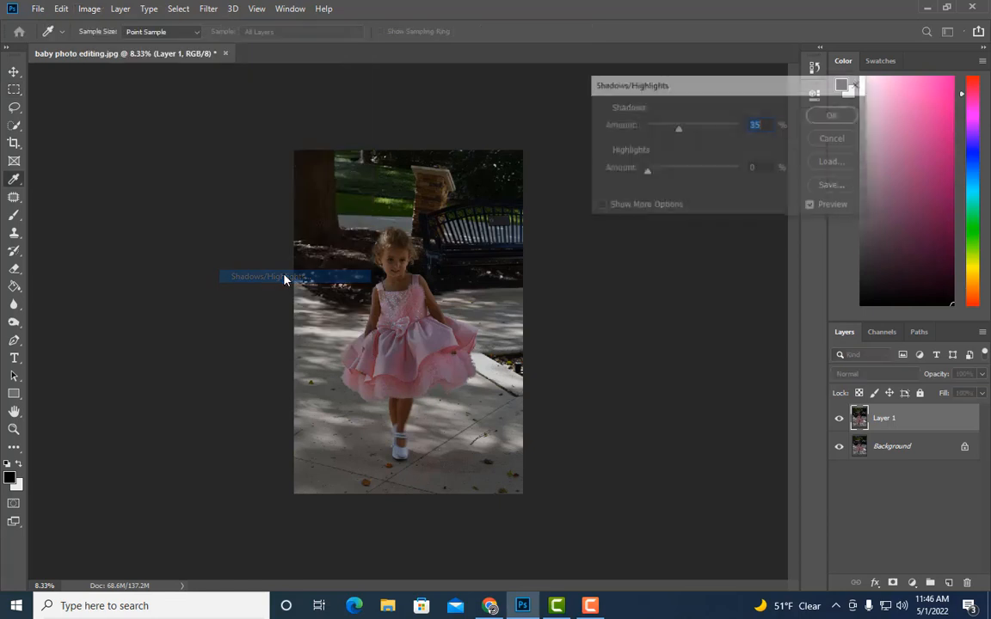
# Apply the Shadows/Highlights adjustment to Layer 1 with the shadows amount at 16%.
pyautogui.moveTo(679, 126); pyautogui.dragTo(662, 129)
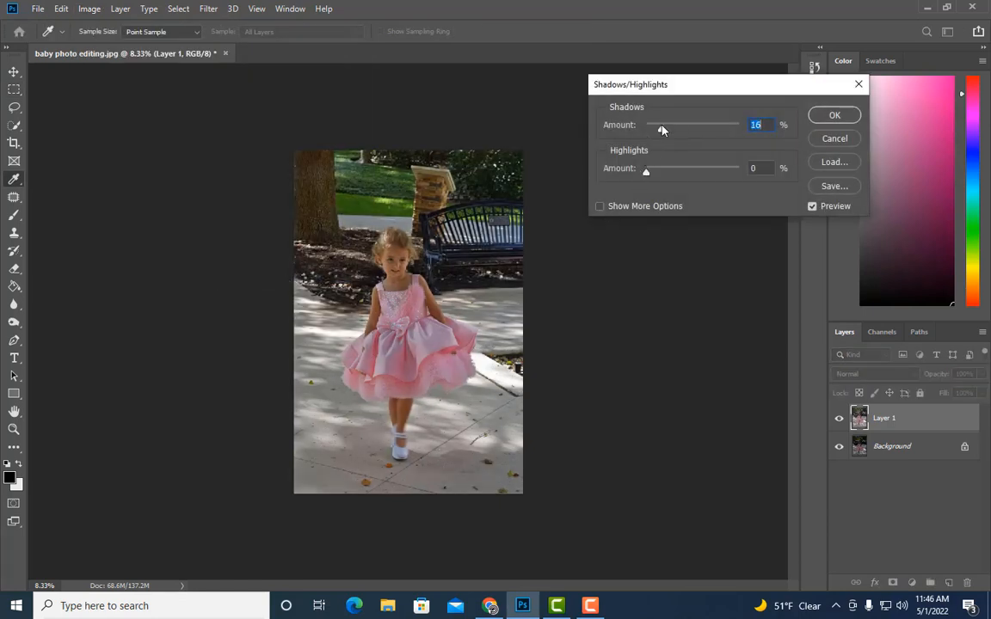
pyautogui.click(820, 121)
pyautogui.press('m')
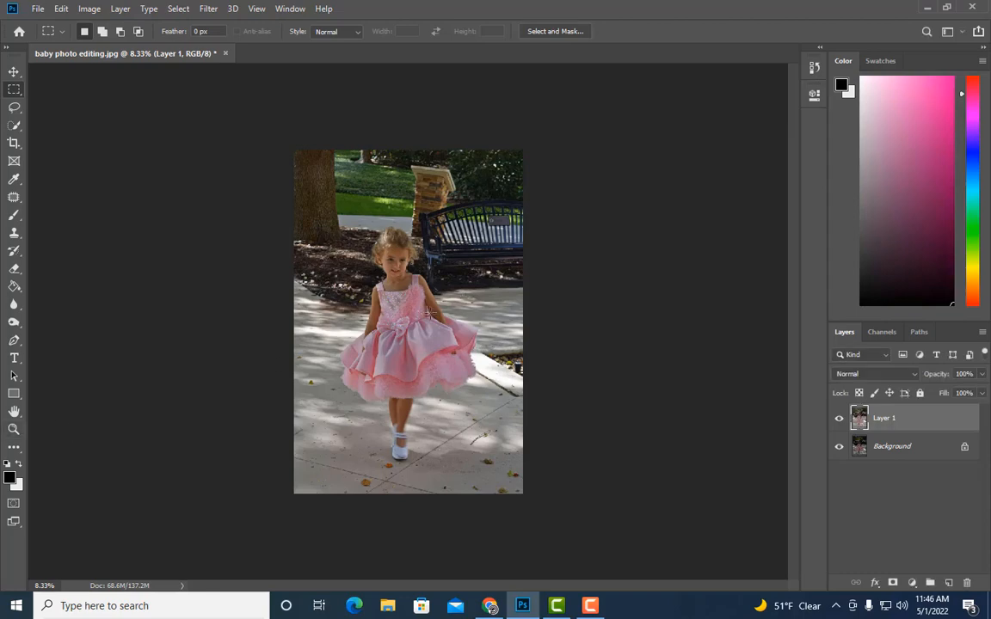
pyautogui.click(14, 429)
pyautogui.click(487, 256)
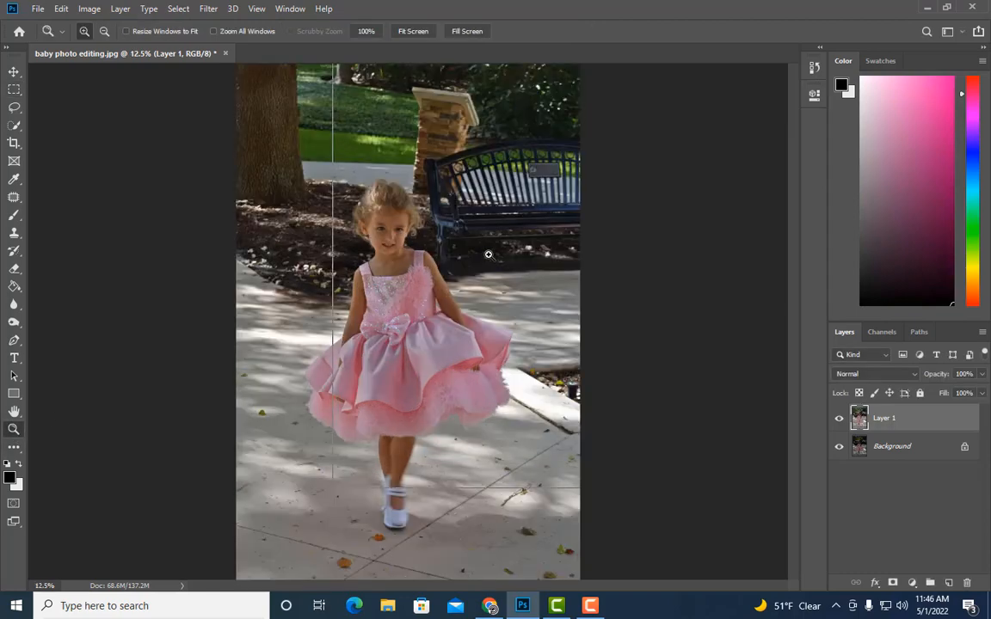
pyautogui.hotkey('ctrl', '-')
# Duplicate Layer 1 and apply Brightness/Contrast to the copy with brightness 66 and contrast 35.
pyautogui.hotkey('ctrl', 'j')
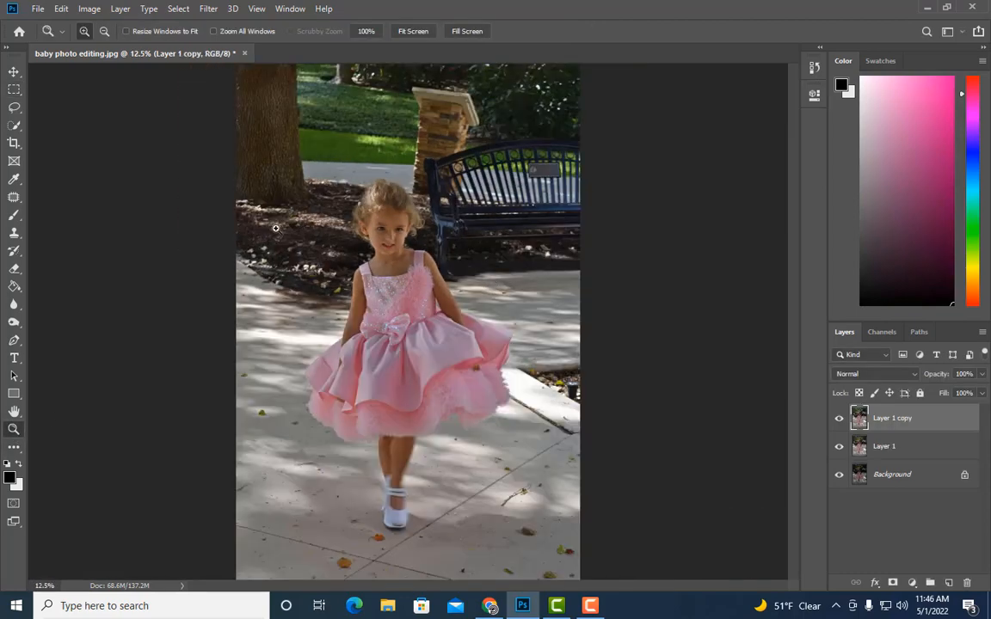
pyautogui.click(89, 9)
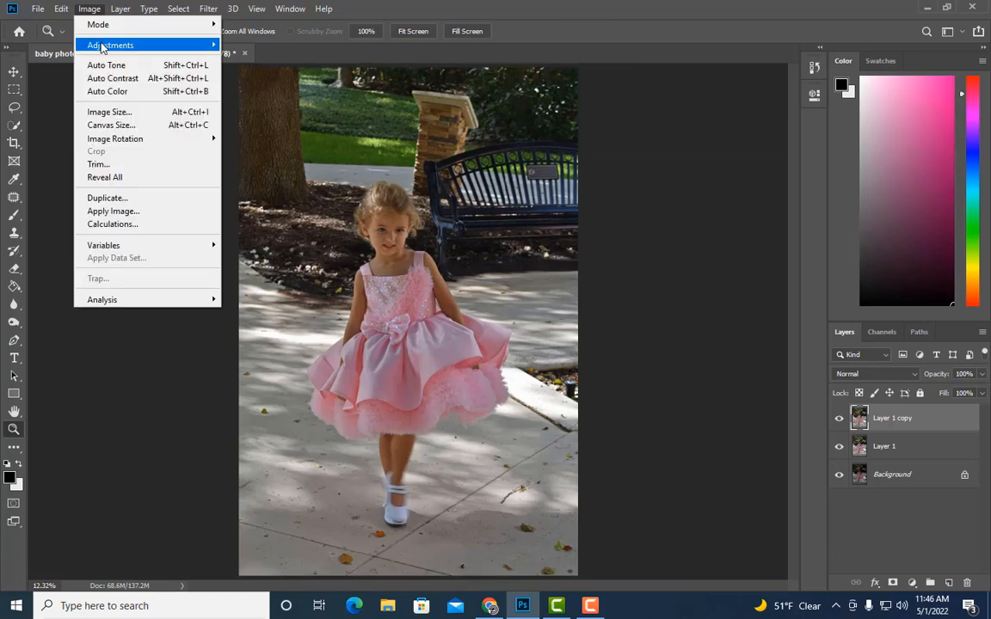
pyautogui.moveTo(102, 44)
pyautogui.click(303, 49)
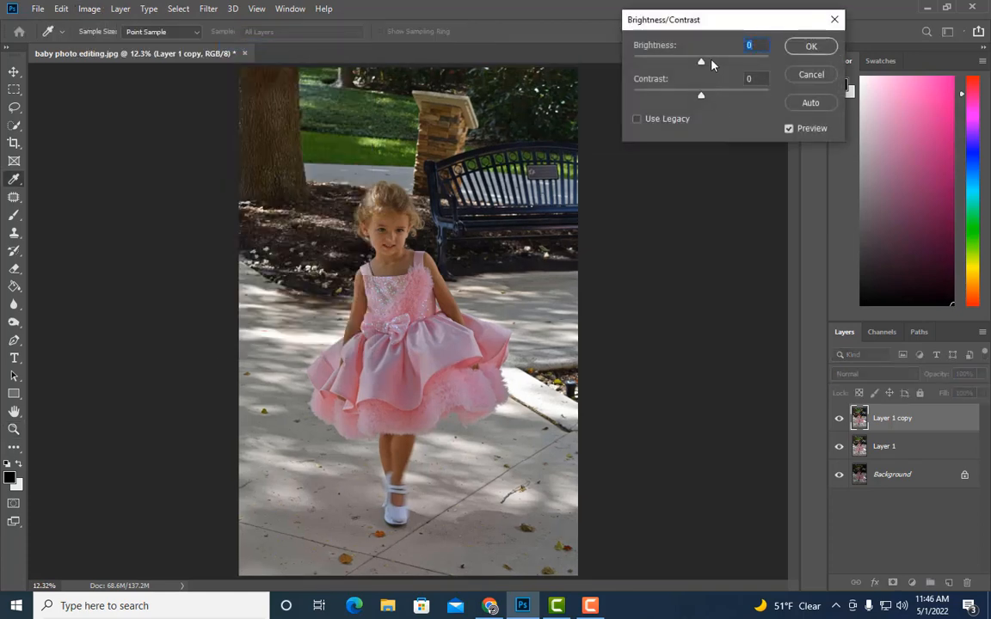
pyautogui.moveTo(701, 61); pyautogui.dragTo(731, 64)
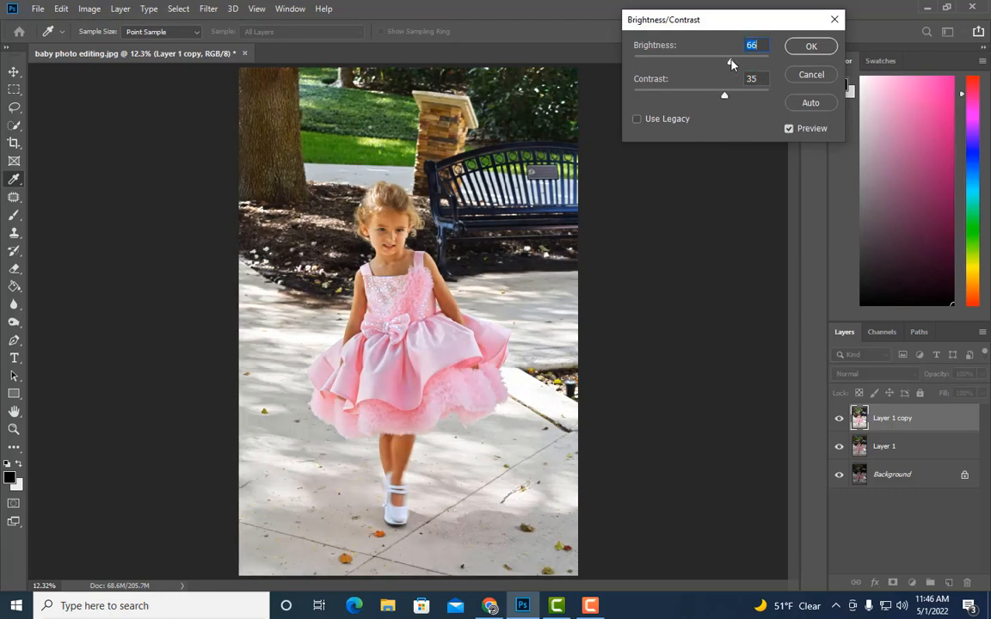
pyautogui.click(811, 46)
# Duplicate the brightened Layer 1 copy as a new top layer.
pyautogui.press('z')
pyautogui.click(399, 187)
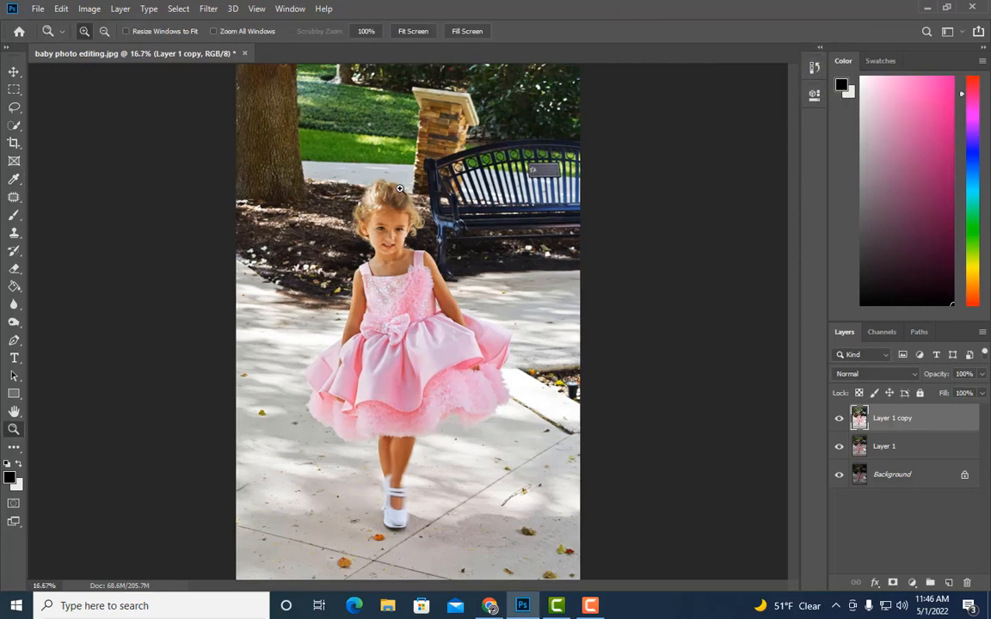
pyautogui.click(399, 187)
pyautogui.keyDown('alt'); pyautogui.click(399, 187); pyautogui.keyUp('alt')
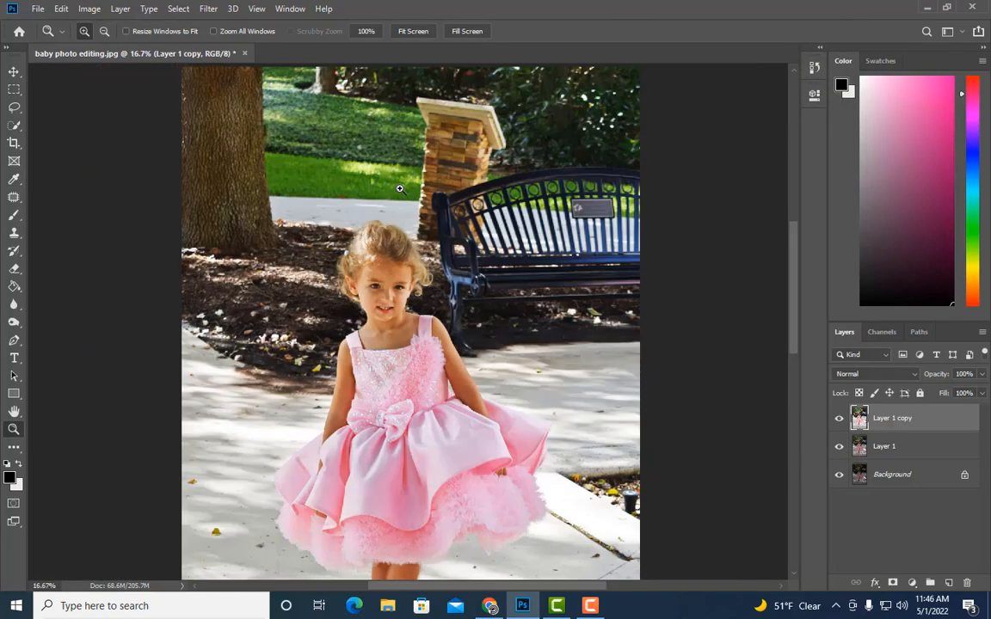
pyautogui.keyDown('alt'); pyautogui.click(399, 187); pyautogui.keyUp('alt')
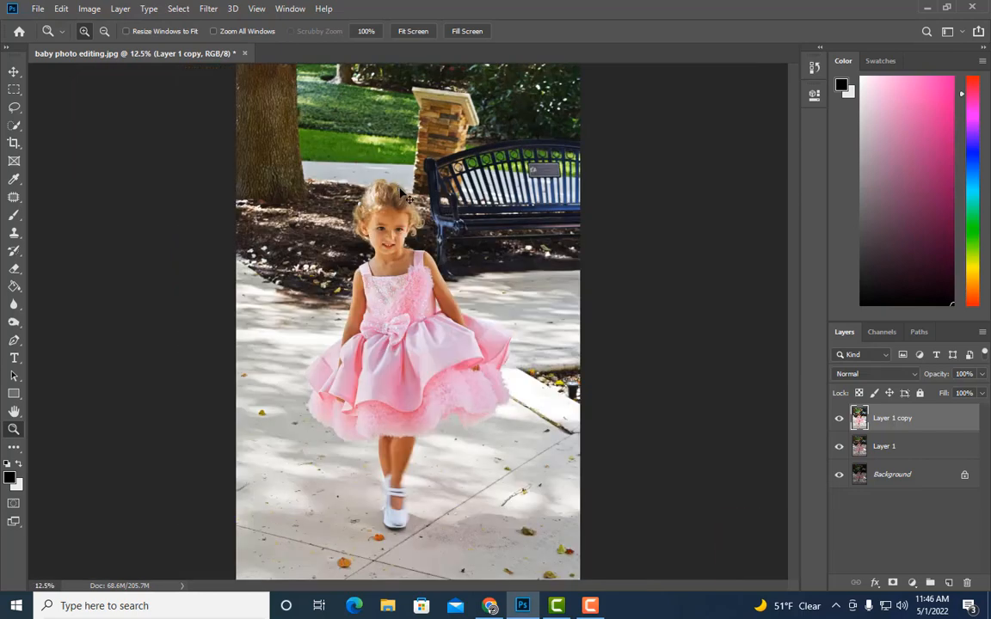
pyautogui.hotkey('ctrl', 'j')
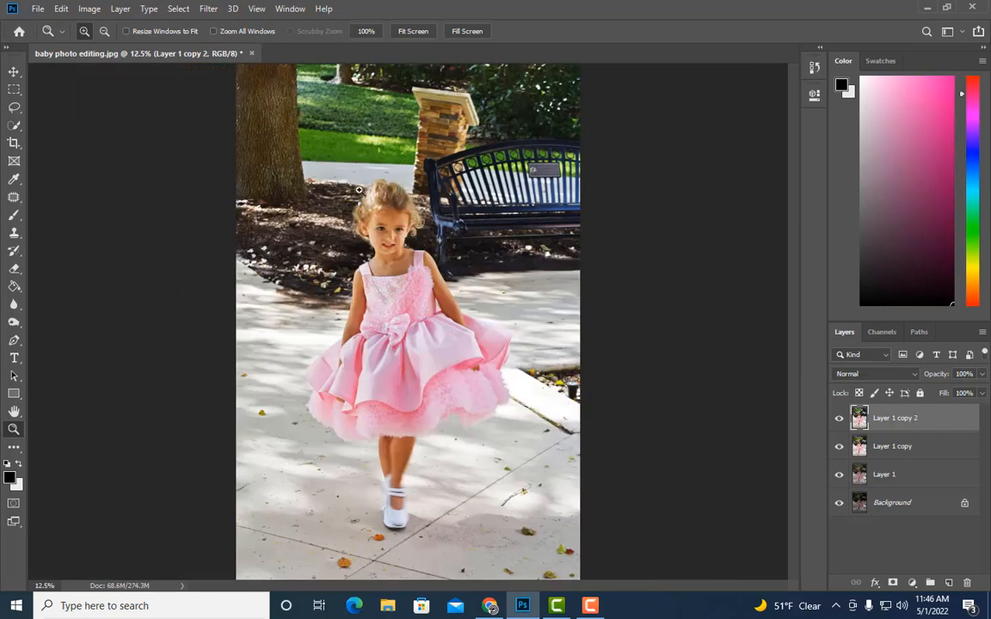
pyautogui.keyDown('alt'); pyautogui.click(268, 175); pyautogui.keyUp('alt')
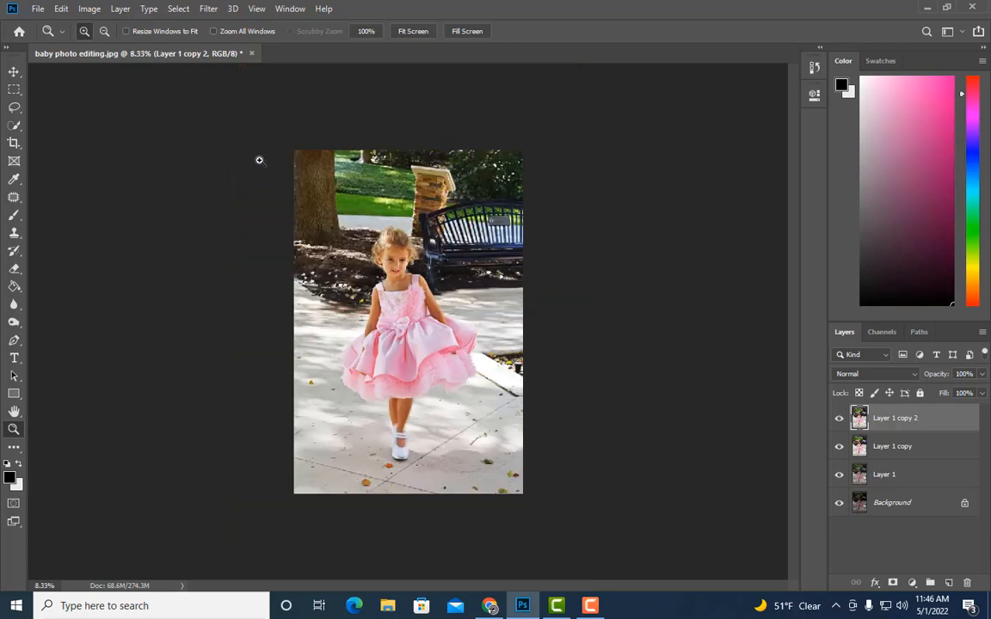
pyautogui.click(259, 159)
pyautogui.keyDown('alt'); pyautogui.click(192, 125); pyautogui.keyUp('alt')
# Apply Brightness/Contrast with brightness 31 to the top layer and compare the photo with that layer hidden and shown.
pyautogui.click(89, 9)
pyautogui.moveTo(96, 43)
pyautogui.click(259, 43)
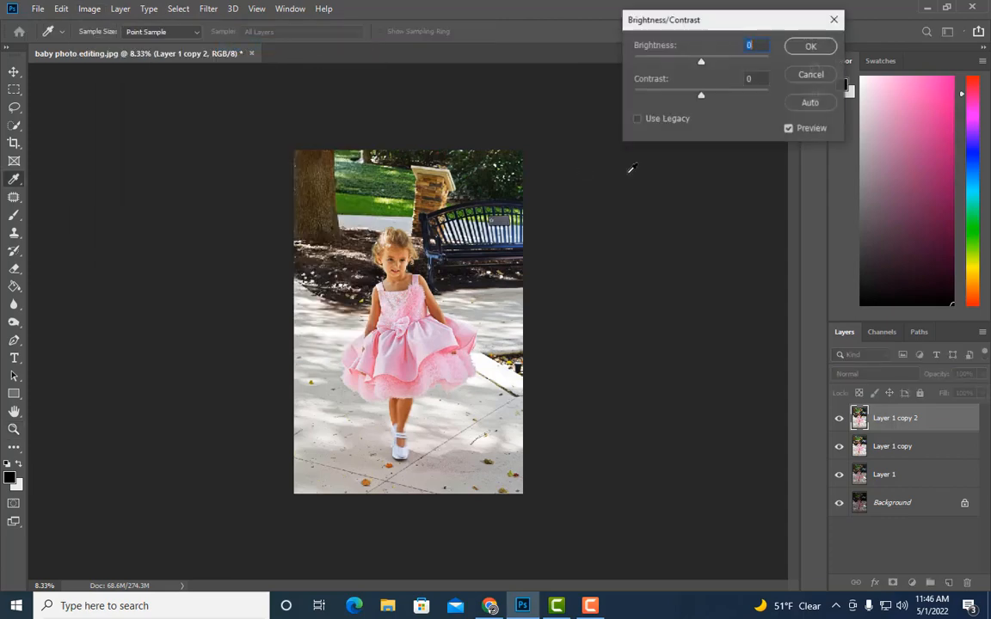
pyautogui.moveTo(707, 63); pyautogui.dragTo(716, 64)
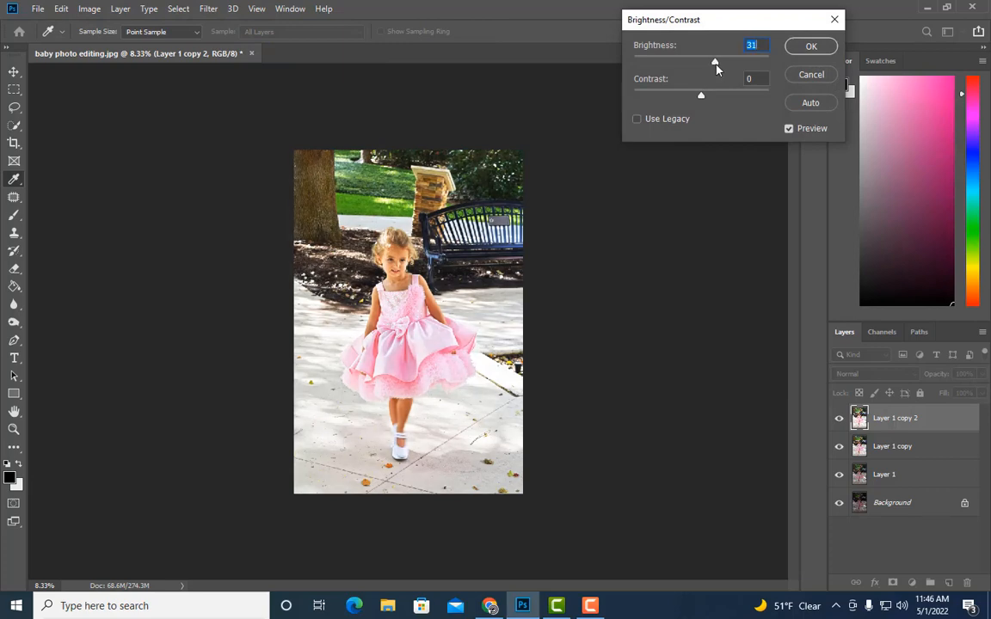
pyautogui.click(707, 97)
pyautogui.click(809, 46)
pyautogui.press('z')
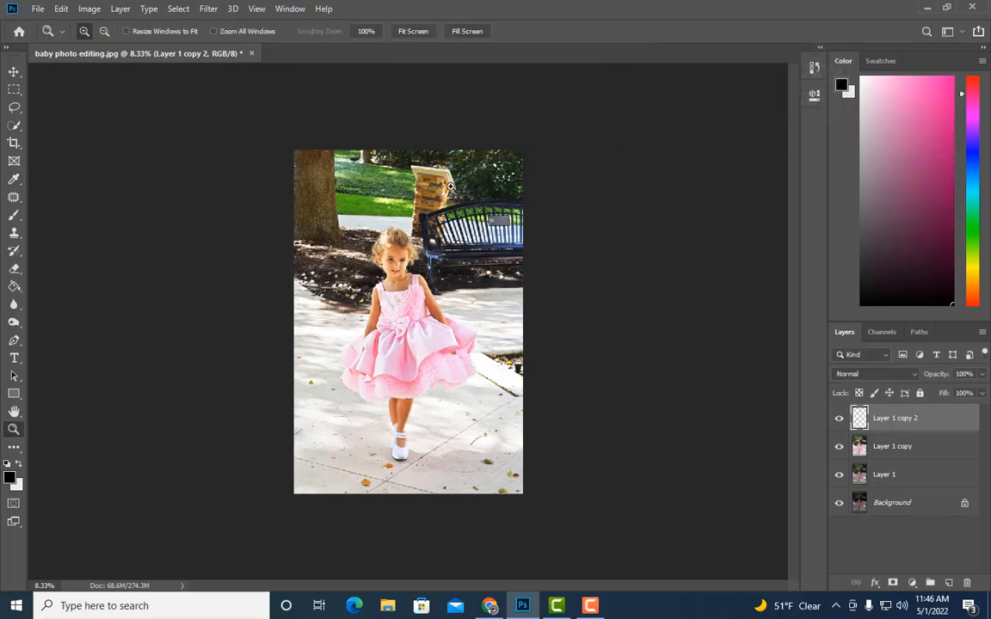
pyautogui.click(572, 302)
pyautogui.click(839, 419)
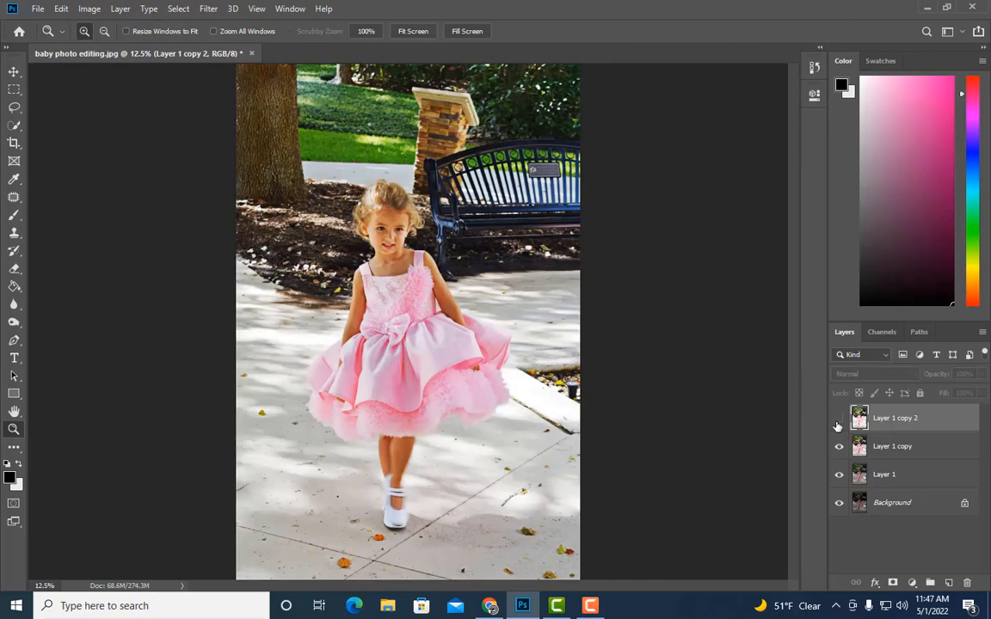
pyautogui.click(838, 419)
pyautogui.keyDown('alt'); pyautogui.click(337, 358); pyautogui.keyUp('alt')
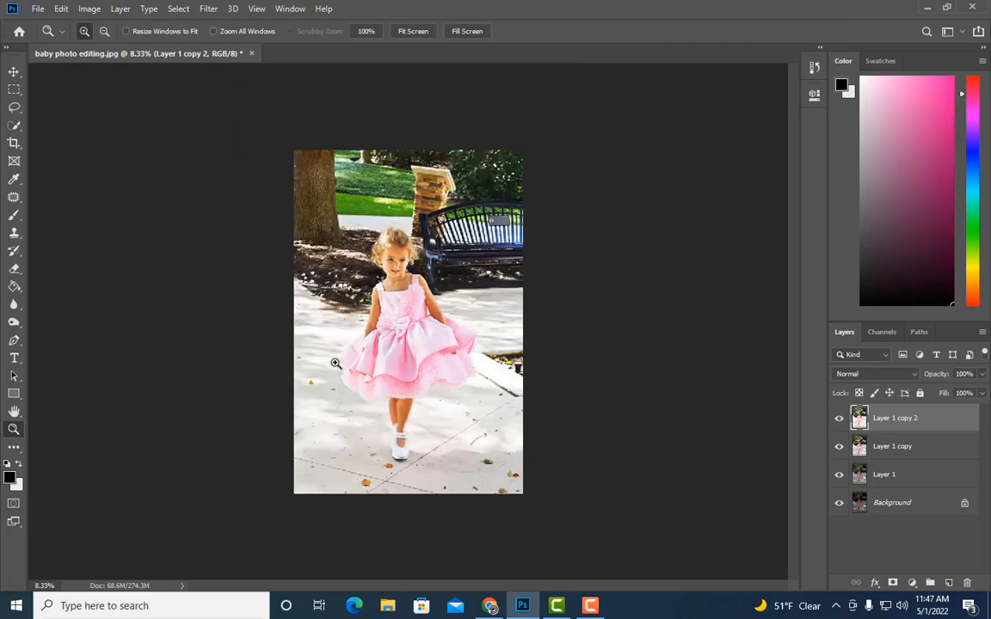
# Enlarge the soft Eraser to 1900 px and erase the overbright pavement around the girl's legs and dress on the top layer.
pyautogui.click(15, 268)
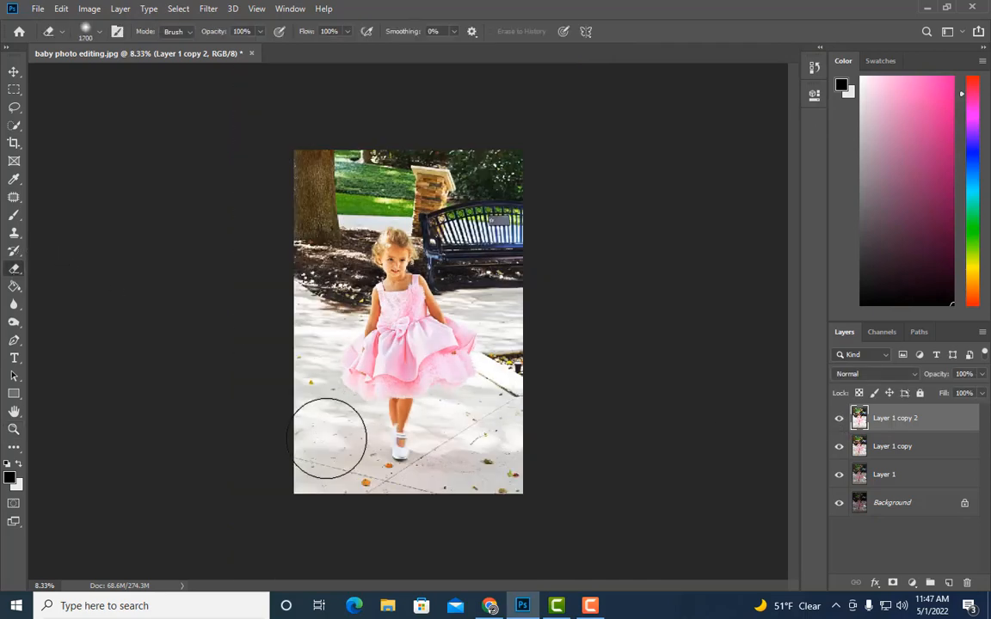
pyautogui.press(']')
pyautogui.press(']')
pyautogui.press(']')
pyautogui.press(']')
pyautogui.press(']')
pyautogui.press(']')
pyautogui.press(']')
pyautogui.press(']')
pyautogui.press(']')
pyautogui.moveTo(462, 434)
pyautogui.mouseDown()
pyautogui.moveTo(478, 384)
pyautogui.moveTo(492, 387)
pyautogui.moveTo(509, 437)
pyautogui.moveTo(423, 497)
pyautogui.moveTo(269, 467)
pyautogui.moveTo(288, 457)
pyautogui.moveTo(298, 432)
pyautogui.moveTo(341, 421)
pyautogui.moveTo(372, 398)
pyautogui.moveTo(356, 396)
pyautogui.moveTo(396, 395)
pyautogui.moveTo(469, 364)
pyautogui.moveTo(461, 380)
pyautogui.moveTo(526, 353)
pyautogui.moveTo(507, 426)
pyautogui.moveTo(510, 473)
pyautogui.moveTo(334, 503)
pyautogui.moveTo(254, 435)
pyautogui.moveTo(289, 421)
pyautogui.moveTo(309, 387)
pyautogui.mouseUp()
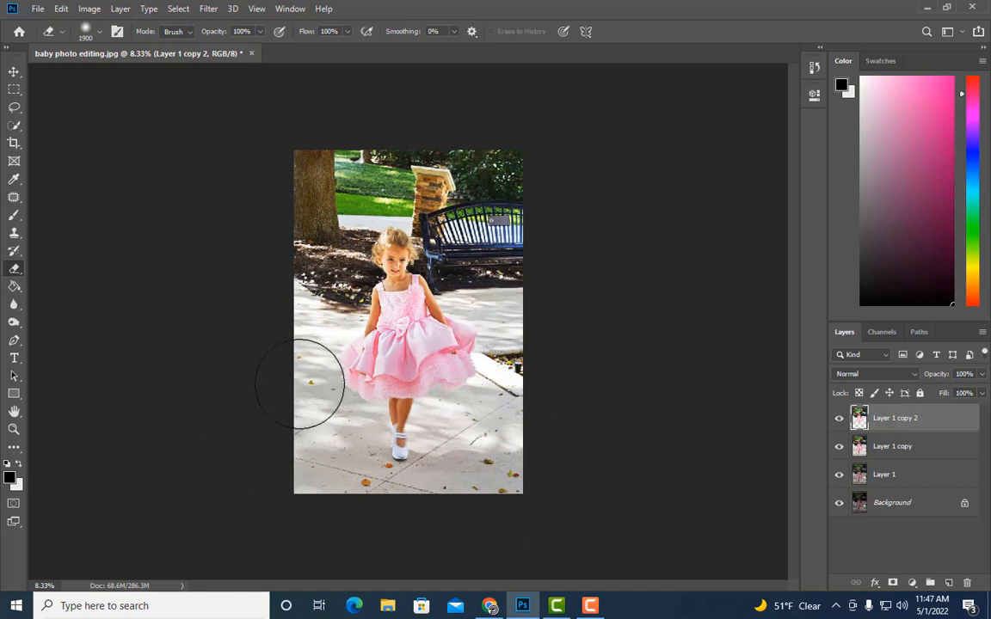
# Compare the photo with the erased top layer hidden and shown.
pyautogui.hotkey('ctrl', '+')
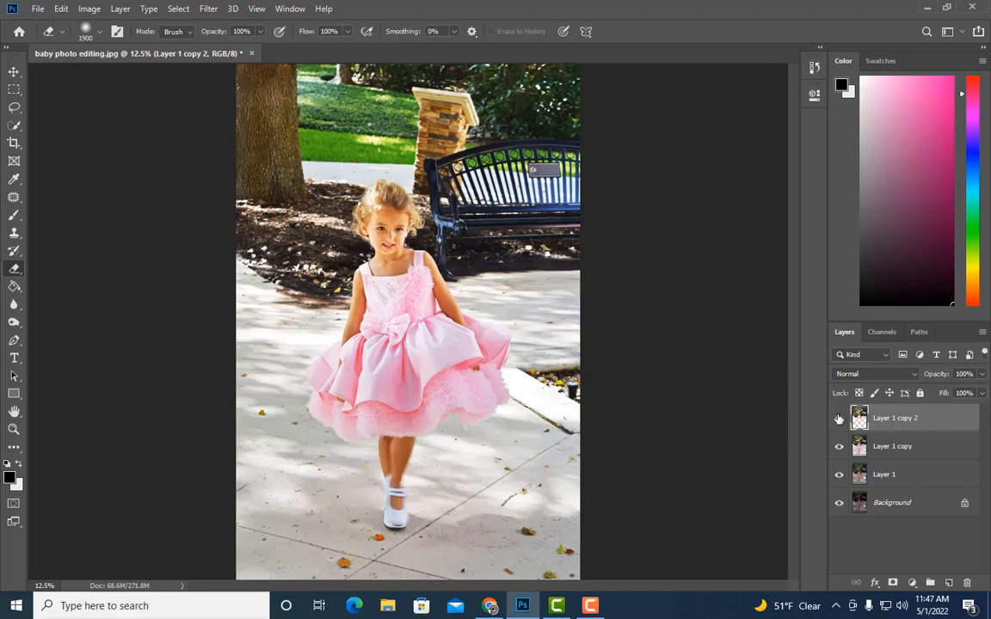
pyautogui.click(839, 418)
pyautogui.click(838, 419)
pyautogui.click(839, 419)
pyautogui.click(839, 418)
pyautogui.click(838, 420)
pyautogui.click(838, 419)
pyautogui.click(838, 420)
pyautogui.click(838, 419)
pyautogui.hotkey('ctrl', '-')
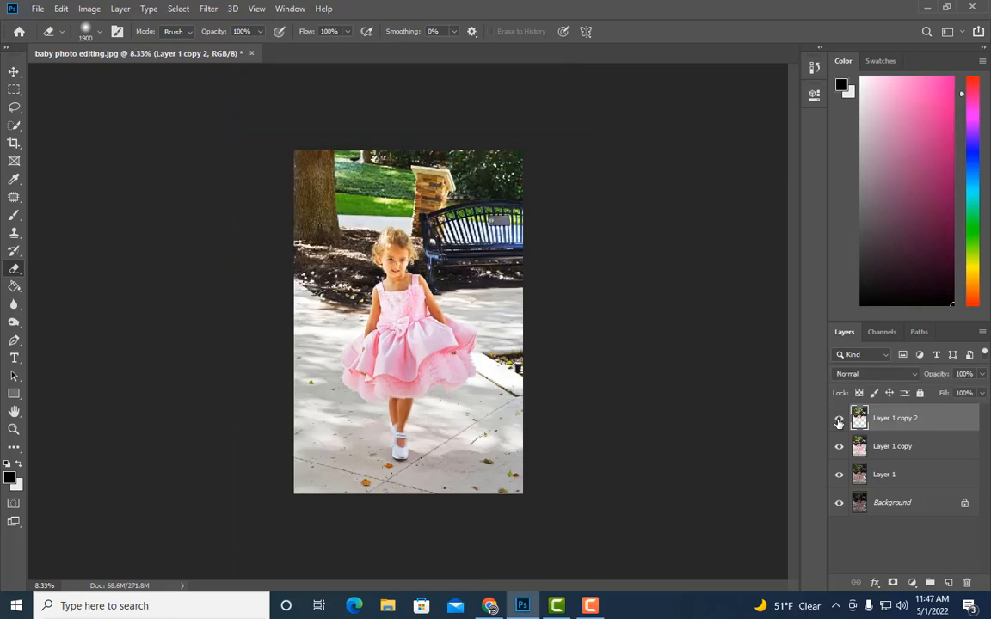
pyautogui.hotkey('ctrl', '+')
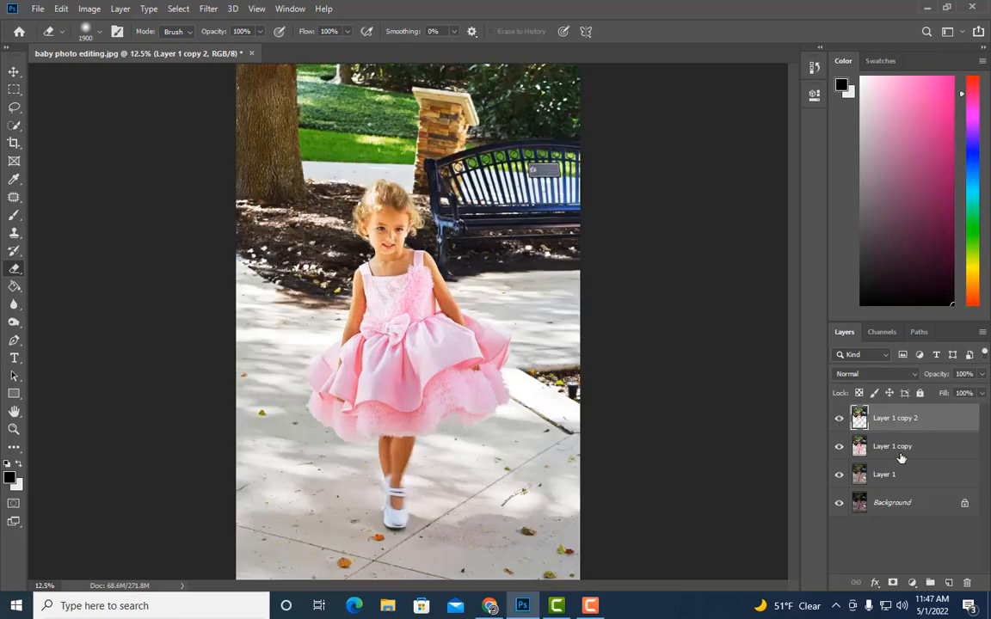
# Merge the top two layers, Layer 1 copy 2 and Layer 1 copy, and duplicate the merged layer.
pyautogui.keyDown('ctrl'); pyautogui.click(901, 446); pyautogui.keyUp('ctrl')
pyautogui.rightClick(902, 449)
pyautogui.click(848, 417)
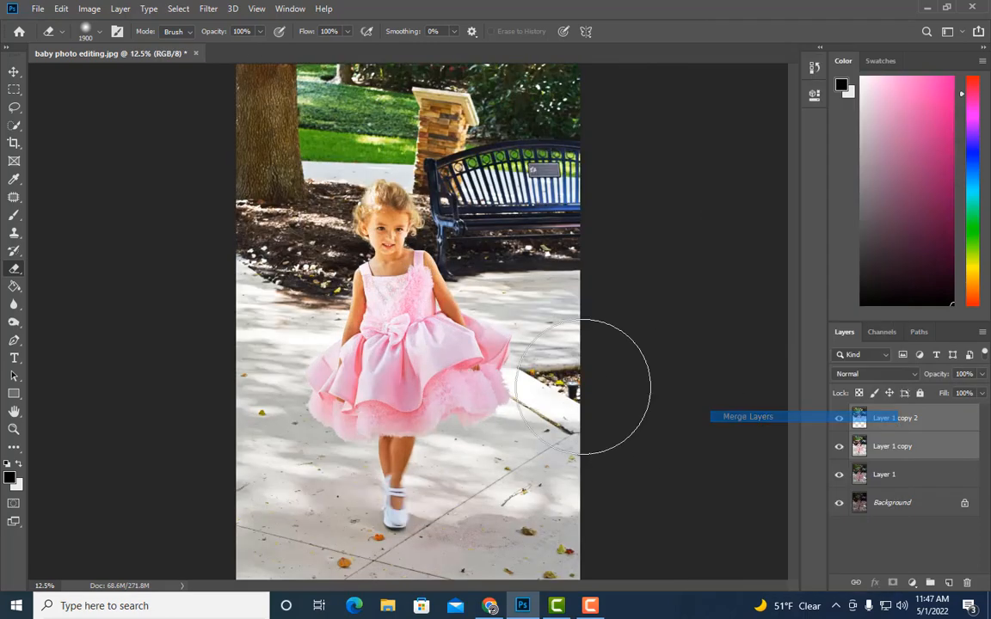
pyautogui.hotkey('ctrl', 'j')
pyautogui.hotkey('ctrl', '+')
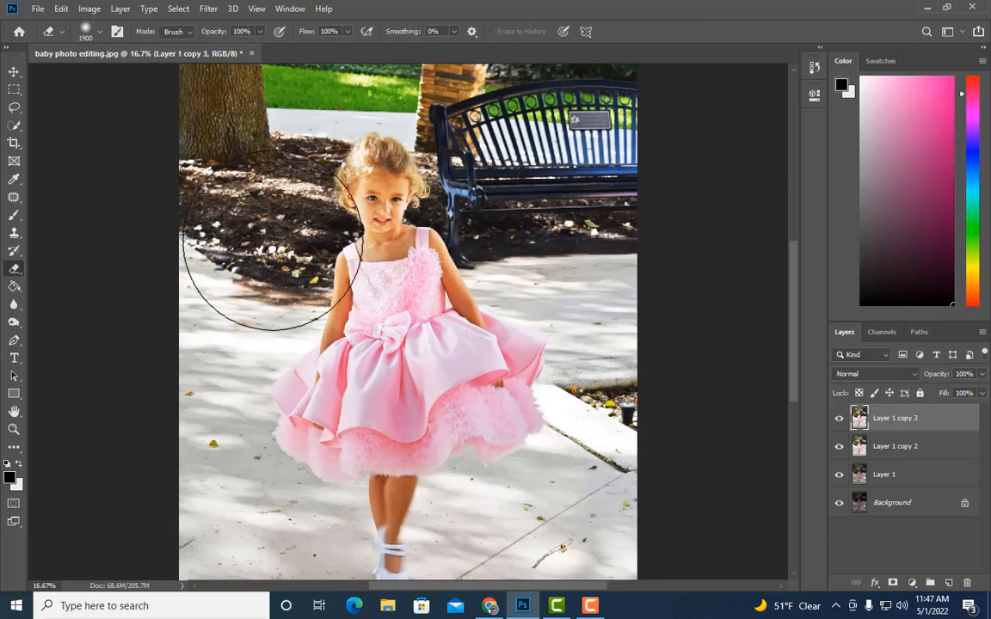
# Apply Hue/Saturation to the top layer's Yellows with hue -8 and saturation -29.
pyautogui.click(89, 9)
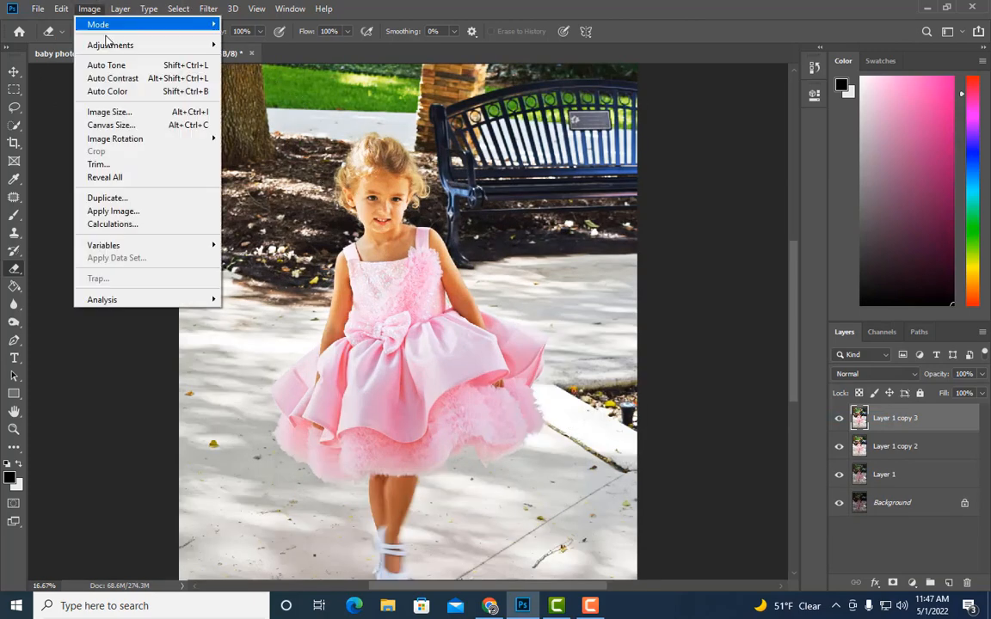
pyautogui.click(287, 117)
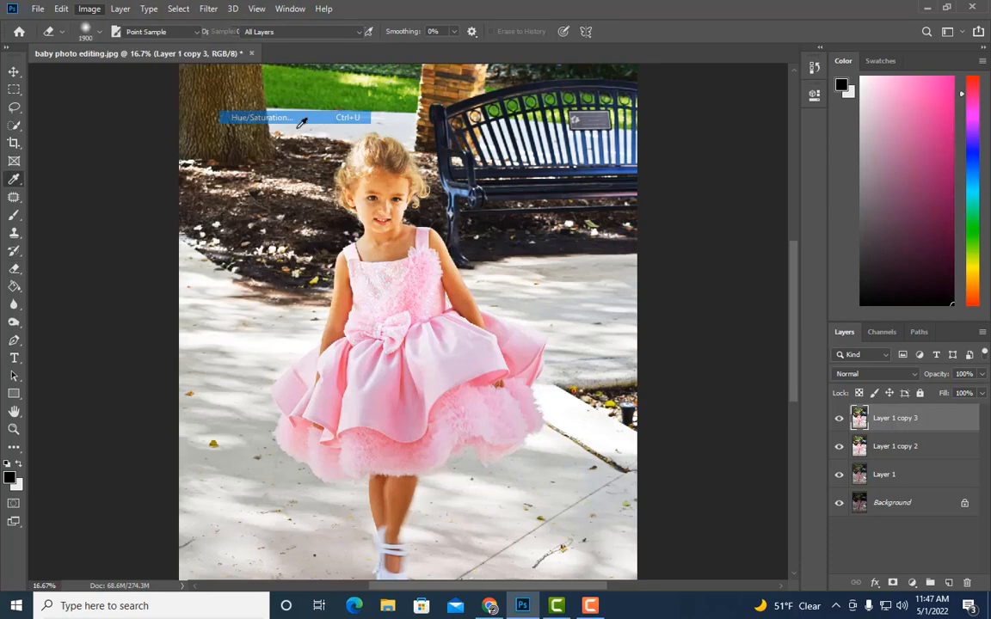
pyautogui.click(662, 69)
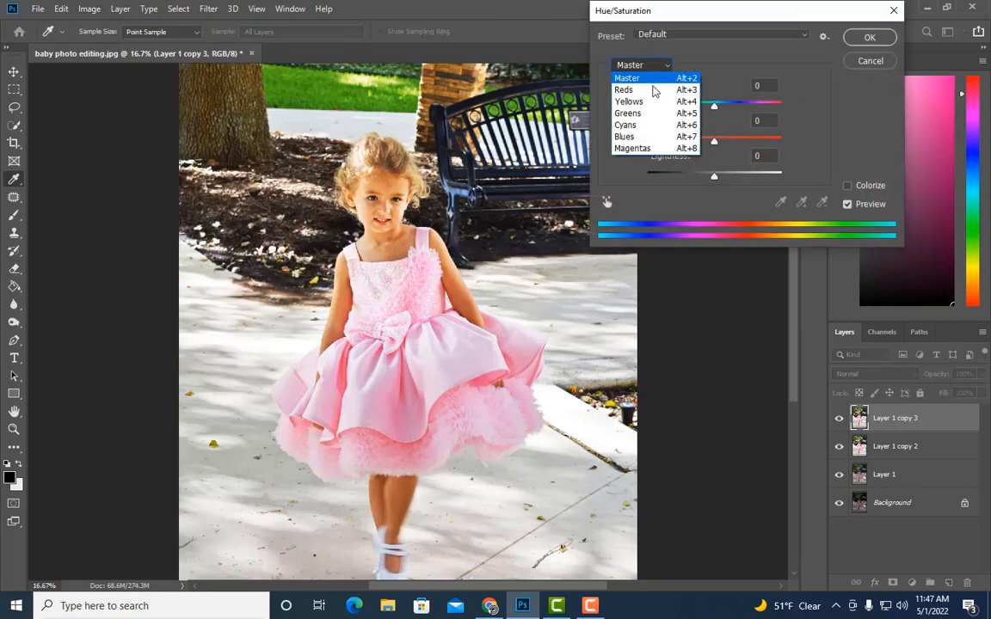
pyautogui.click(639, 102)
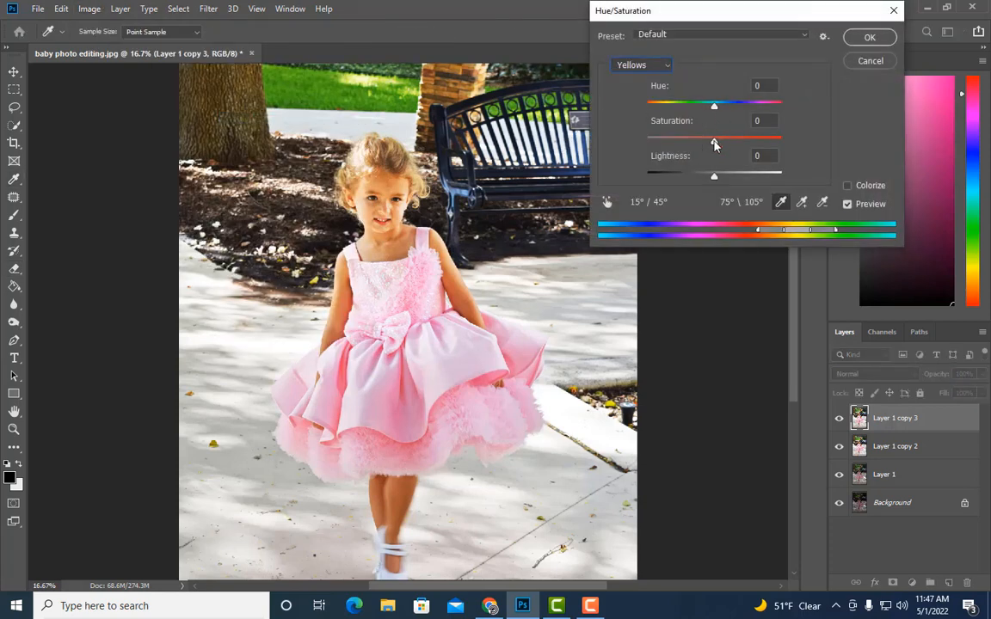
pyautogui.moveTo(715, 145); pyautogui.dragTo(700, 146)
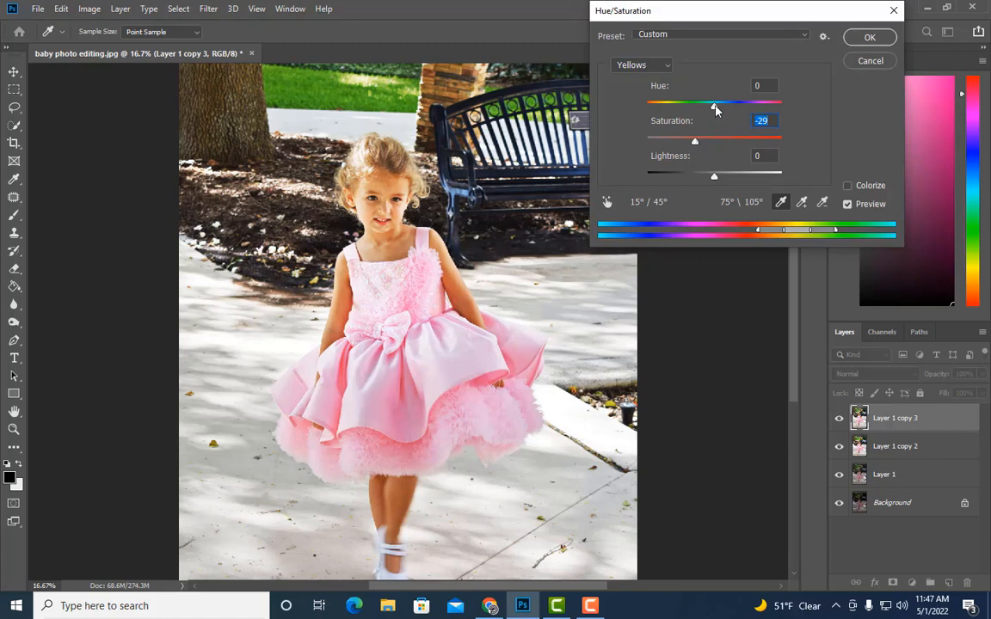
pyautogui.moveTo(714, 105); pyautogui.dragTo(709, 113)
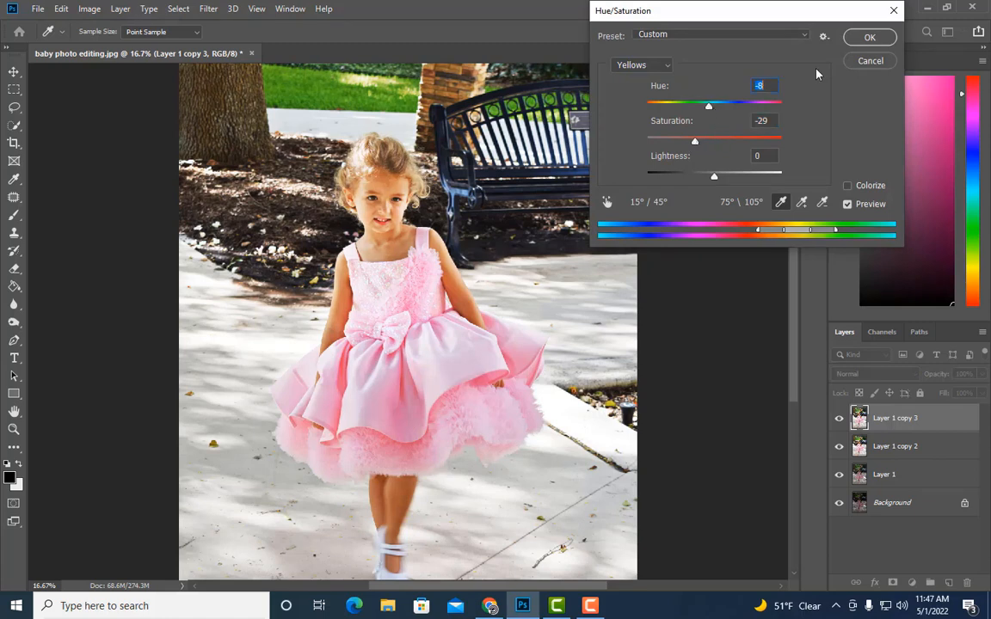
pyautogui.click(869, 37)
pyautogui.press('e')
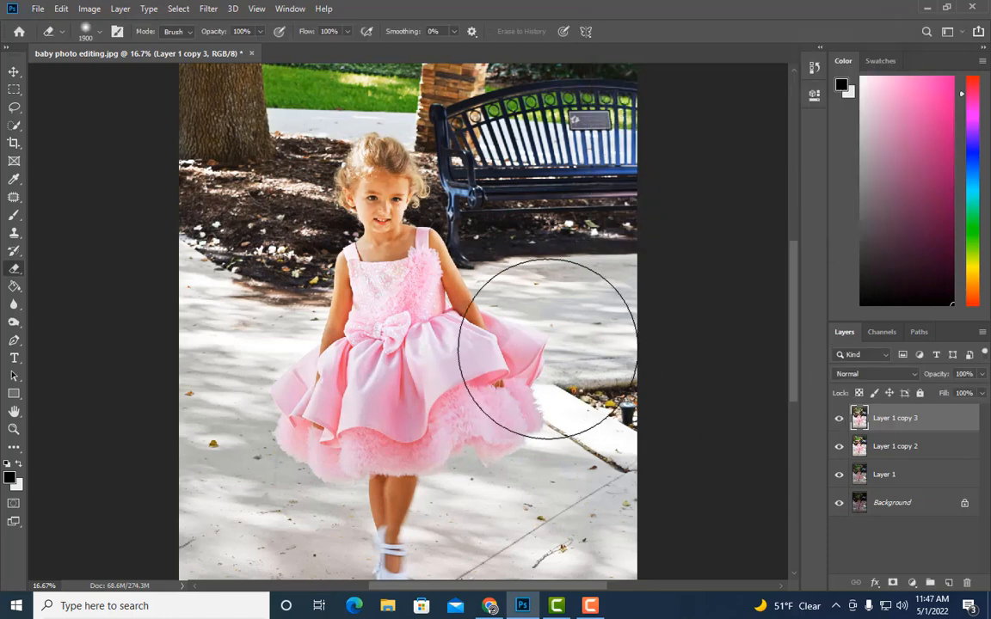
# Duplicate the top layer and apply Selective Color to the copy, with Black set to +7% for the Blacks.
pyautogui.hotkey('ctrl', 'j')
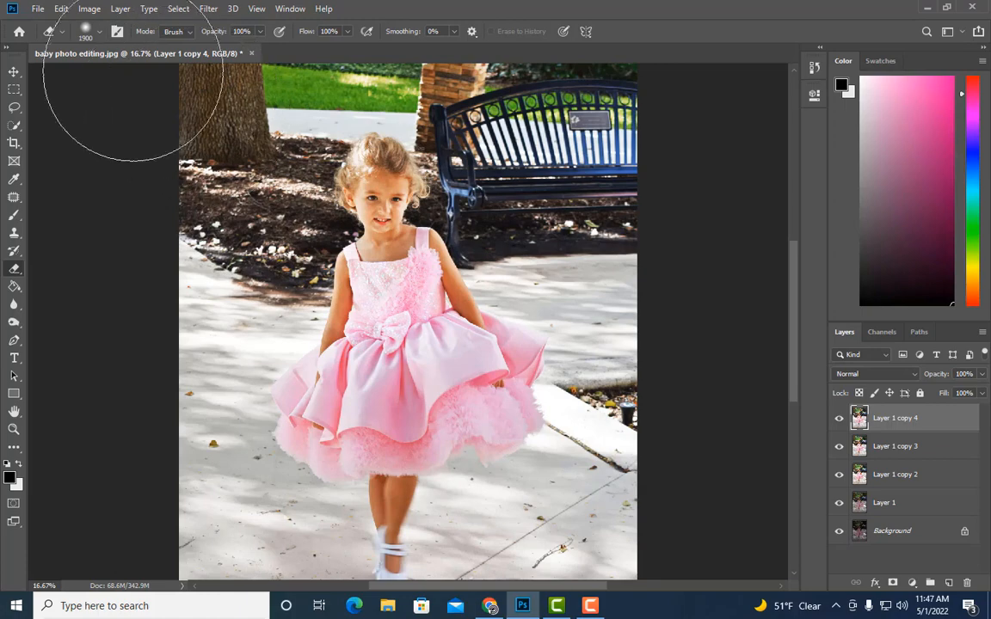
pyautogui.click(91, 10)
pyautogui.moveTo(112, 45)
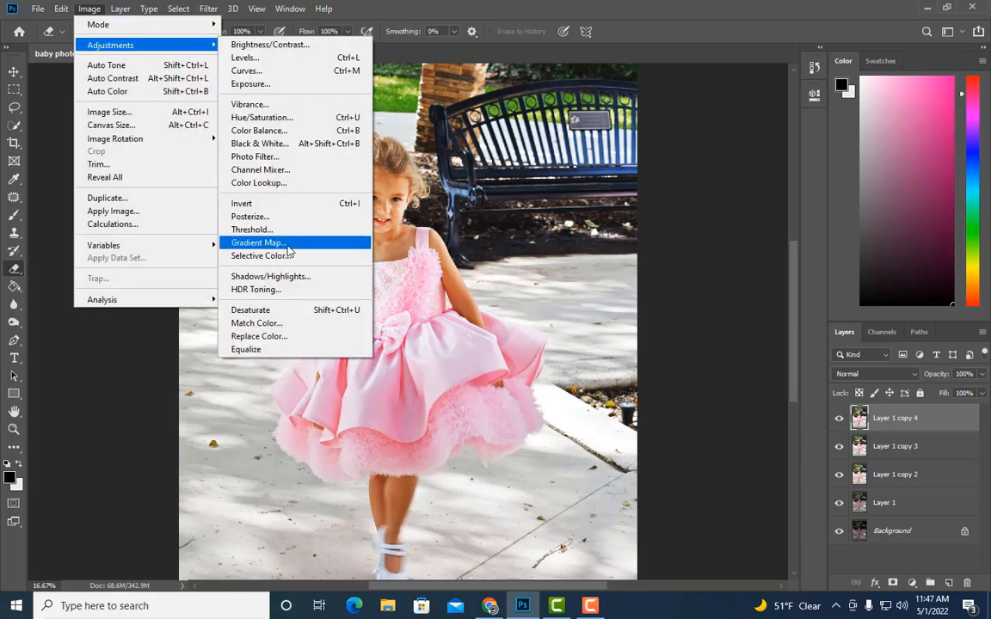
pyautogui.click(280, 256)
pyautogui.click(628, 115)
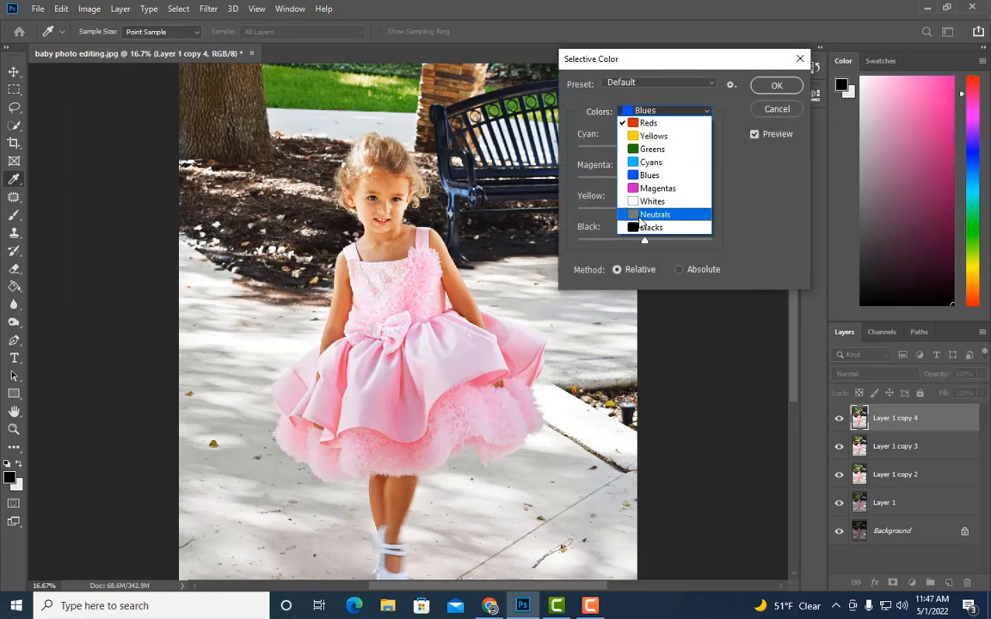
pyautogui.click(645, 223)
pyautogui.click(675, 226)
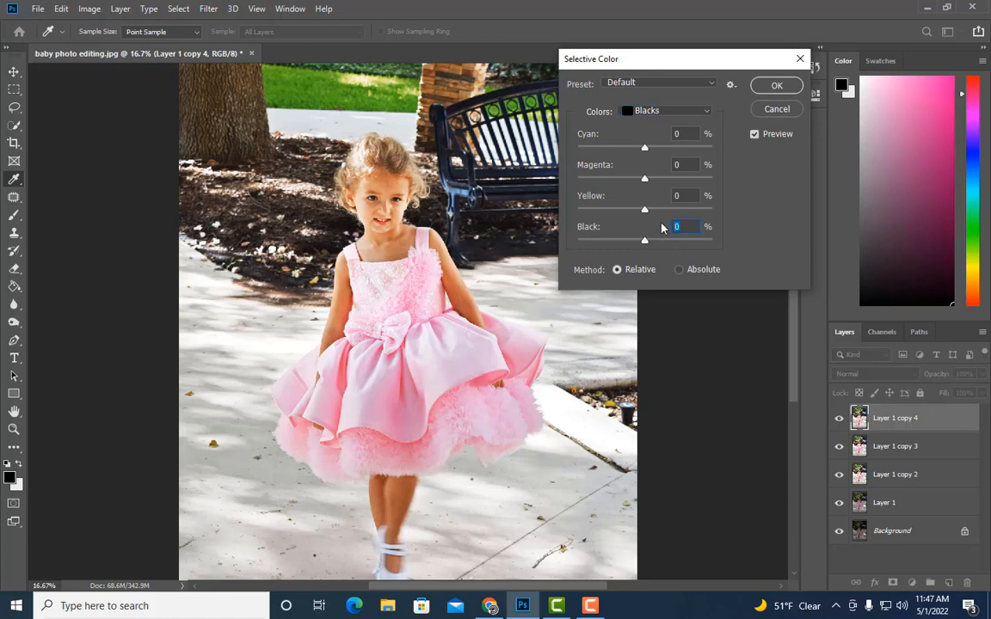
pyautogui.write('5')
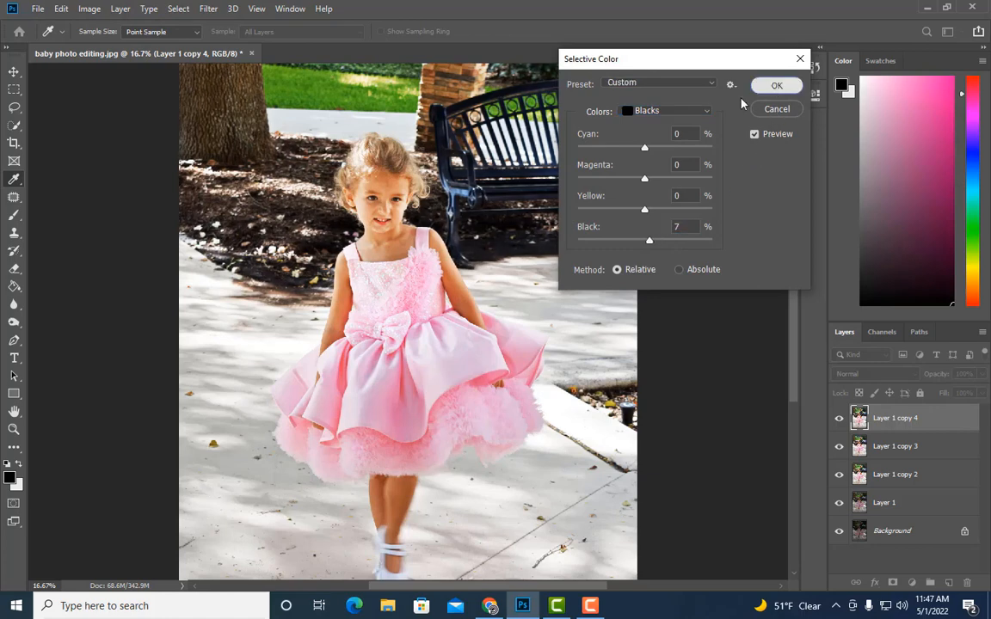
pyautogui.click(776, 86)
# Compare the photo with the Selective Color layer hidden and shown, both close up on the girl and at full view.
pyautogui.click(14, 429)
pyautogui.moveTo(248, 69); pyautogui.dragTo(570, 349)
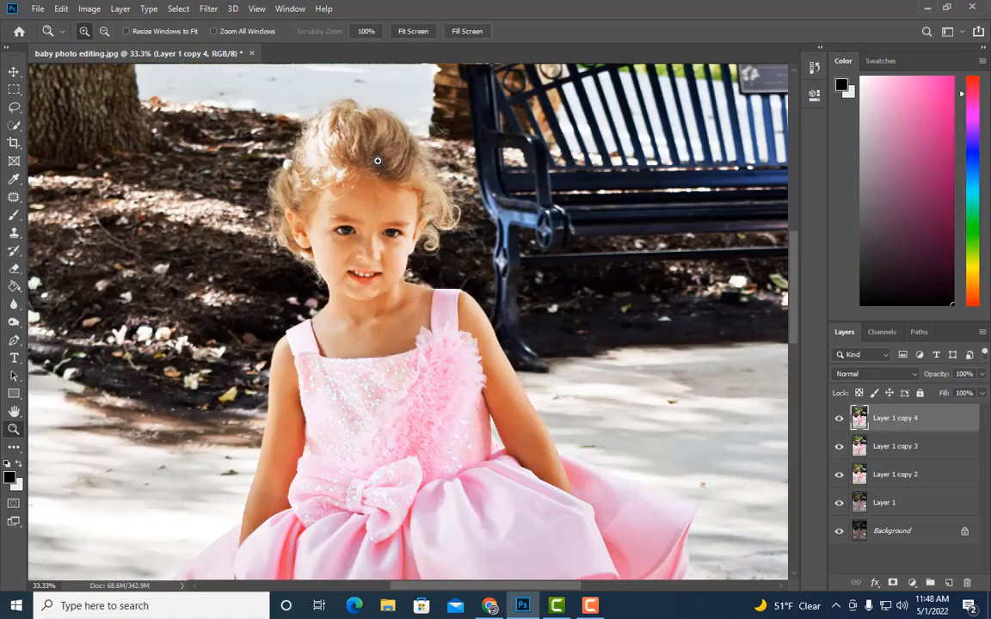
pyautogui.click(377, 161)
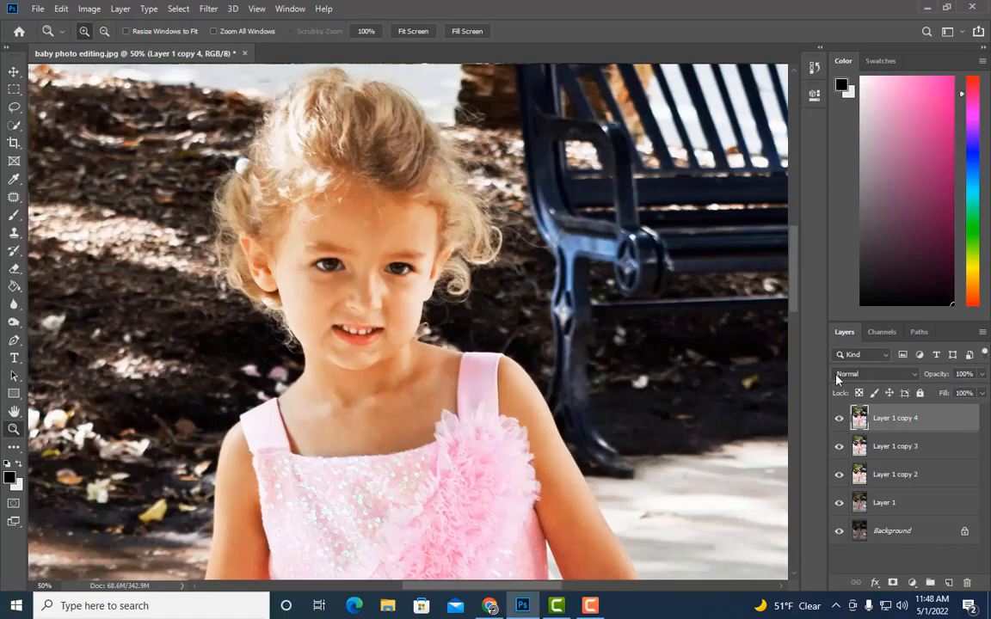
pyautogui.click(839, 419)
pyautogui.click(839, 420)
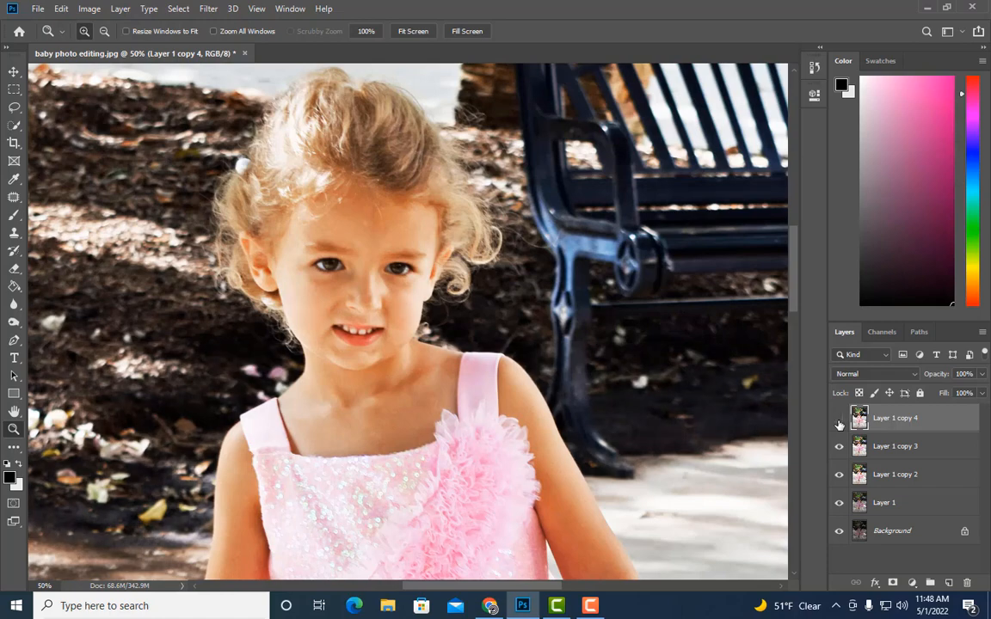
pyautogui.click(839, 420)
pyautogui.click(839, 419)
pyautogui.hotkey('ctrl', '-')
pyautogui.hotkey('ctrl', '-')
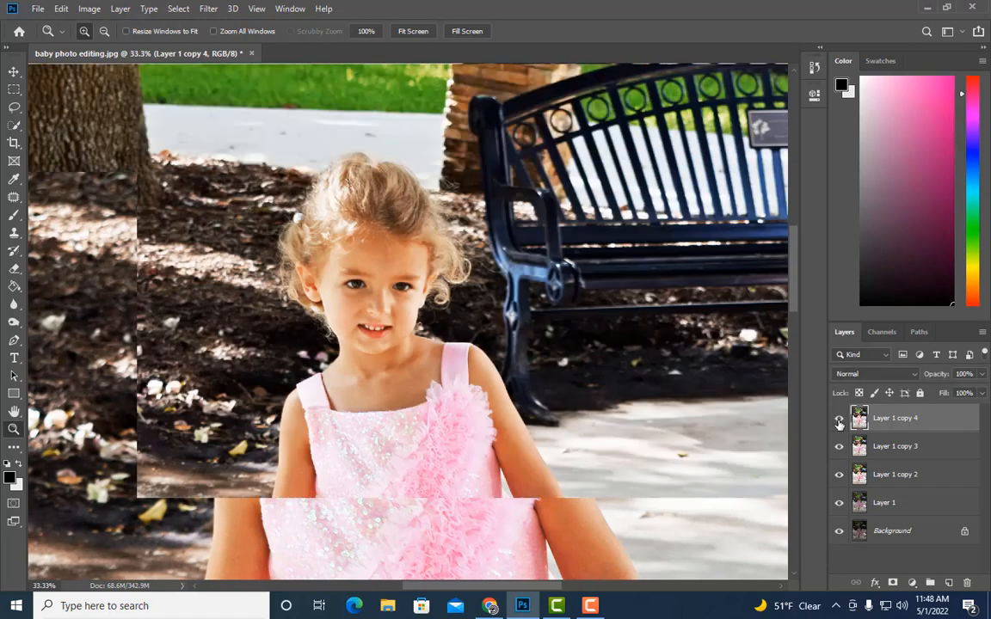
pyautogui.click(839, 420)
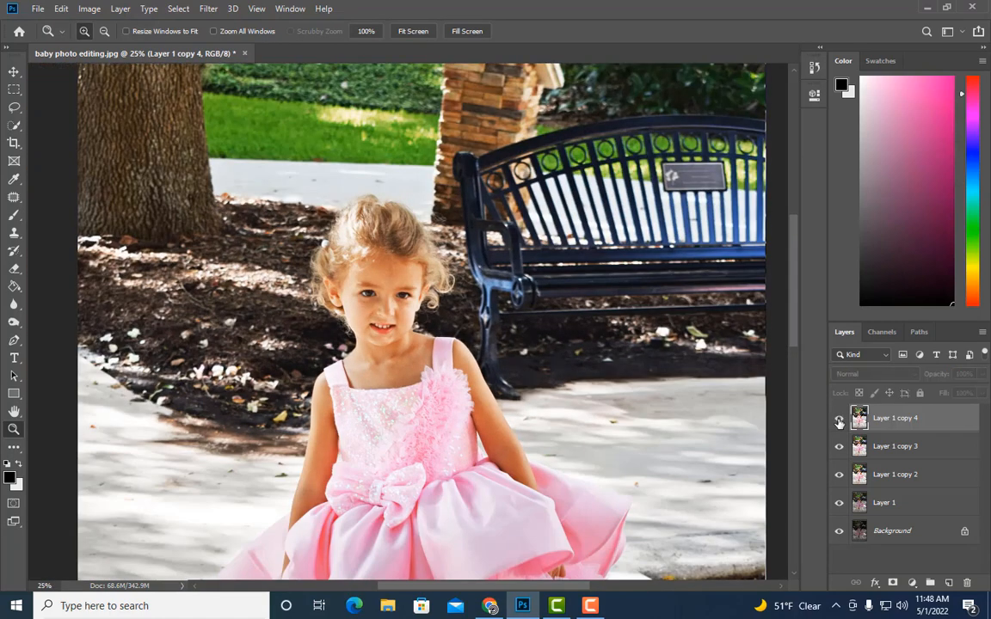
pyautogui.click(839, 419)
pyautogui.hotkey('ctrl', '-')
pyautogui.click(840, 419)
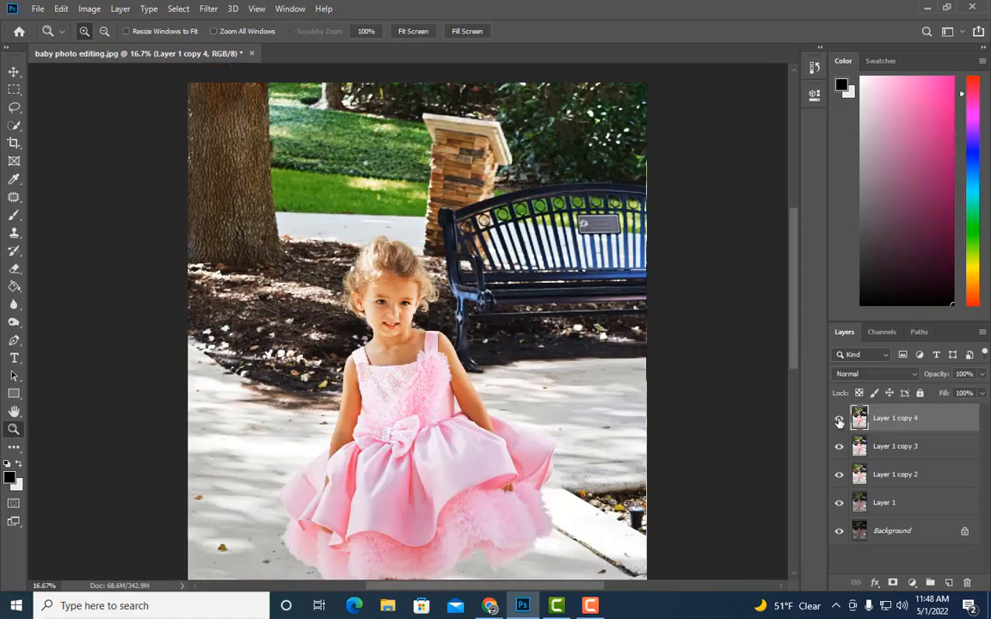
pyautogui.click(839, 419)
pyautogui.hotkey('ctrl', '+')
pyautogui.hotkey('ctrl', '+')
pyautogui.hotkey('ctrl', '+')
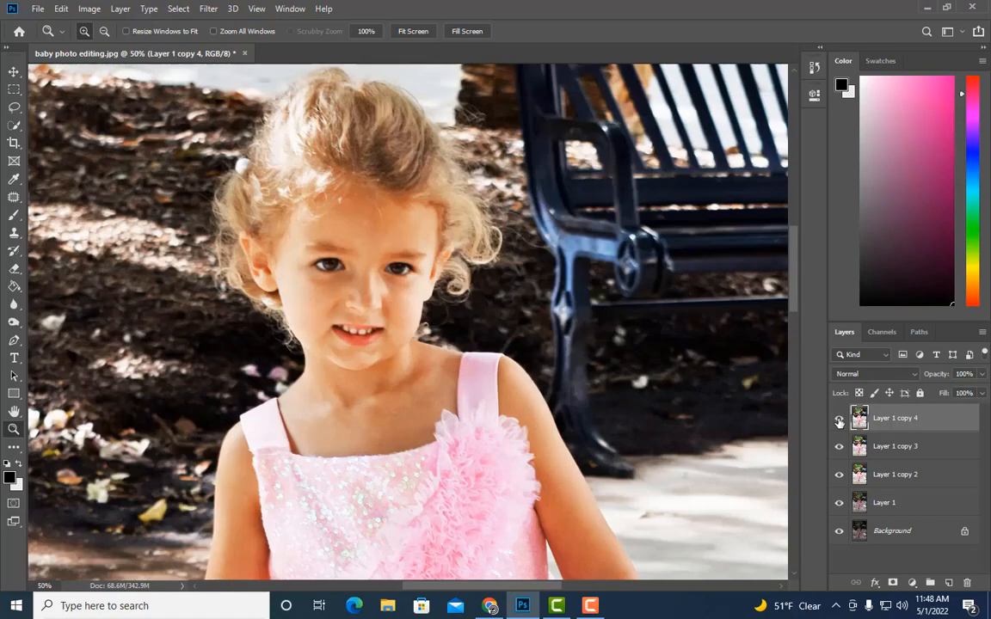
pyautogui.hotkey('ctrl', '-')
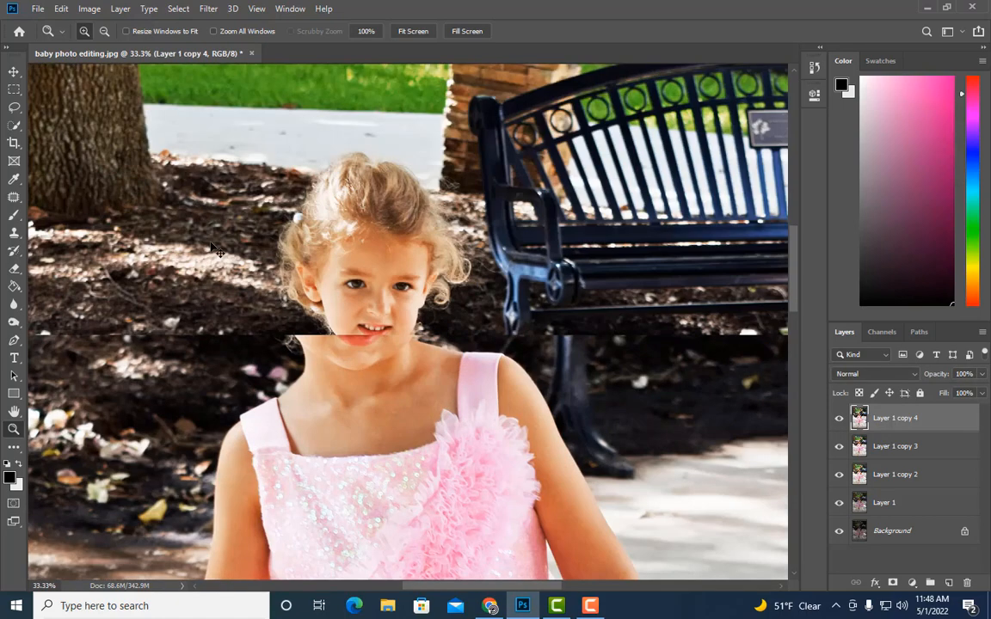
# Apply Brightness/Contrast to the top layer with brightness 11.
pyautogui.click(90, 9)
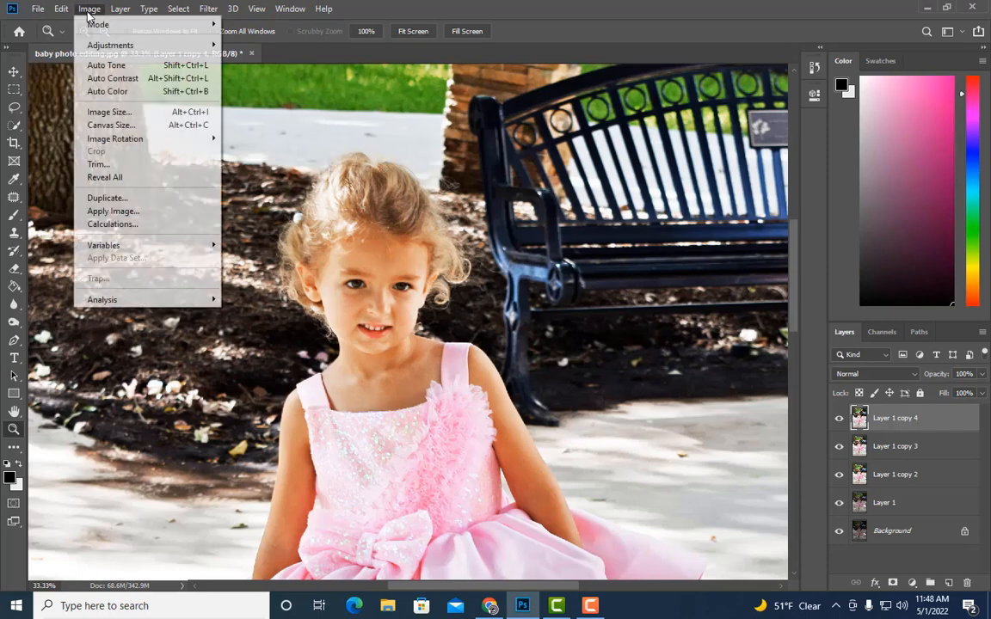
pyautogui.moveTo(112, 43)
pyautogui.click(266, 44)
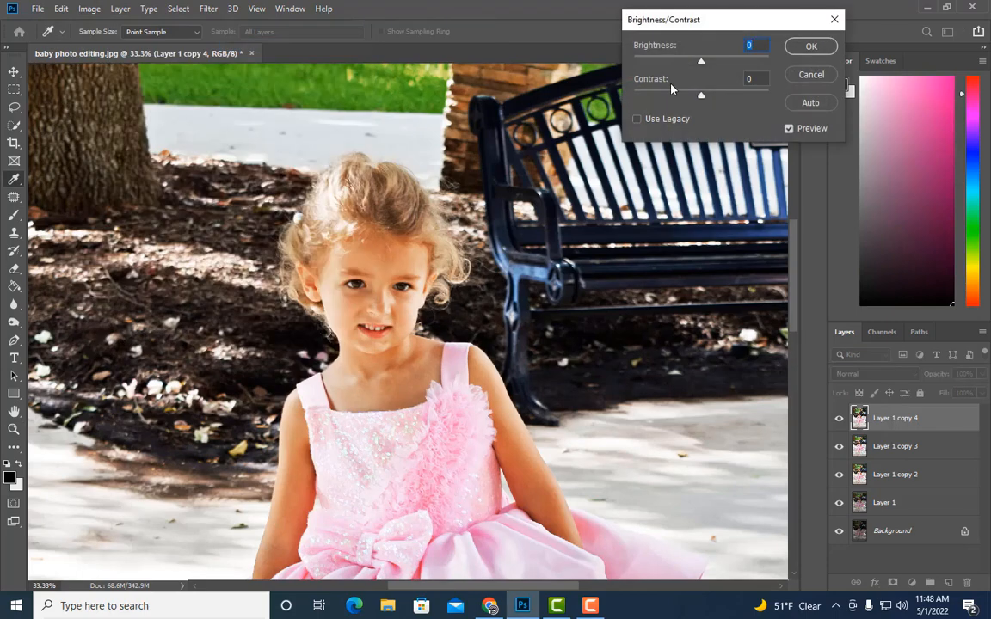
pyautogui.moveTo(706, 59); pyautogui.dragTo(707, 63)
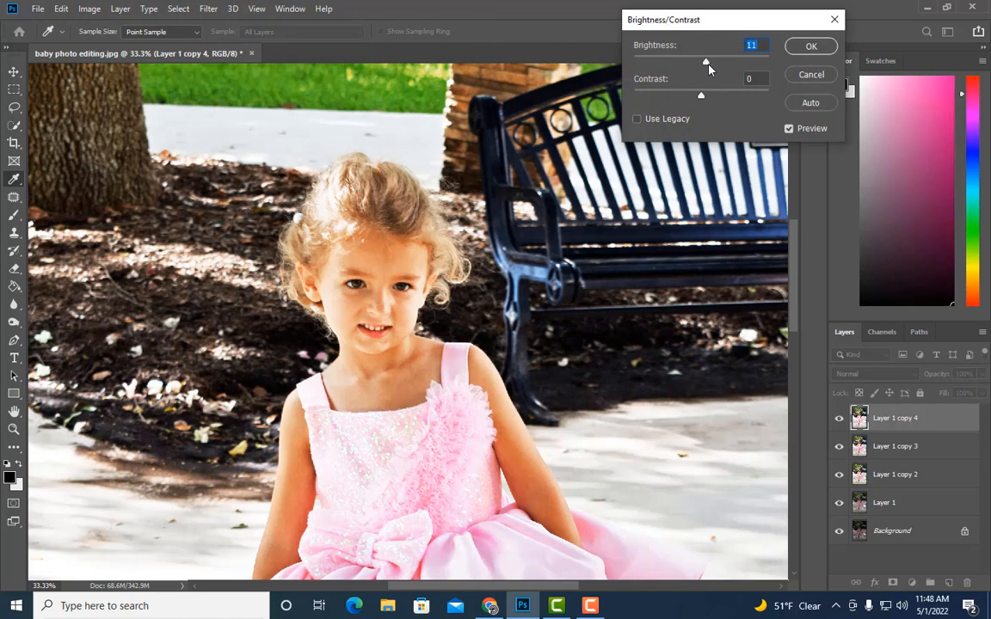
pyautogui.click(810, 46)
pyautogui.press('z')
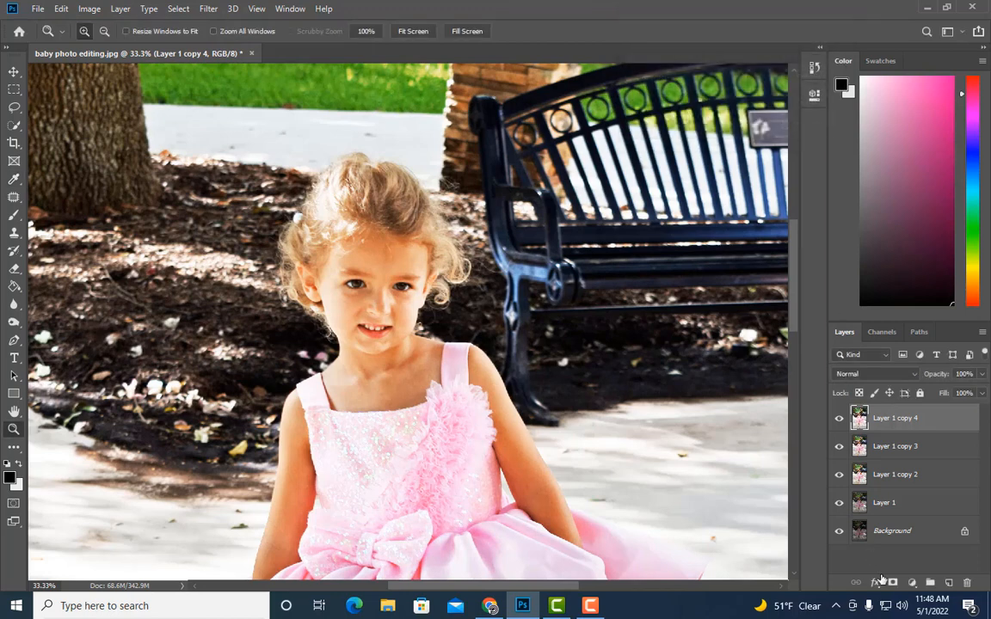
# Add a layer mask to the top layer, invert it to black, and paint the girl's face white with a soft 200 px brush.
pyautogui.click(892, 582)
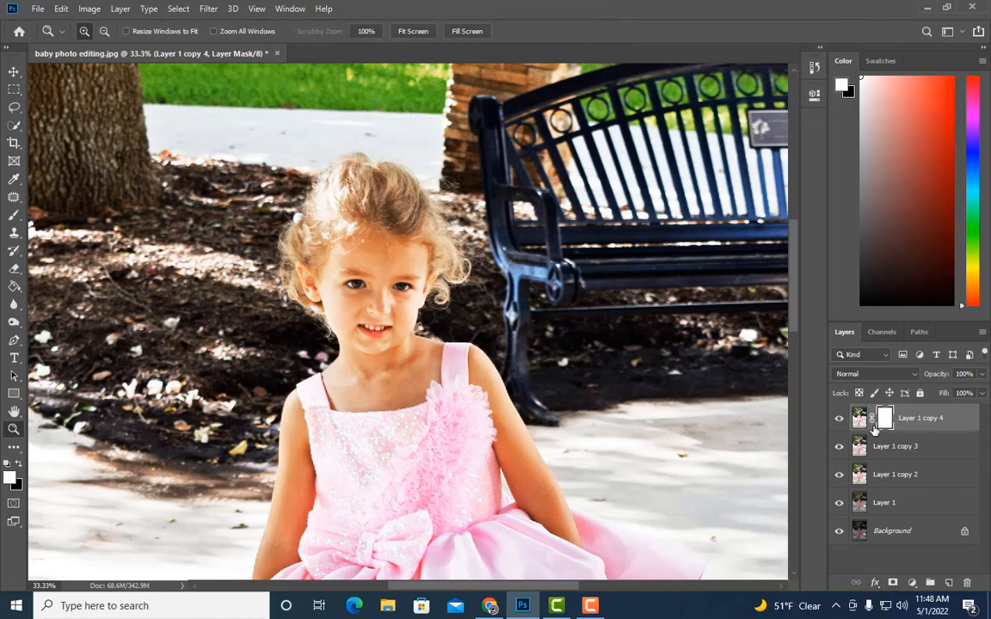
pyautogui.hotkey('ctrl', 'i')
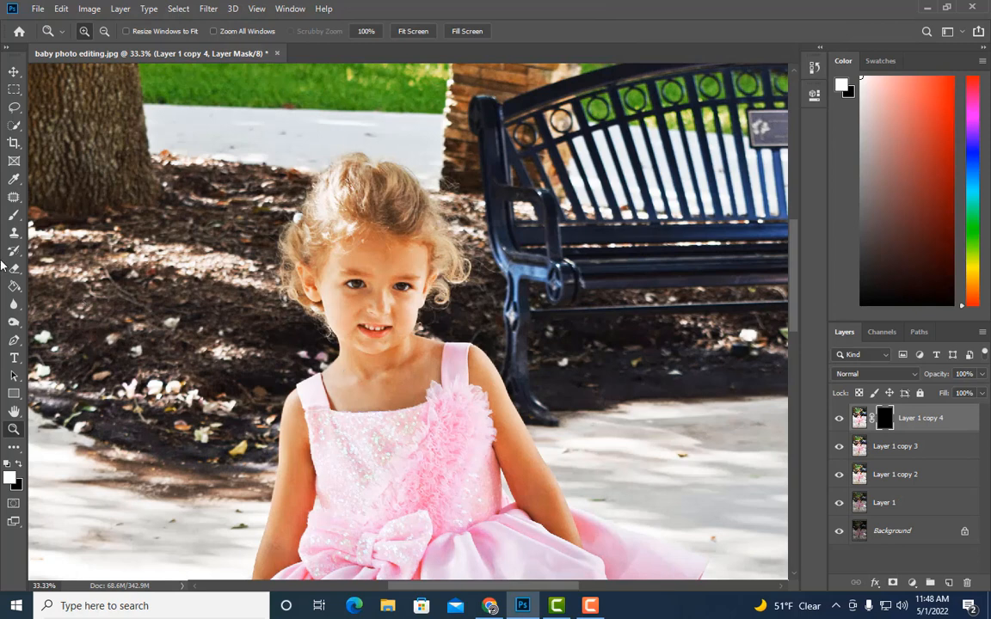
pyautogui.click(13, 214)
pyautogui.press(']')
pyautogui.press(']')
pyautogui.press(']')
pyautogui.press(']')
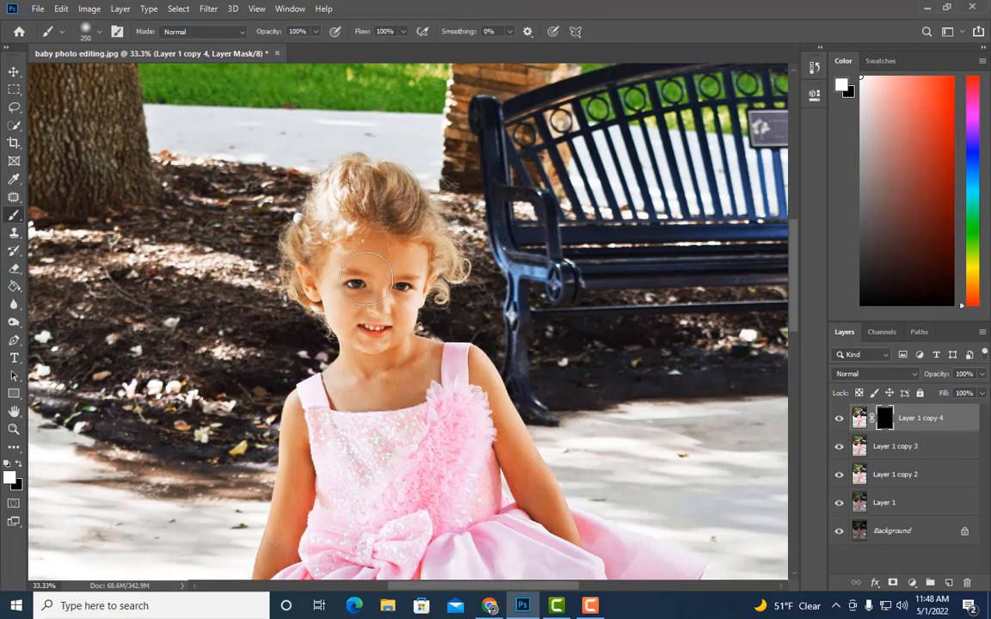
pyautogui.press('[')
pyautogui.press('[')
pyautogui.press('[')
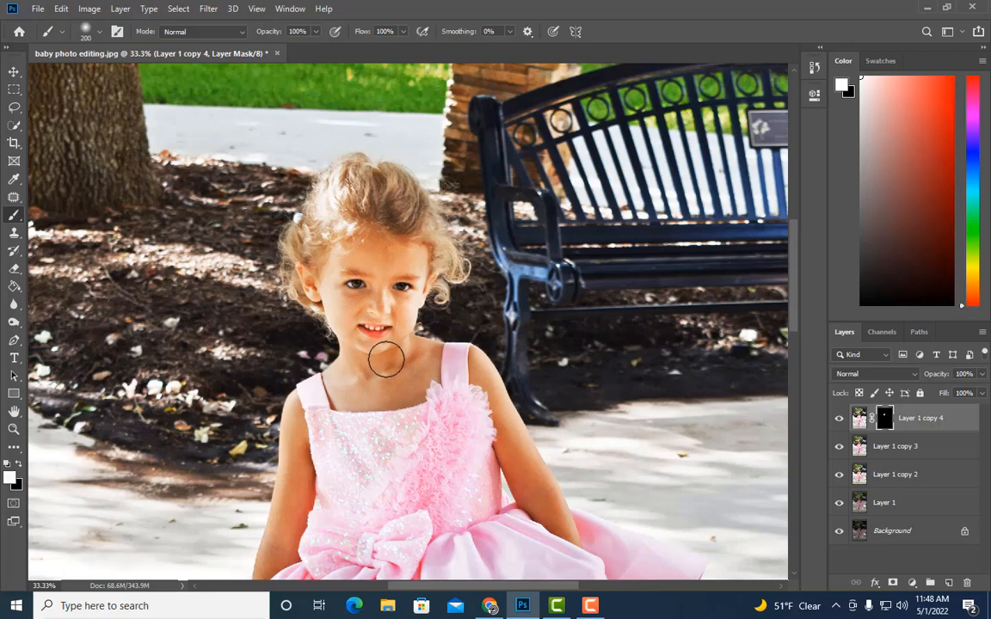
# Check the masked layer's effect on the face, and extend the white mask painting over the girl's neck and upper chest.
pyautogui.click(839, 421)
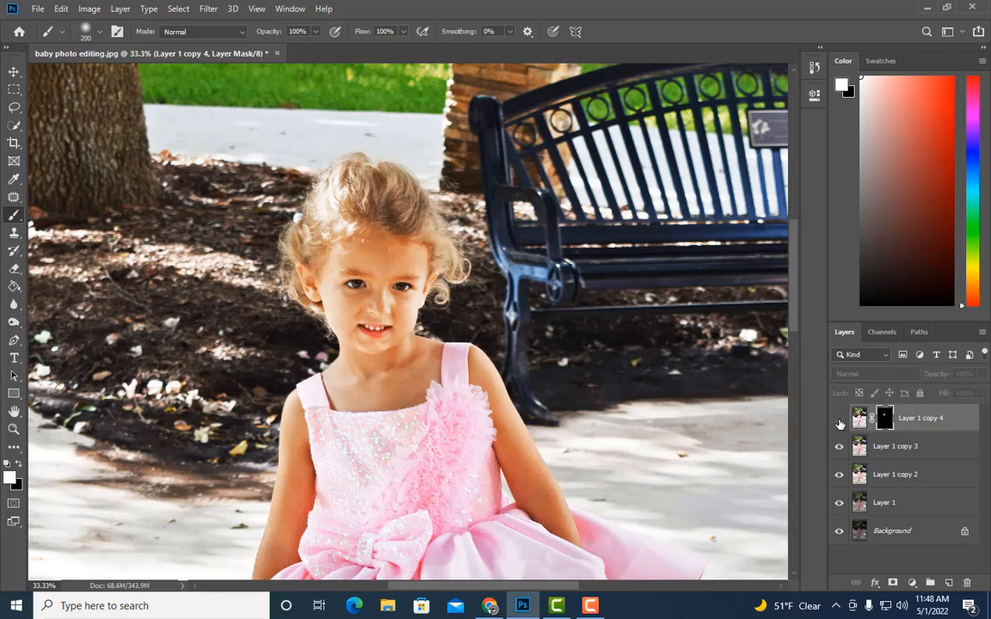
pyautogui.click(840, 421)
pyautogui.click(839, 421)
pyautogui.click(840, 422)
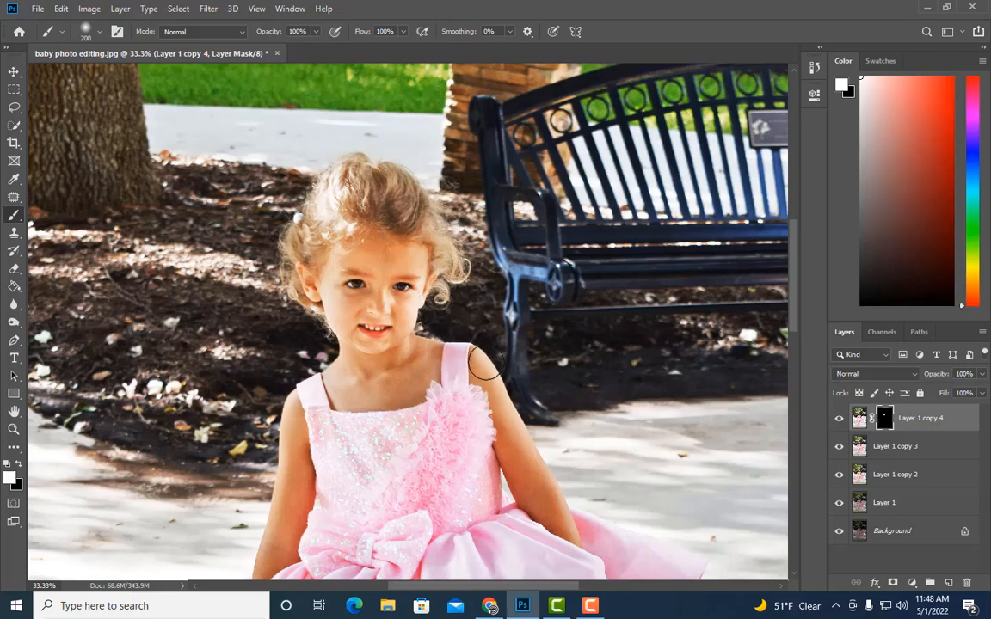
pyautogui.scroll(-1, 422, 340)
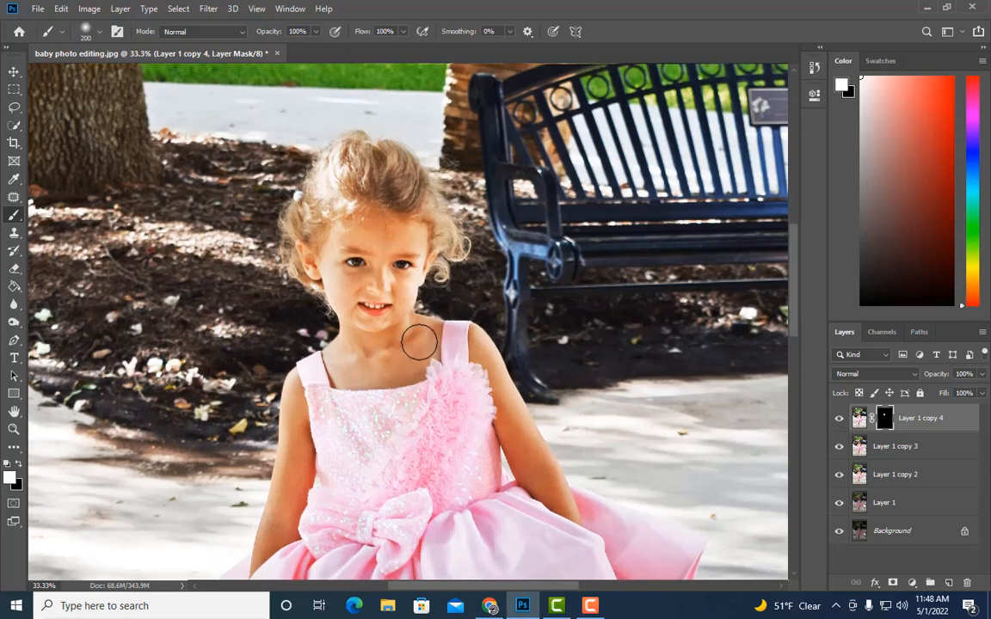
pyautogui.moveTo(370, 368)
pyautogui.mouseDown()
pyautogui.moveTo(398, 365)
pyautogui.moveTo(378, 375)
pyautogui.mouseUp()
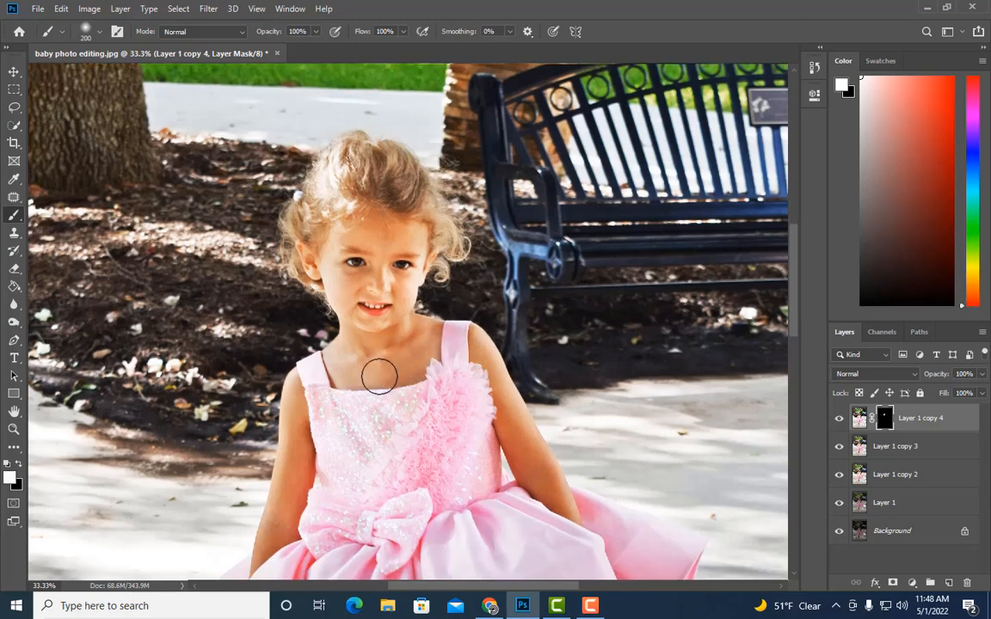
# Compare the girl's skin with the masked top layer hidden and shown.
pyautogui.click(836, 420)
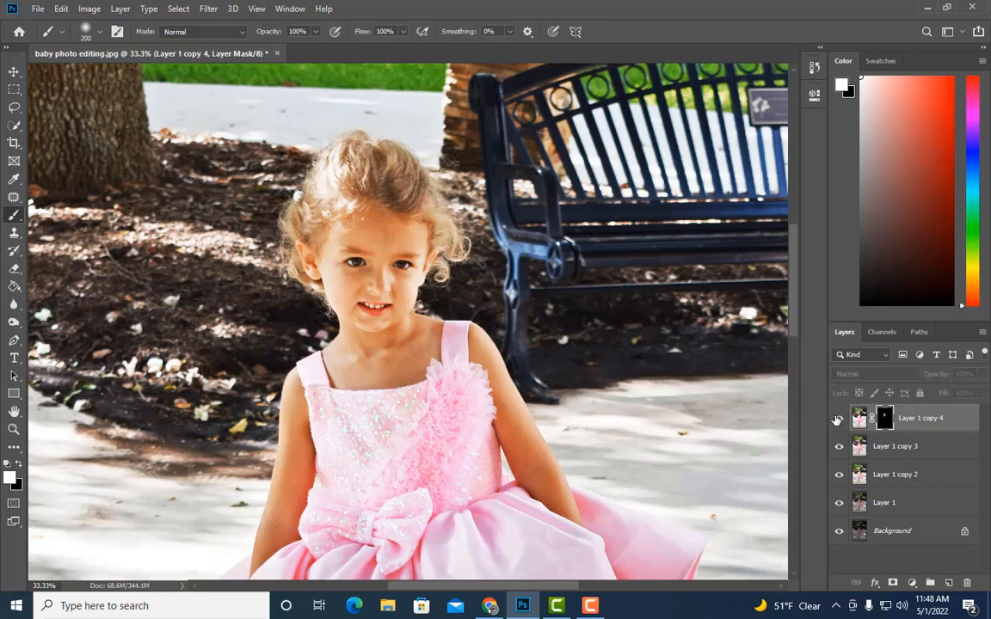
pyautogui.click(837, 419)
pyautogui.click(836, 420)
pyautogui.click(836, 420)
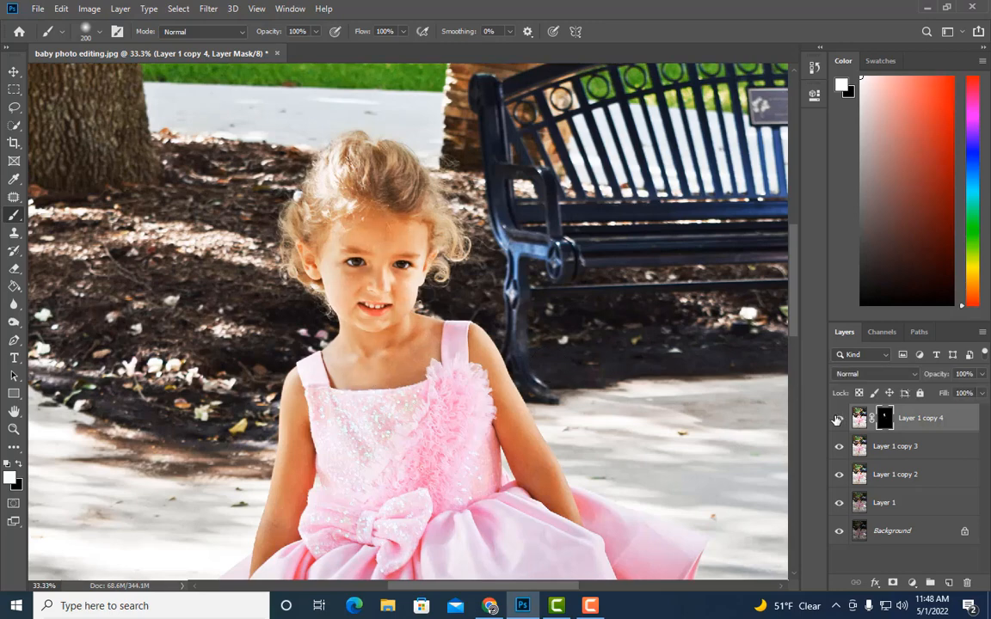
pyautogui.hotkey('ctrl', '-')
pyautogui.scroll(-2, 577, 411)
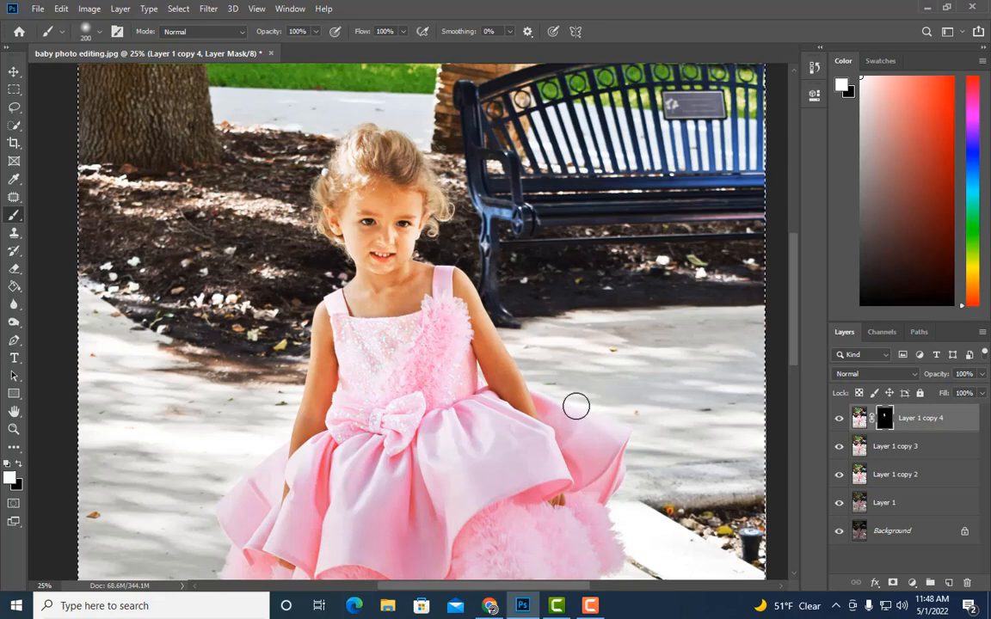
pyautogui.click(837, 419)
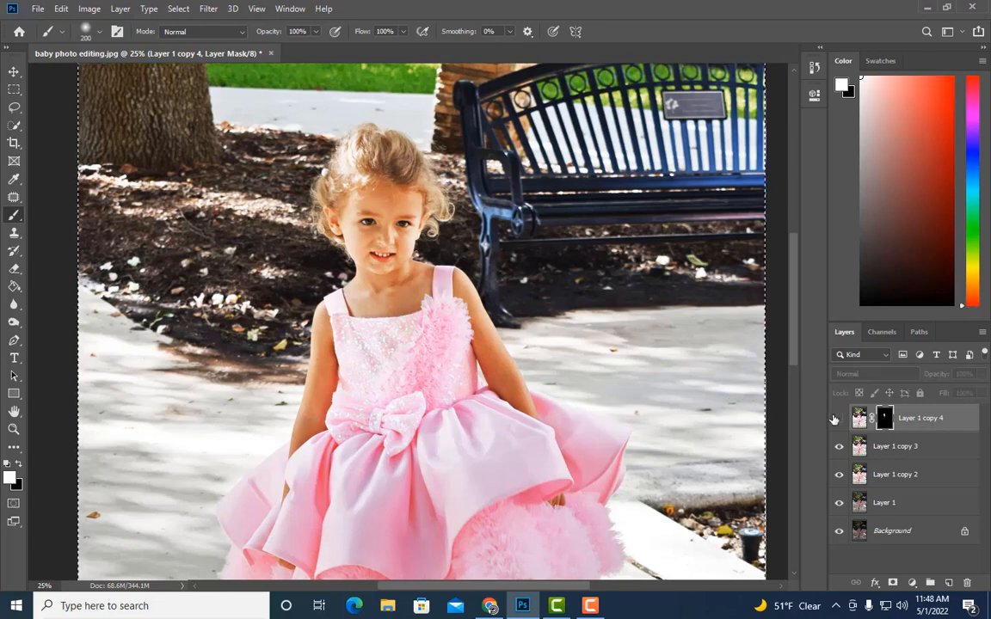
pyautogui.click(833, 419)
# Merge Layer 1 copy 4 and Layer 1 copy 3, and copy the merged result onto a new top layer with nothing selected.
pyautogui.keyDown('shift'); pyautogui.click(882, 445); pyautogui.keyUp('shift')
pyautogui.rightClick(882, 444)
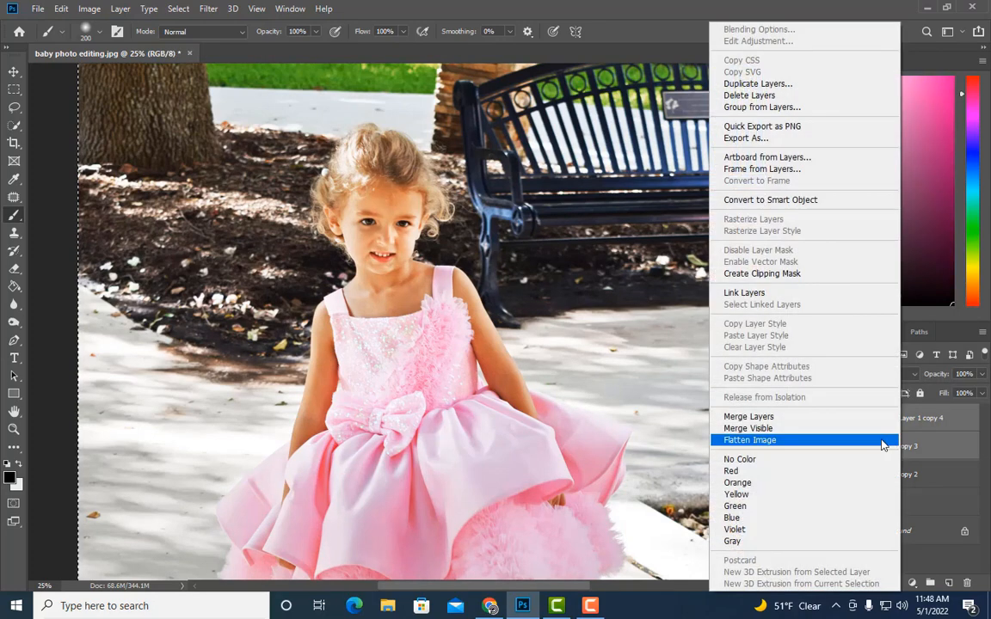
pyautogui.click(774, 417)
pyautogui.hotkey('ctrl', '-')
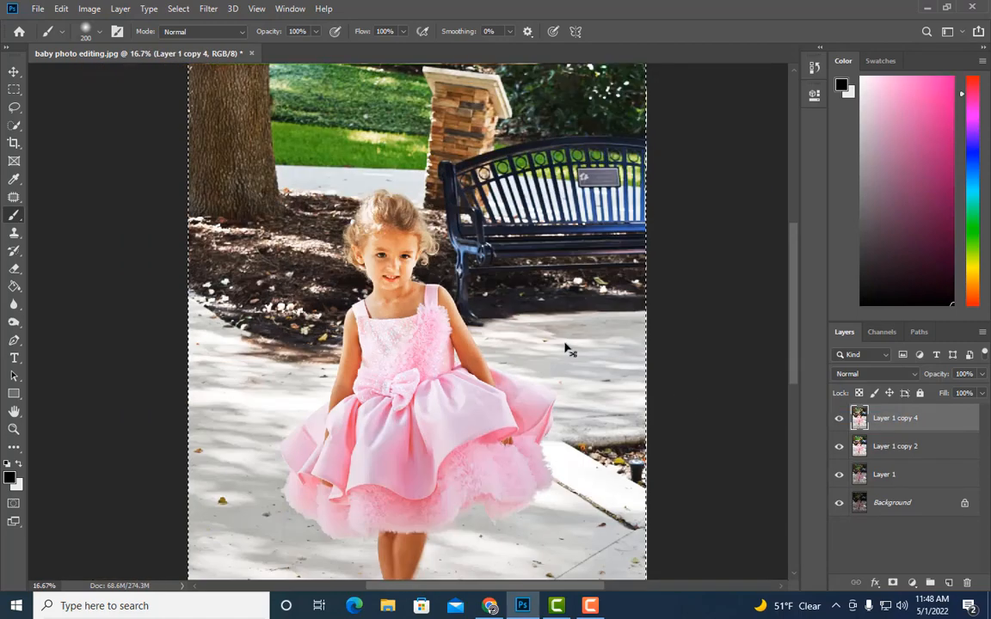
pyautogui.hotkey('ctrl', 'd')
pyautogui.hotkey('ctrl', 'shift', 'alt', 'e')
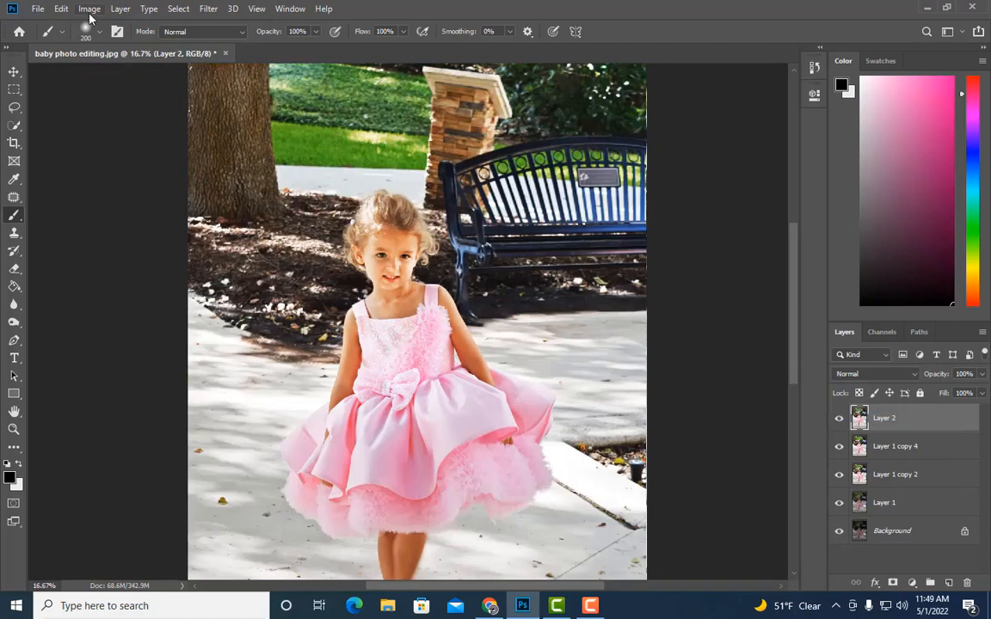
# Apply Hue/Saturation to the new top layer's Master range with hue -3 and saturation -11.
pyautogui.click(90, 9)
pyautogui.moveTo(102, 43)
pyautogui.click(258, 117)
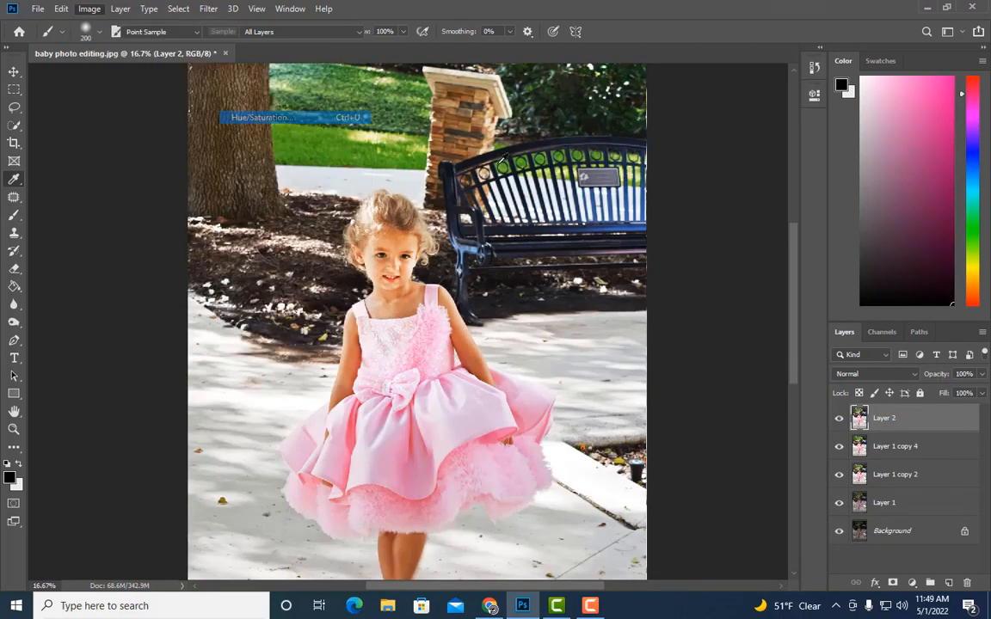
pyautogui.moveTo(713, 141); pyautogui.dragTo(712, 111)
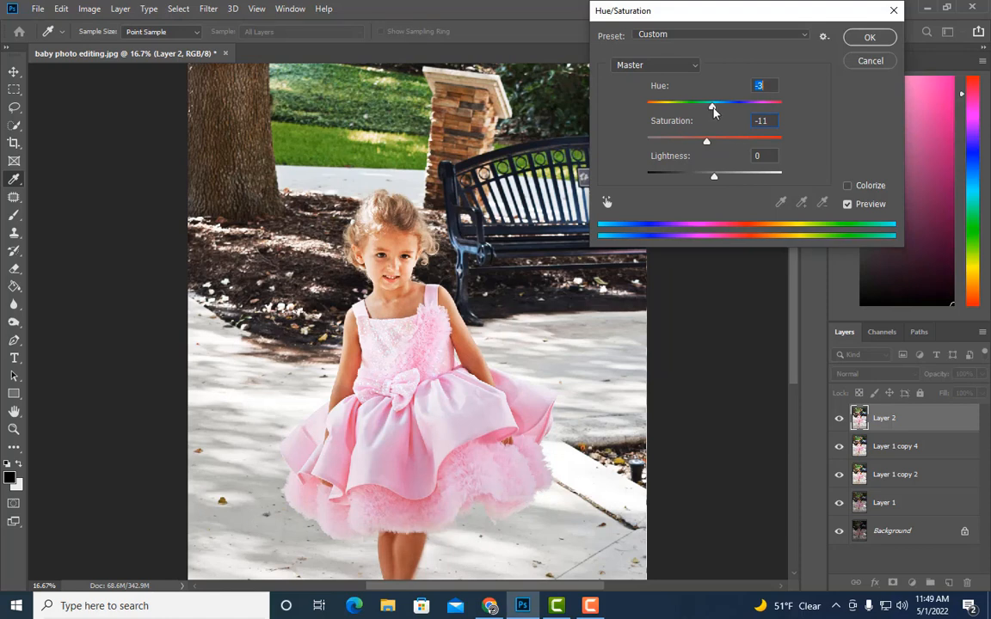
pyautogui.click(868, 38)
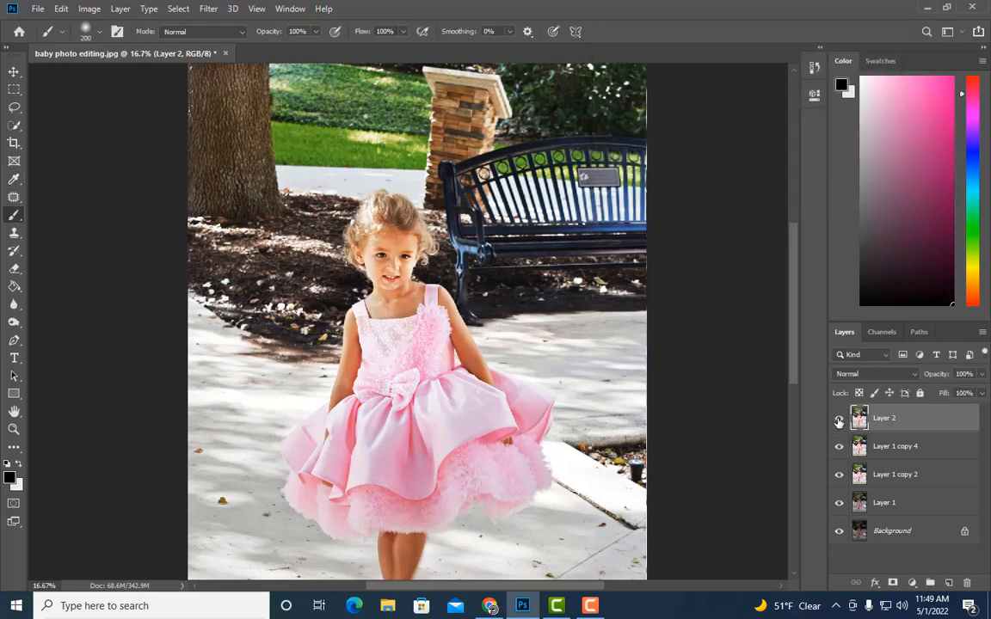
# Duplicate the top Layer 2 and apply Brightness/Contrast with brightness 17 to the copy.
pyautogui.hotkey('ctrl', '+')
pyautogui.hotkey('ctrl', '+')
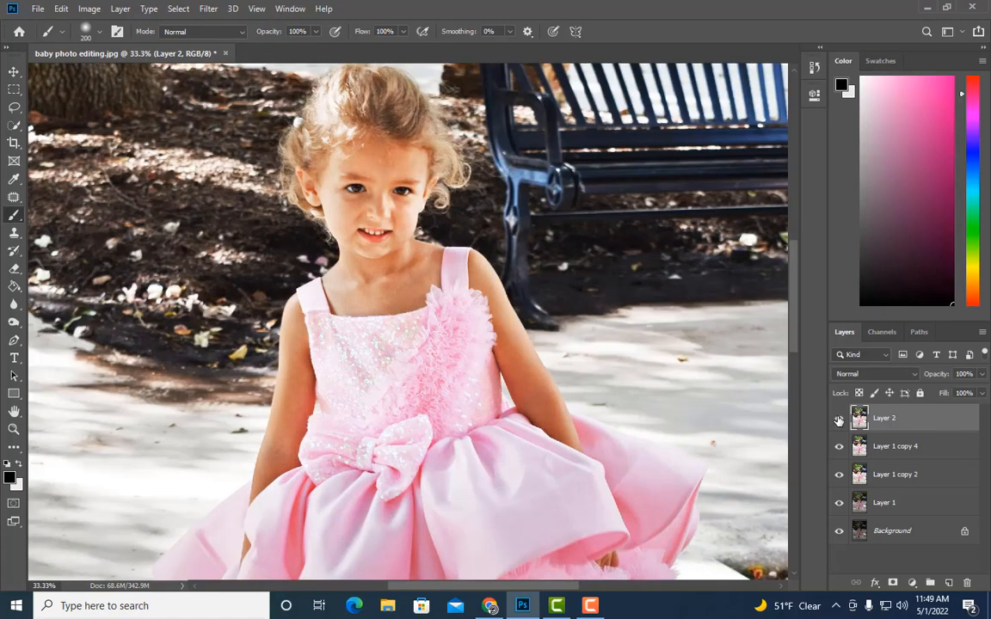
pyautogui.hotkey('ctrl', '-')
pyautogui.hotkey('ctrl', '-')
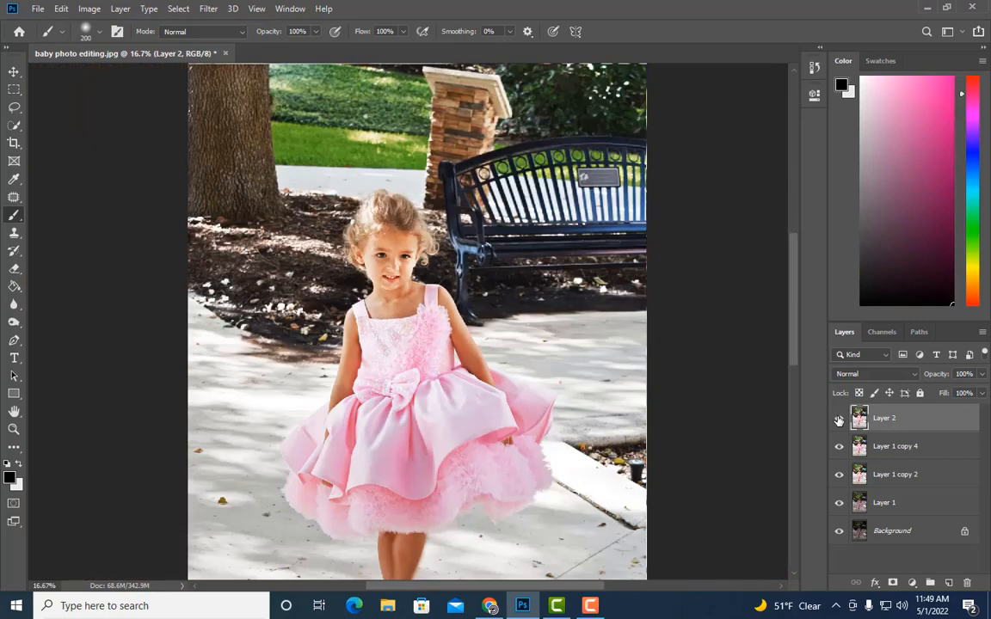
pyautogui.hotkey('ctrl', '-')
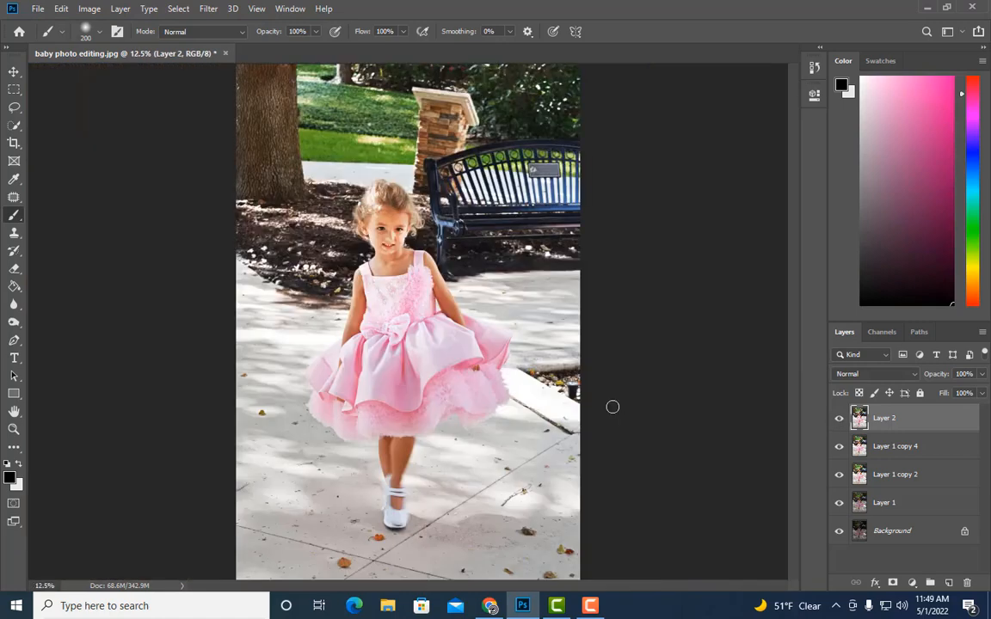
pyautogui.hotkey('ctrl', 'j')
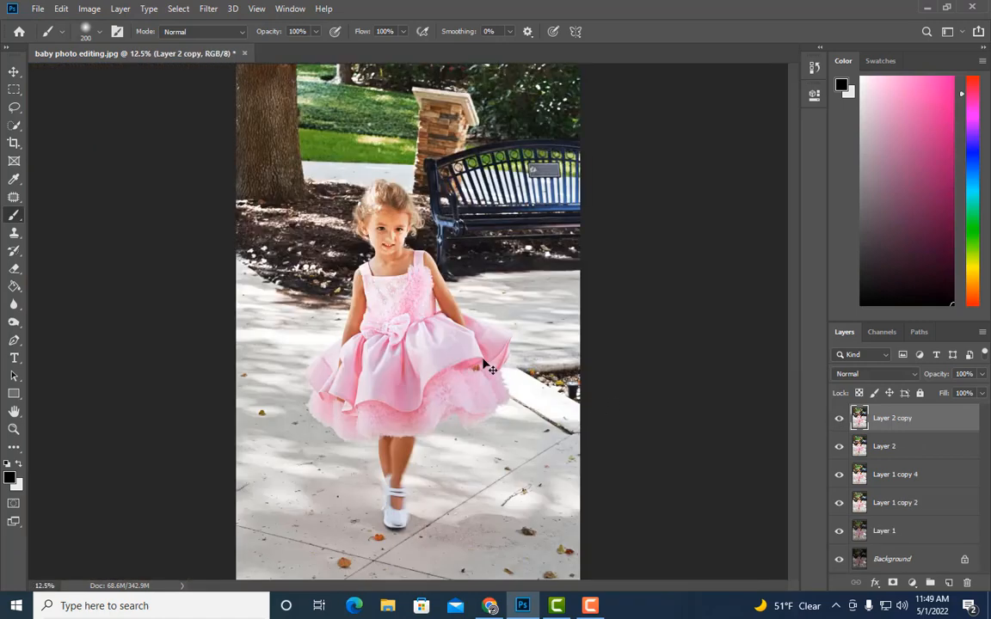
pyautogui.click(91, 10)
pyautogui.click(270, 44)
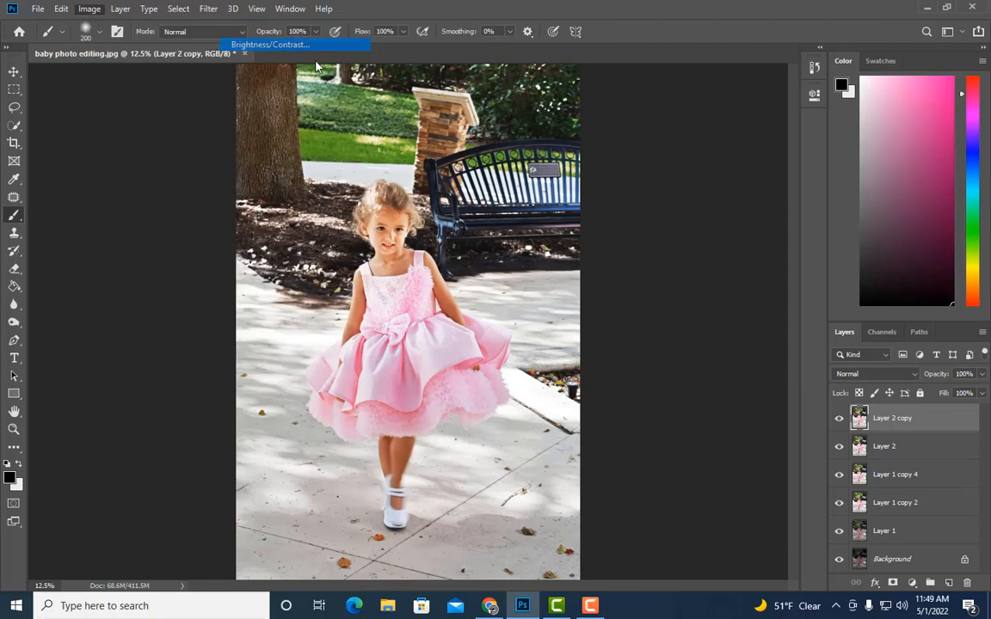
pyautogui.moveTo(705, 64); pyautogui.dragTo(708, 63)
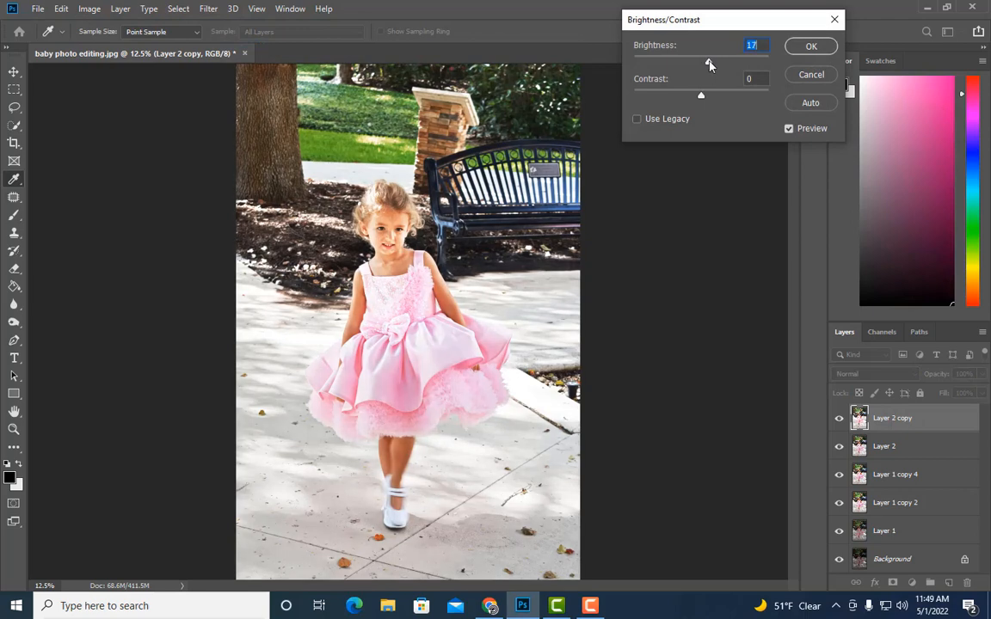
pyautogui.click(809, 47)
# Add a black inverted mask to the brightened copy and paint white over the girl's face and neck with a 250-pixel brush.
pyautogui.click(895, 584)
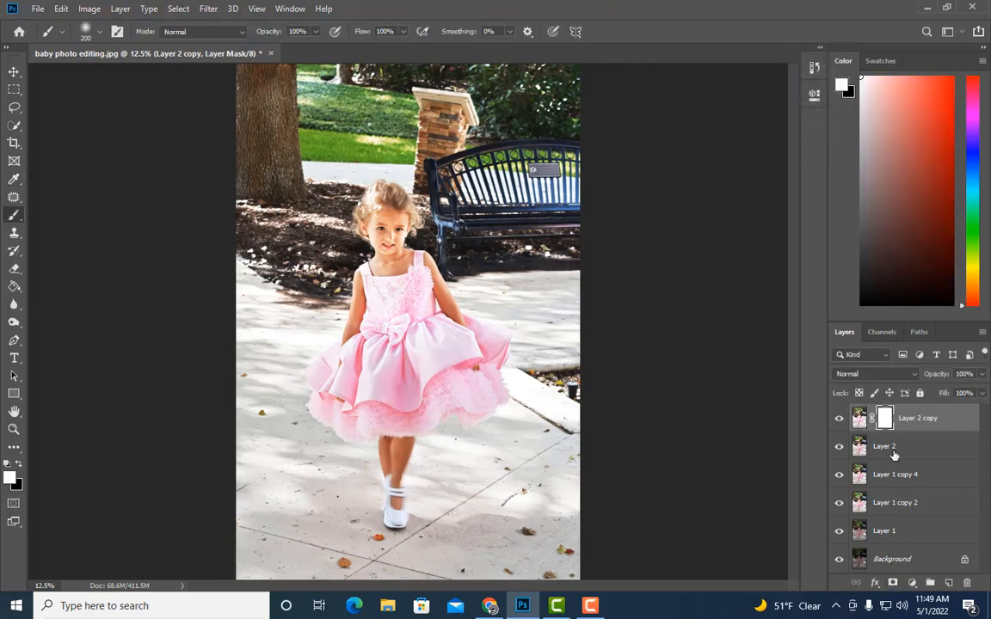
pyautogui.hotkey('ctrl', 'i')
pyautogui.hotkey('ctrl', '+')
pyautogui.hotkey('ctrl', '+')
pyautogui.hotkey('ctrl', '+')
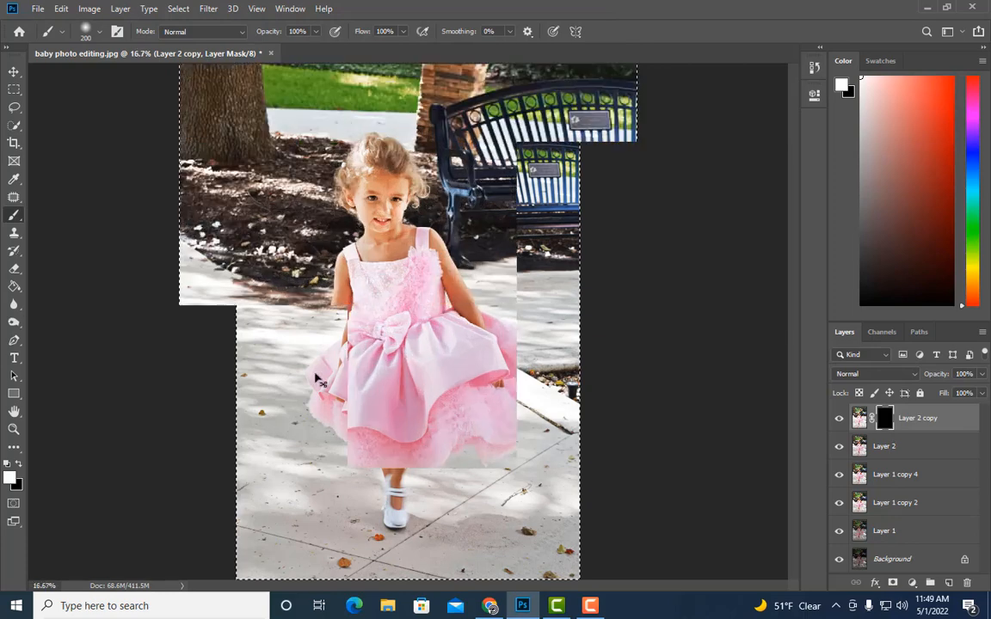
pyautogui.scroll(3, 357, 181)
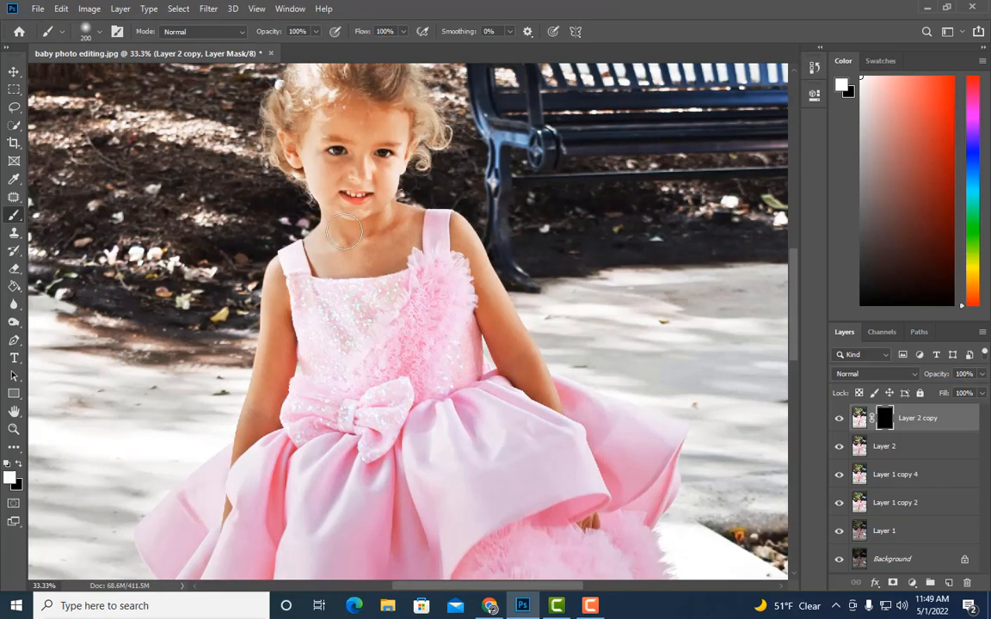
pyautogui.press(']')
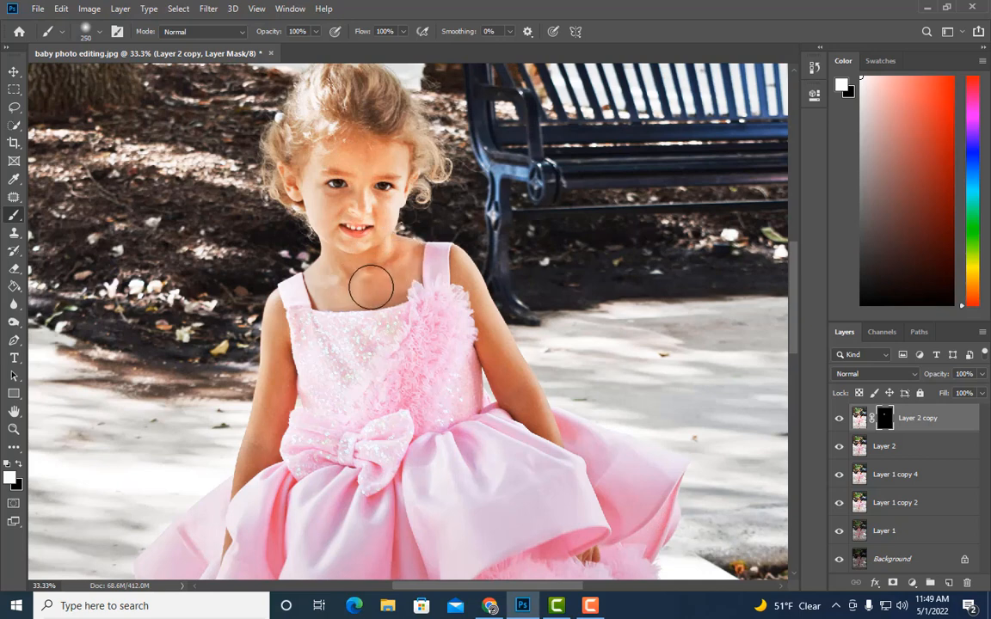
pyautogui.moveTo(343, 275)
pyautogui.mouseDown()
pyautogui.moveTo(327, 190)
pyautogui.moveTo(338, 155)
pyautogui.mouseUp()
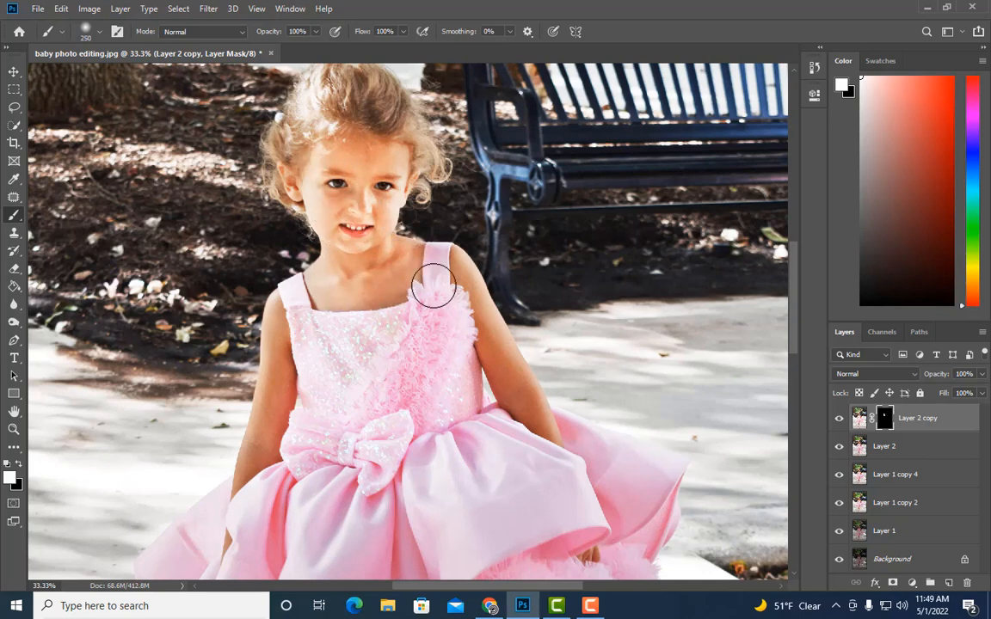
# Paint white on the mask over the girl's arms and hands, using a smaller brush between 100 and 60 pixels.
pyautogui.press('[')
pyautogui.press('[')
pyautogui.press('[')
pyautogui.press('[')
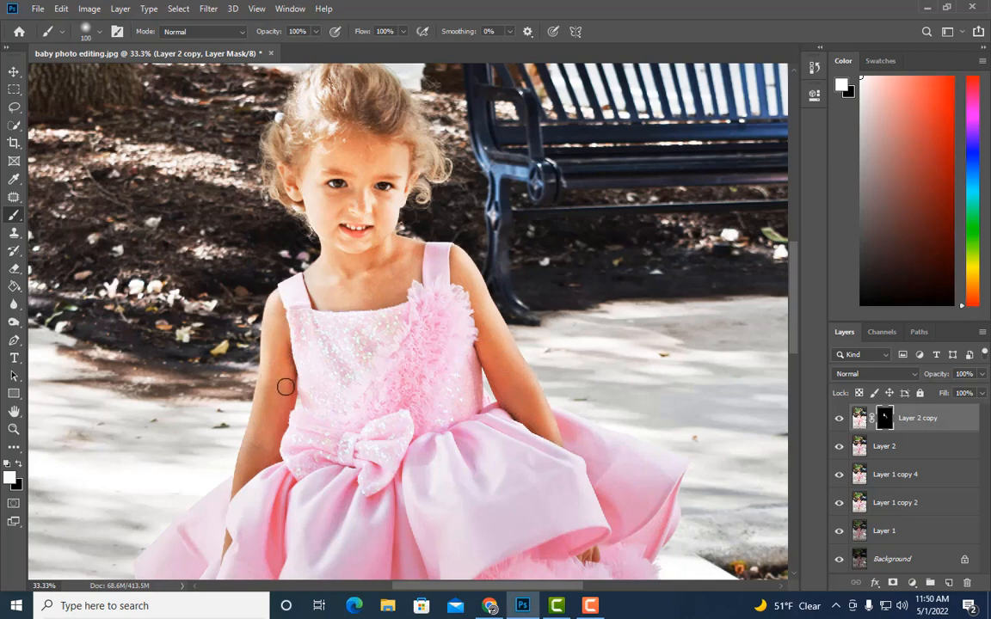
pyautogui.moveTo(272, 433)
pyautogui.mouseDown()
pyautogui.moveTo(276, 325)
pyautogui.moveTo(249, 467)
pyautogui.mouseUp()
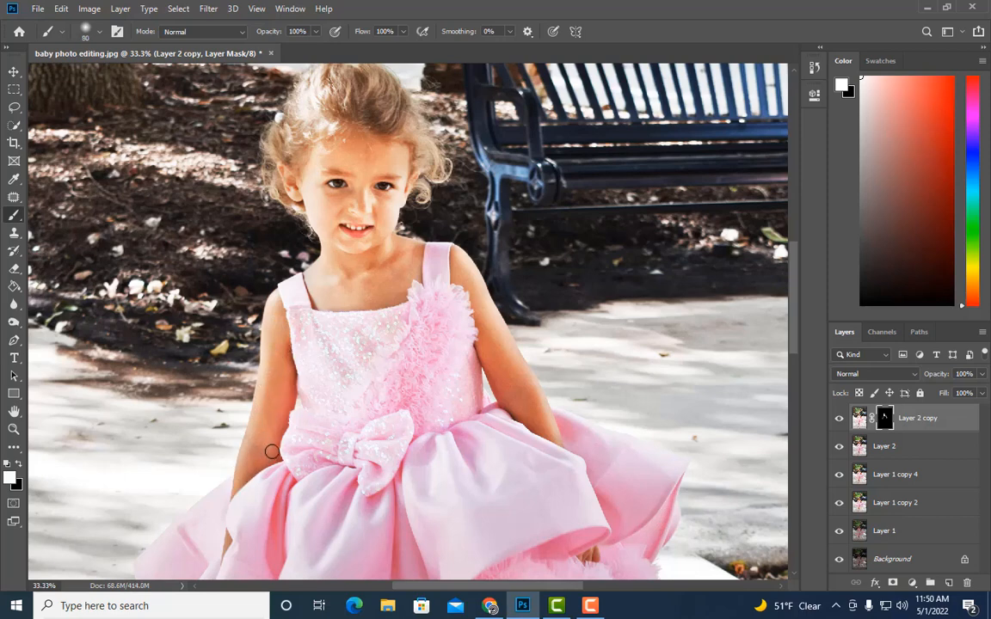
pyautogui.scroll(-3, 277, 410)
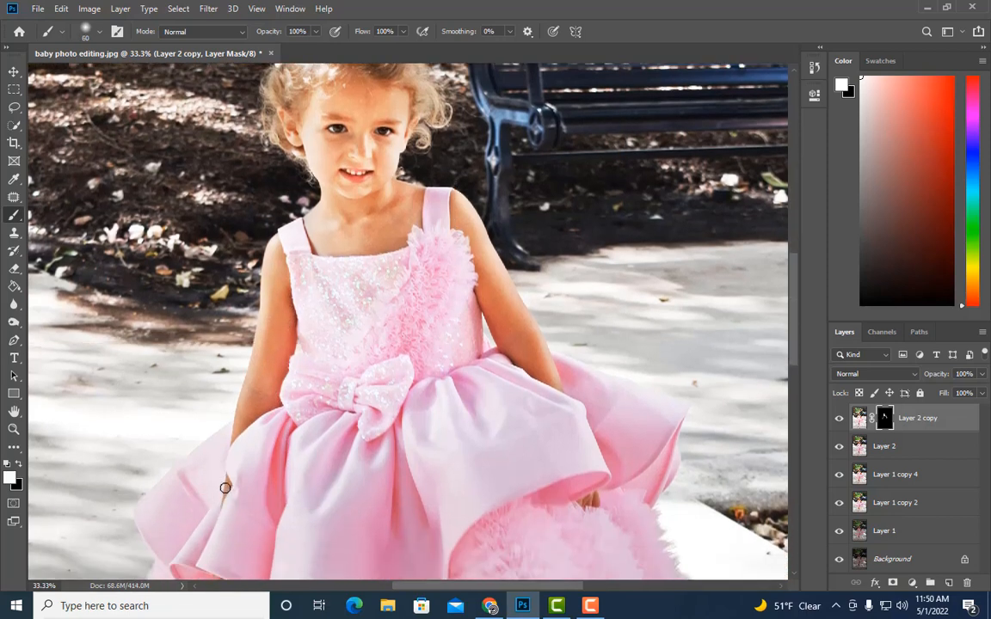
pyautogui.press(']')
pyautogui.press(']')
# Lower the masked Layer 2 copy's opacity to 53% and merge it with Layer 2.
pyautogui.hotkey('ctrl', '-')
pyautogui.hotkey('ctrl', '-')
pyautogui.hotkey('ctrl', '+')
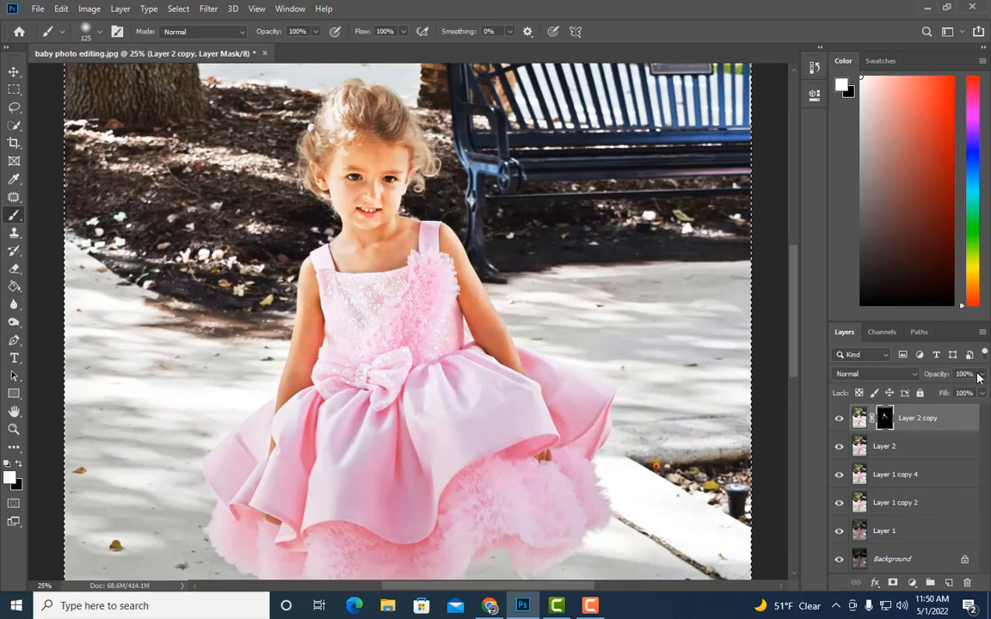
pyautogui.moveTo(977, 376); pyautogui.dragTo(950, 390)
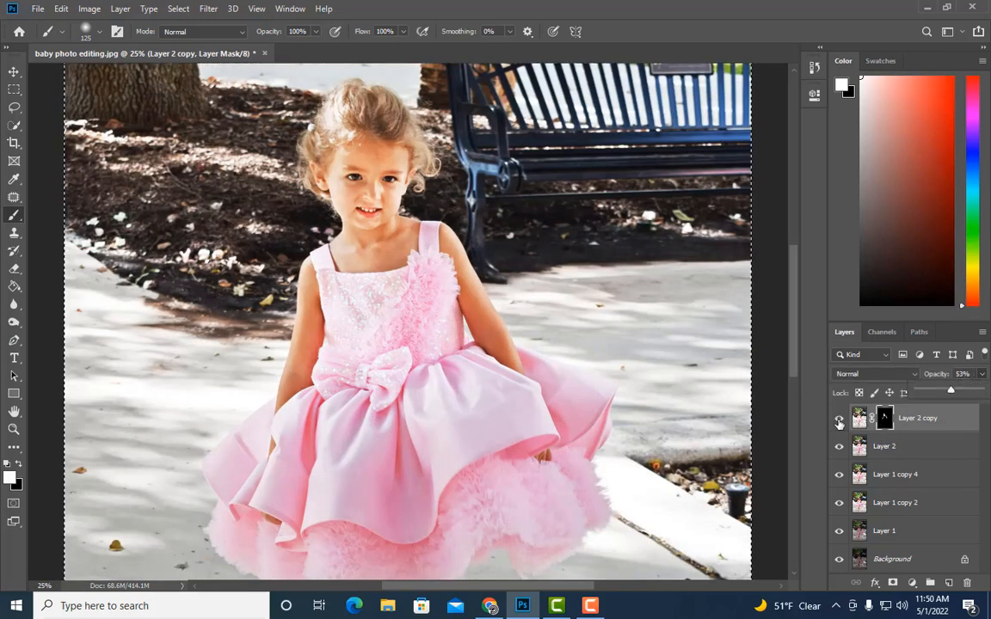
pyautogui.hotkey('ctrl', '-')
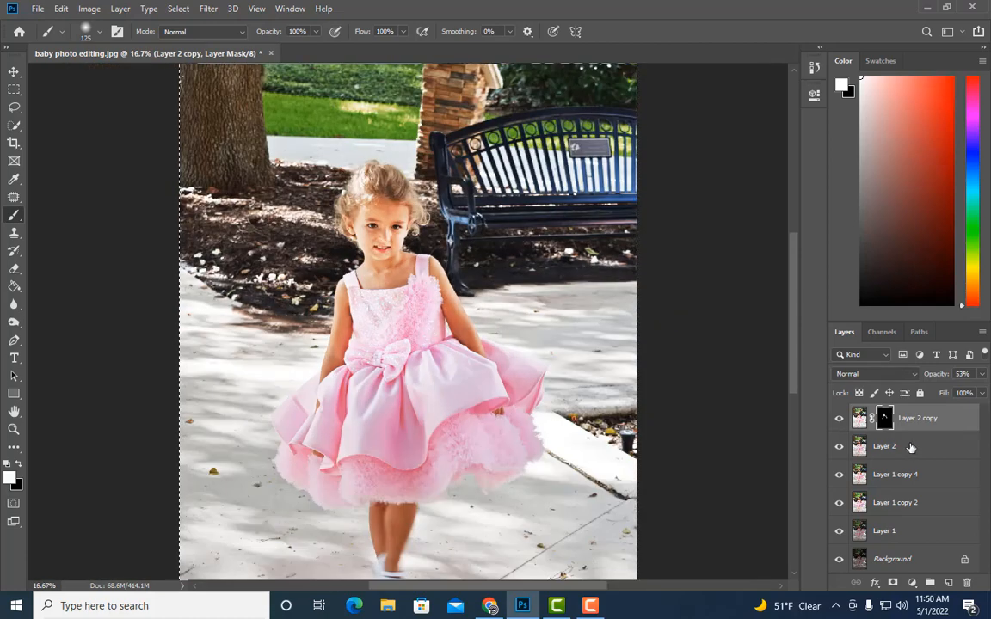
pyautogui.rightClick(910, 447)
pyautogui.click(806, 416)
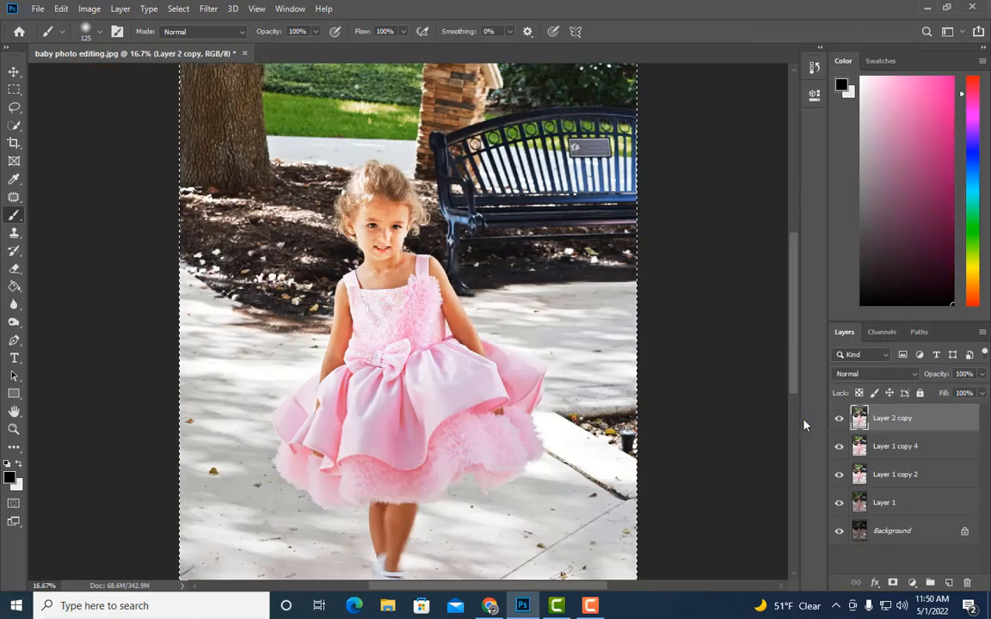
# Hide Layer 1 copy 4, Layer 1 copy 2 and Layer 1, and compare the merged top layer with the original Background.
pyautogui.click(838, 473)
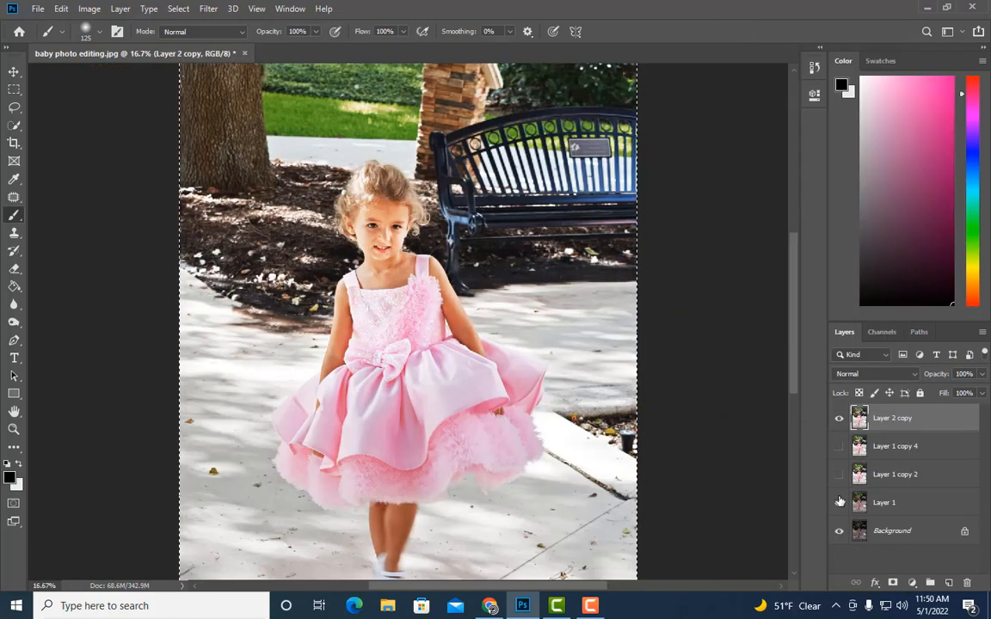
pyautogui.click(839, 502)
pyautogui.click(838, 418)
pyautogui.click(839, 418)
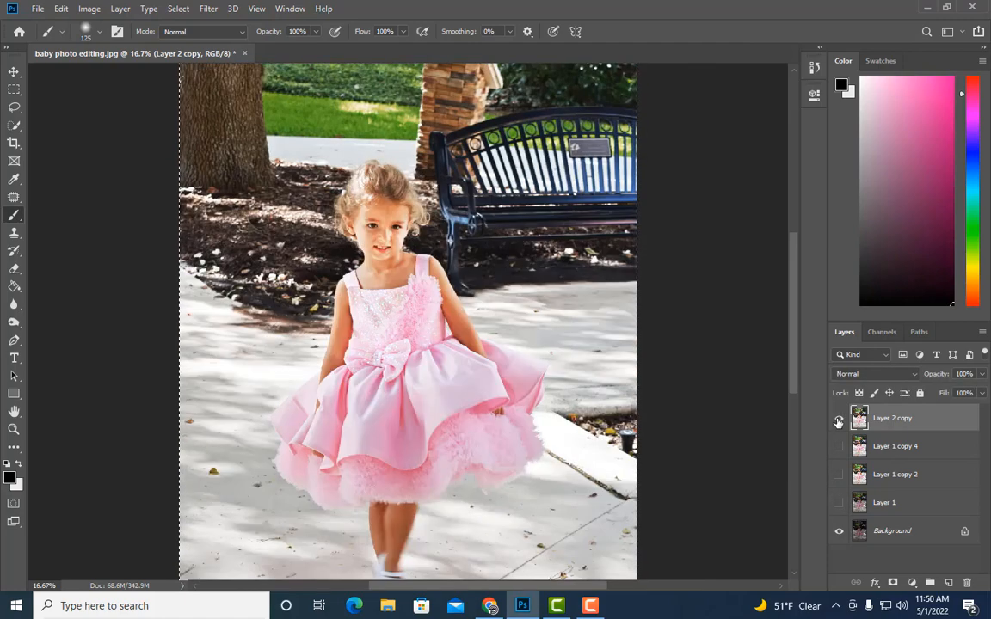
pyautogui.click(839, 418)
pyautogui.click(838, 418)
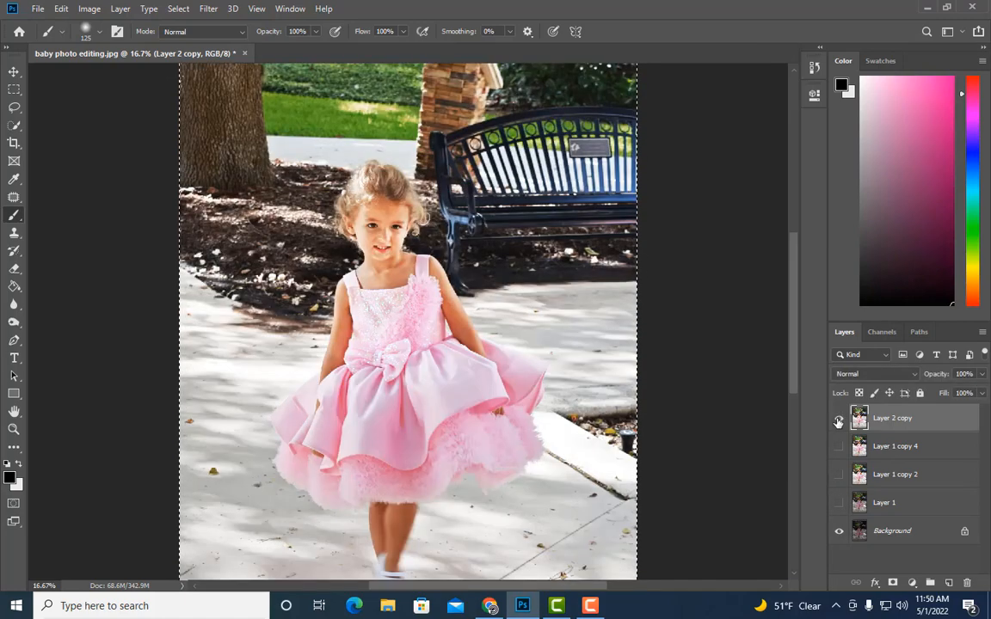
# Copy the retouched result onto a new top layer with nothing selected, and duplicate that new layer.
pyautogui.hotkey('ctrl', 'shift', 'alt', 'e')
pyautogui.hotkey('ctrl', '-')
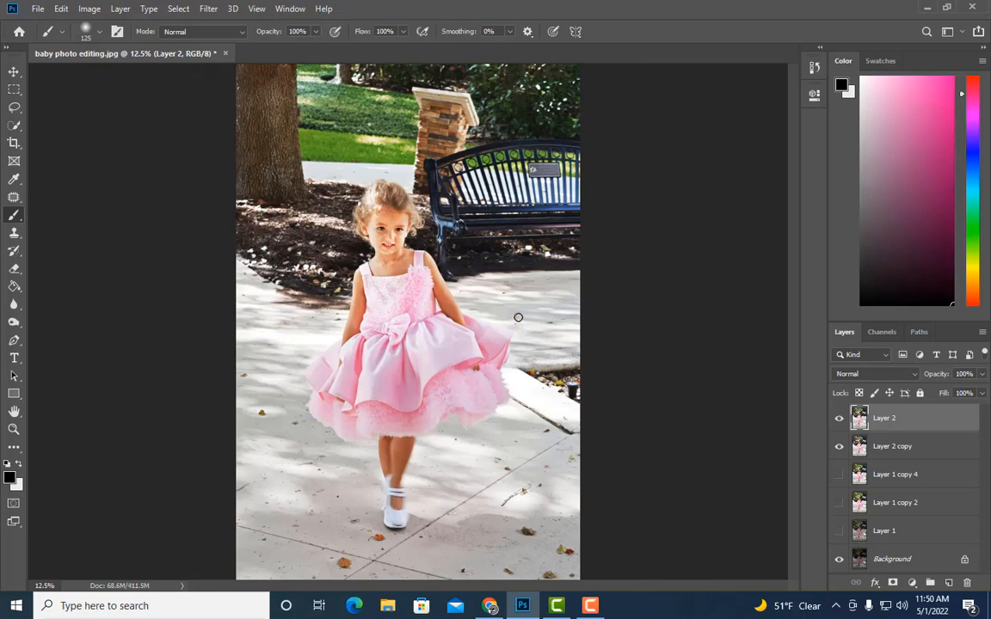
pyautogui.hotkey('ctrl', 'j')
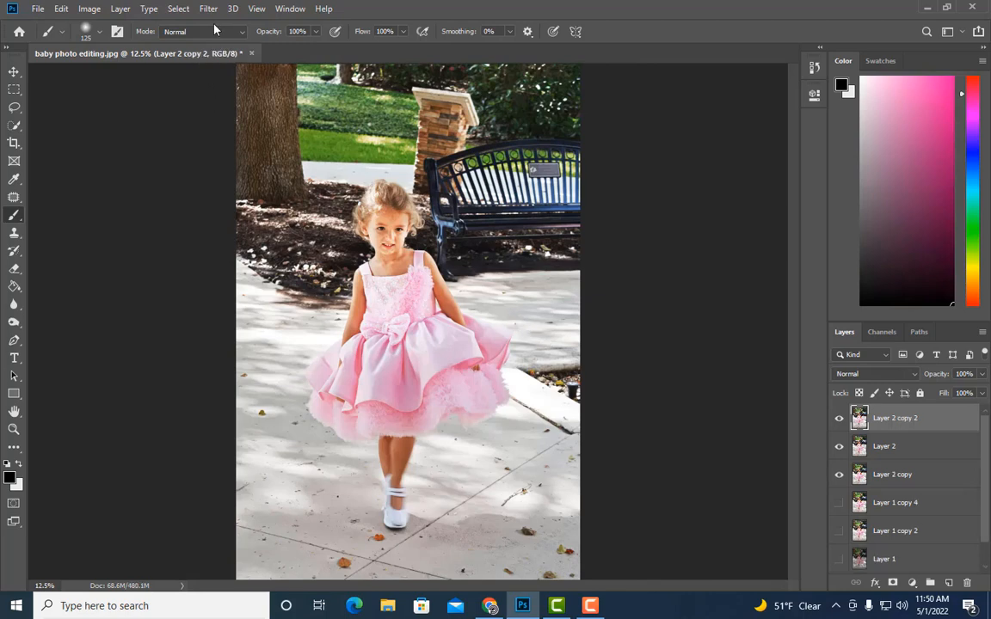
# Apply a High Pass filter with a 4.6-pixel radius to the topmost duplicate and set its blend mode to Soft Light.
pyautogui.click(208, 9)
pyautogui.moveTo(230, 282)
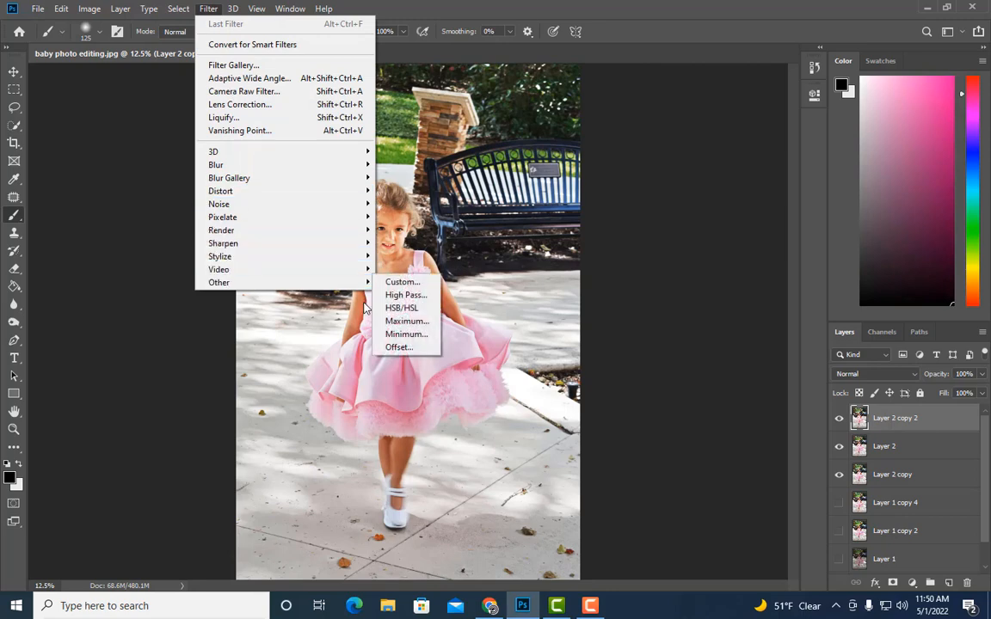
pyautogui.click(407, 294)
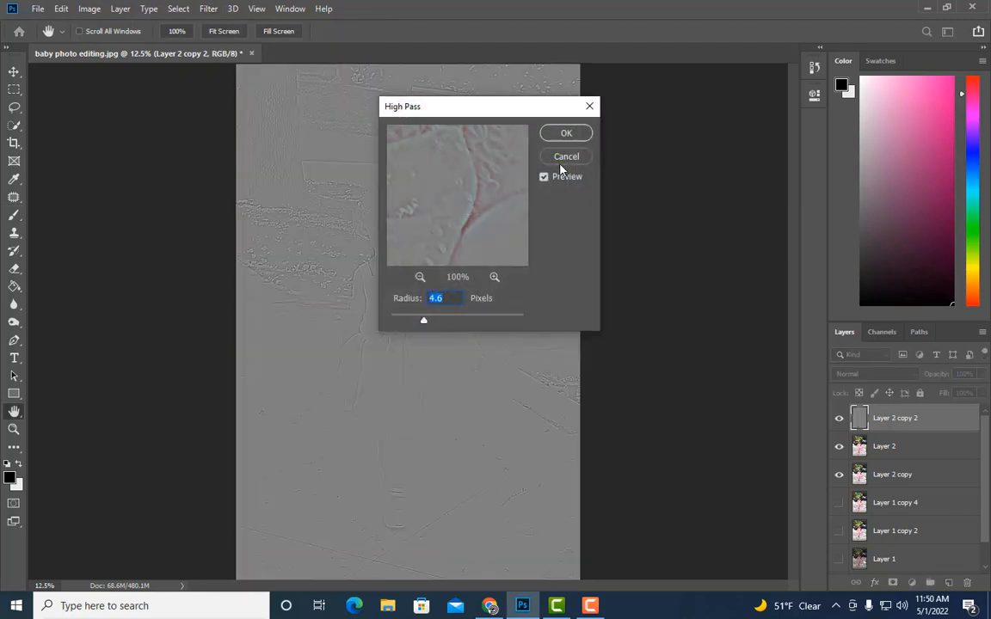
pyautogui.click(566, 133)
pyautogui.press('b')
pyautogui.click(877, 374)
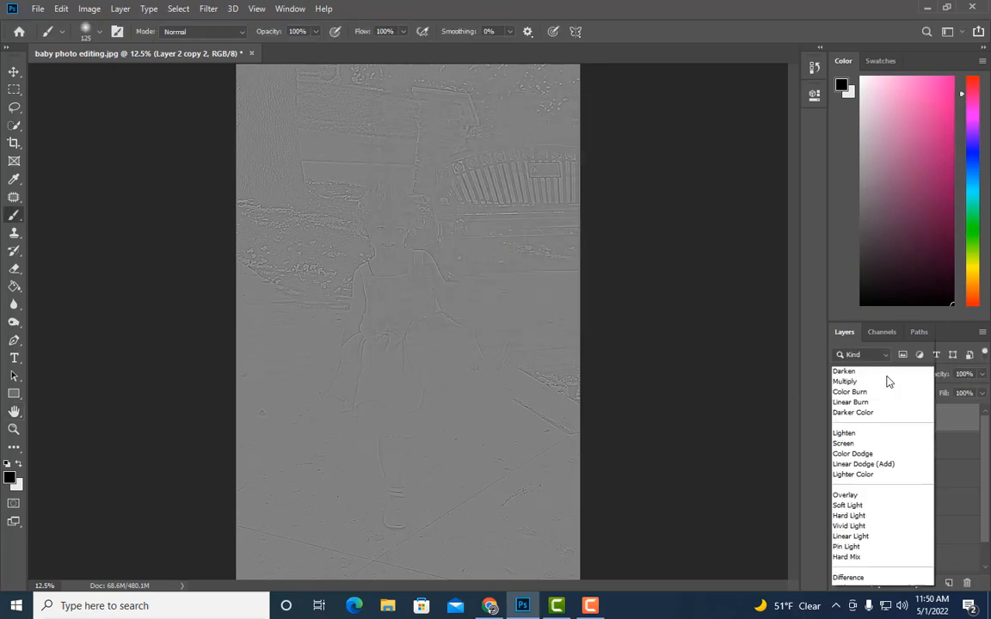
pyautogui.click(854, 425)
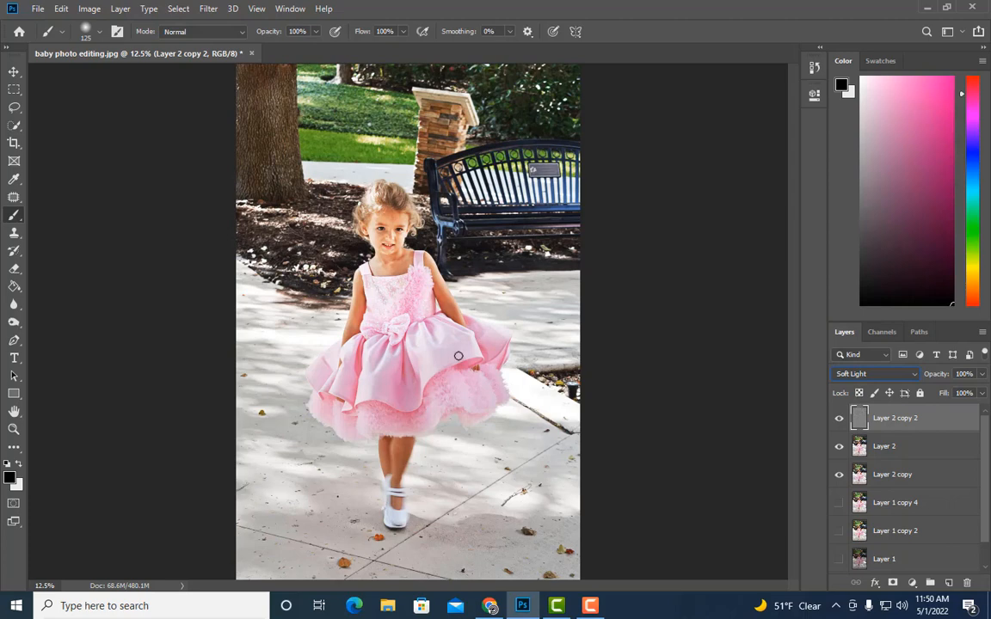
# Compare the photo with the high-pass layer hidden and shown, and duplicate that layer to strengthen the sharpening.
pyautogui.hotkey('ctrl', '+')
pyautogui.hotkey('ctrl', '+')
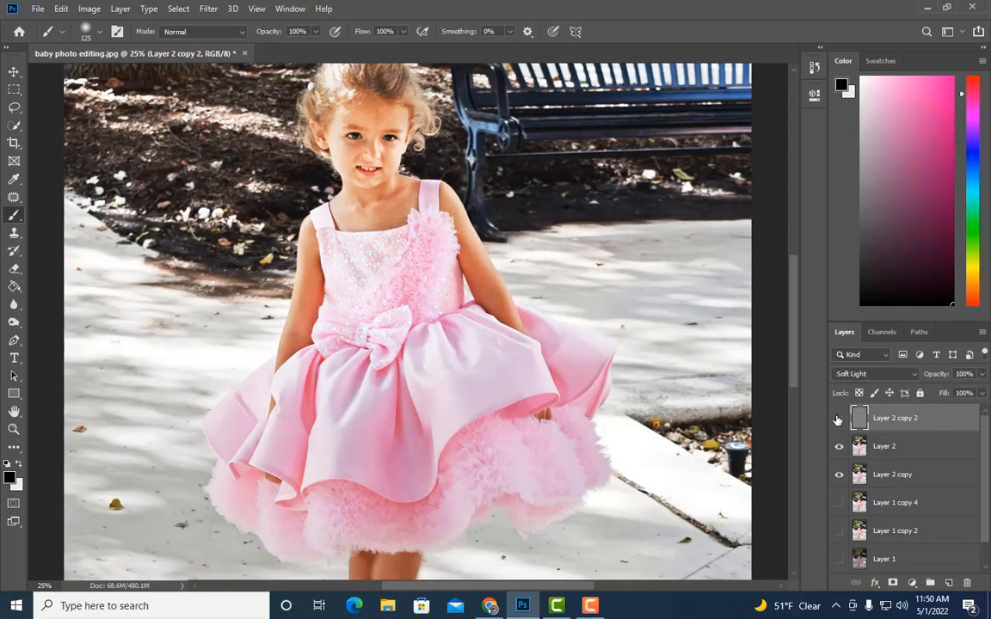
pyautogui.click(838, 418)
pyautogui.hotkey('ctrl', 'j')
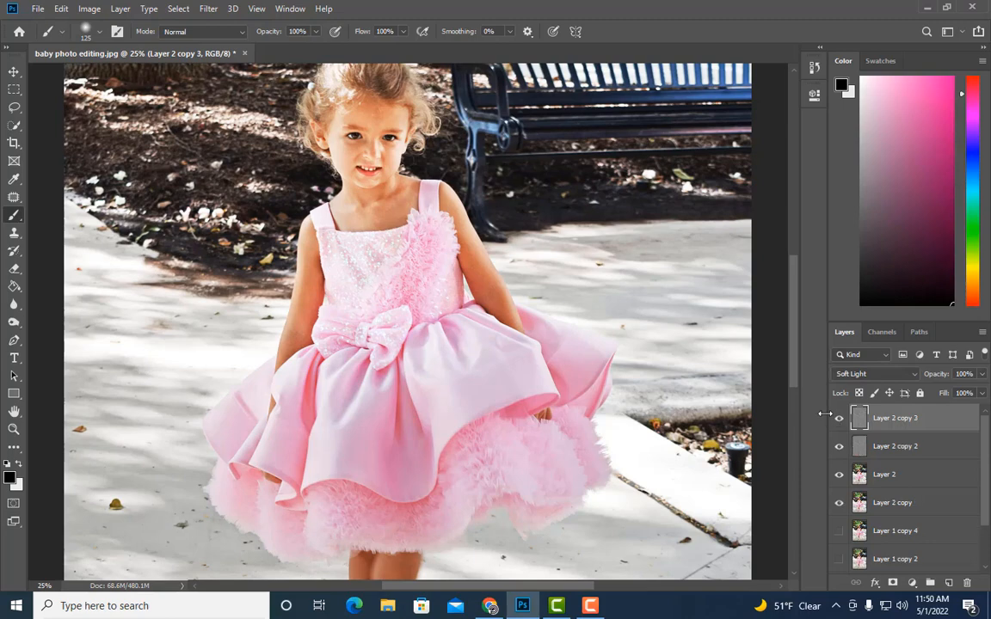
# Check the sharpening up close and merge both Soft Light high-pass layers with Layer 2.
pyautogui.scroll(1, 647, 410)
pyautogui.scroll(2, 648, 409)
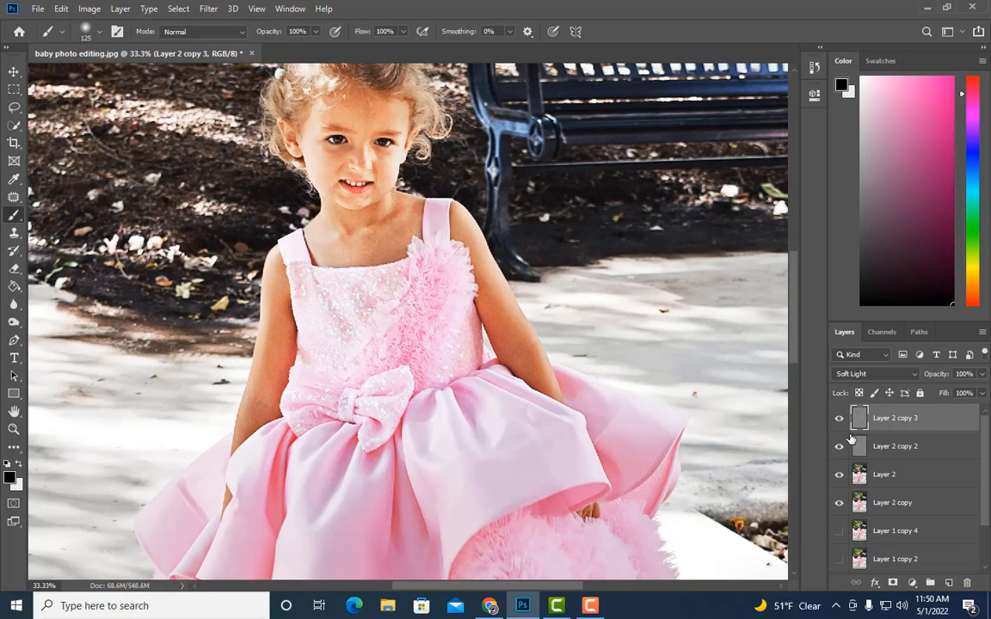
pyautogui.keyDown('shift'); pyautogui.click(903, 472); pyautogui.keyUp('shift')
pyautogui.rightClick(903, 472)
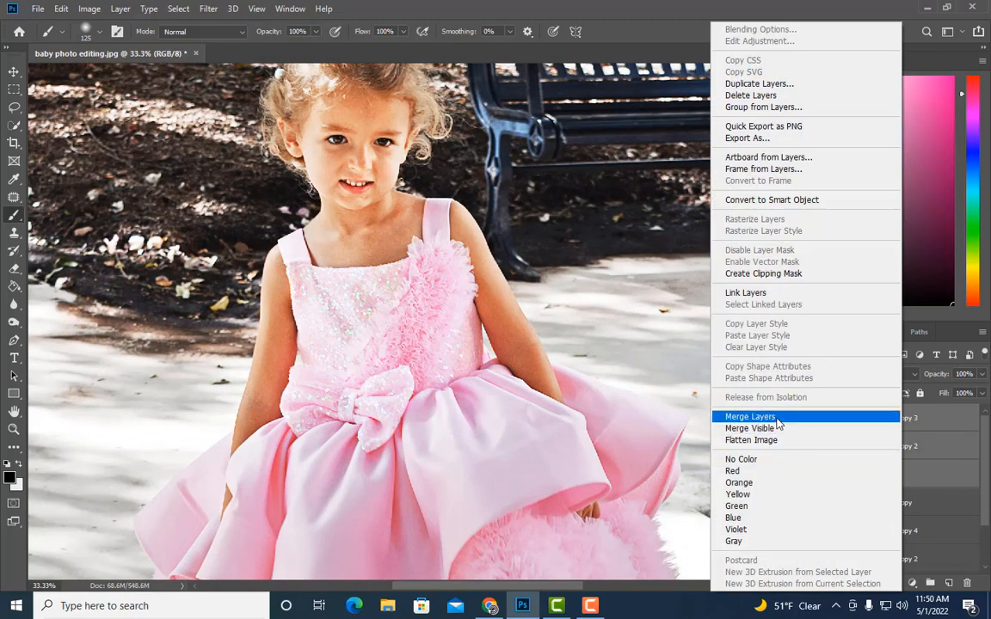
pyautogui.click(724, 412)
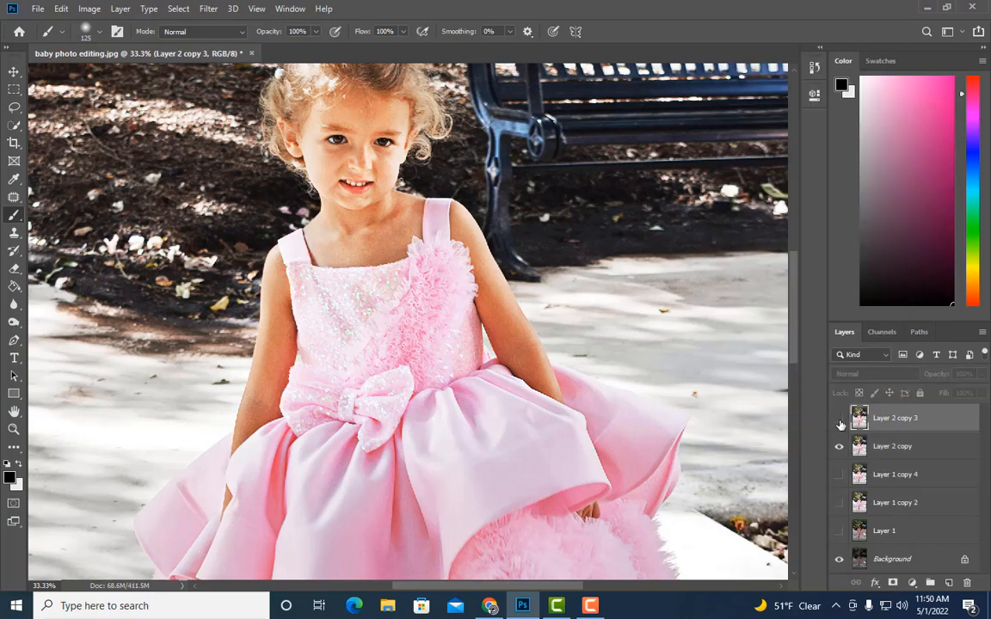
# Hide Layer 2 copy and compare the merged sharpened layer with the original Background.
pyautogui.click(838, 420)
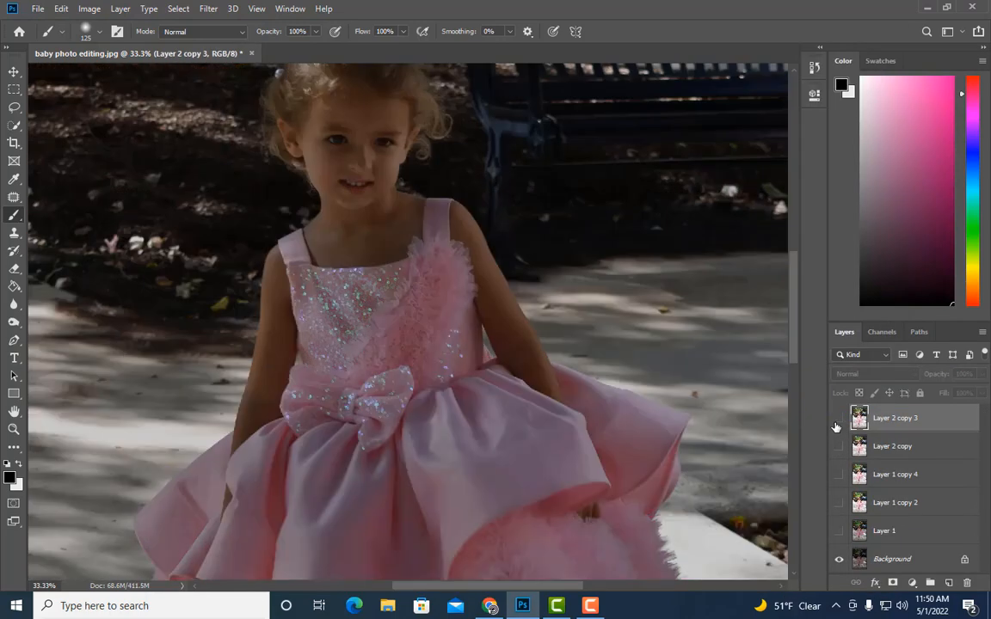
pyautogui.click(838, 420)
pyautogui.hotkey('ctrl', '-')
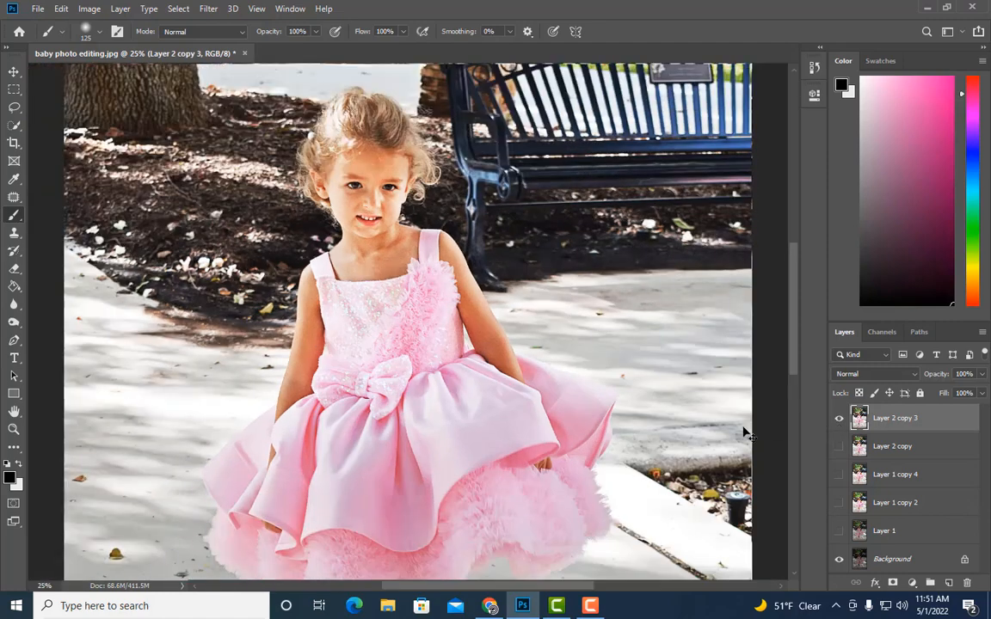
pyautogui.hotkey('ctrl', '-')
# Duplicate the merged sharpened layer on top of the layer stack.
pyautogui.hotkey('ctrl', '+')
pyautogui.hotkey('ctrl', '+')
pyautogui.hotkey('ctrl', 'j')
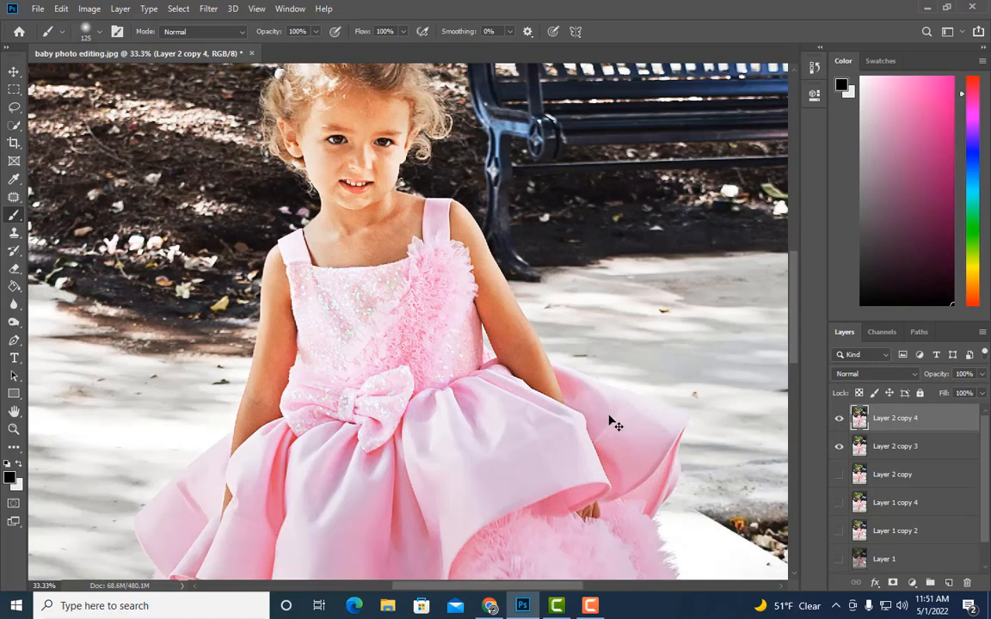
# Smooth the skin of the neck and shoulder with the Mixer Brush at a size of about 50 to 60 px.
pyautogui.scroll(3, 610, 420)
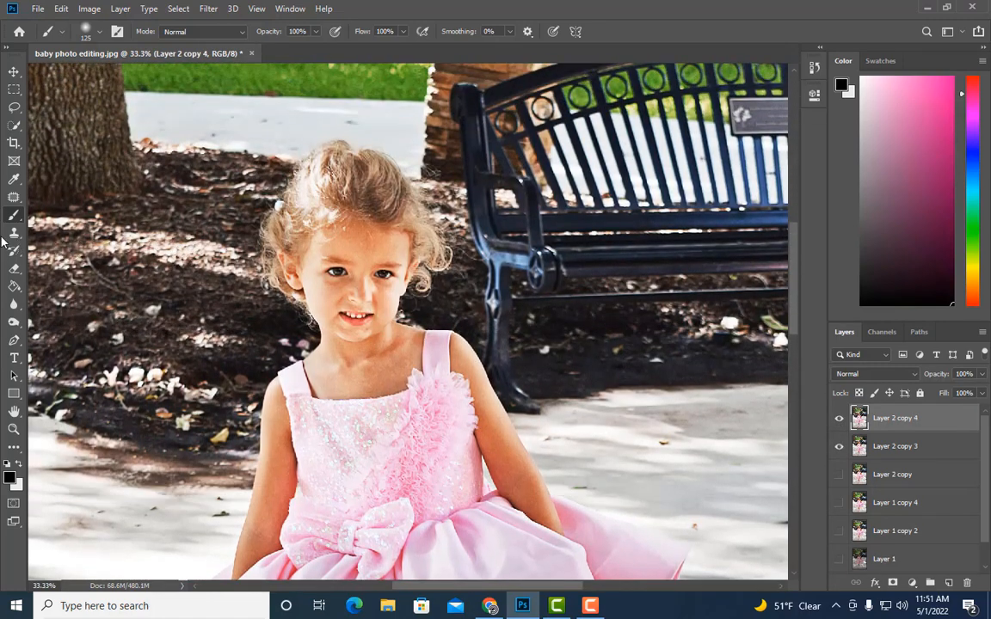
pyautogui.click(12, 220)
pyautogui.click(39, 234)
pyautogui.hotkey('ctrl', '+')
pyautogui.hotkey('ctrl', '+')
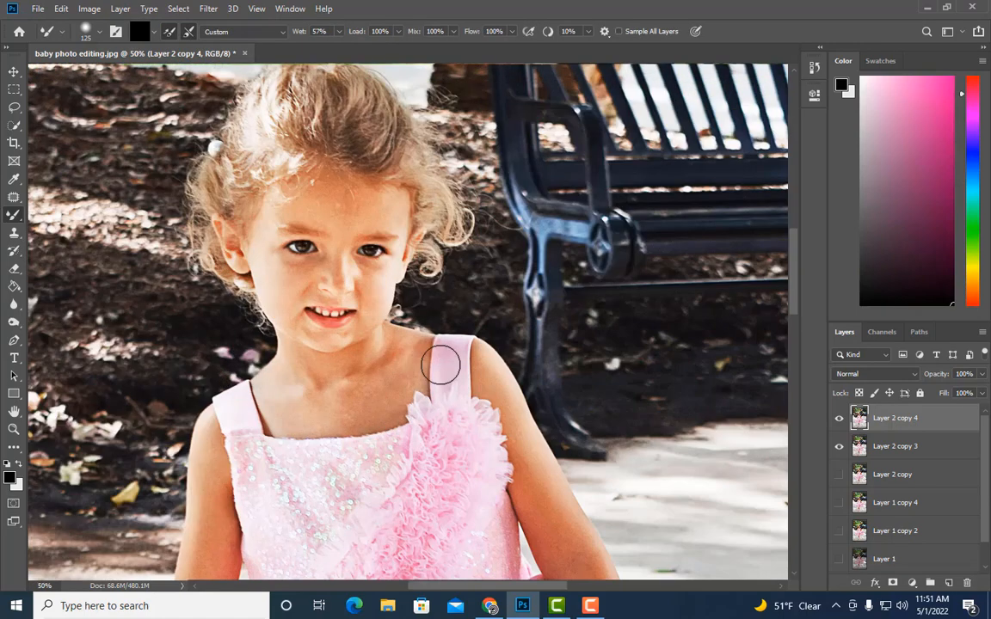
pyautogui.press('[')
pyautogui.press('[')
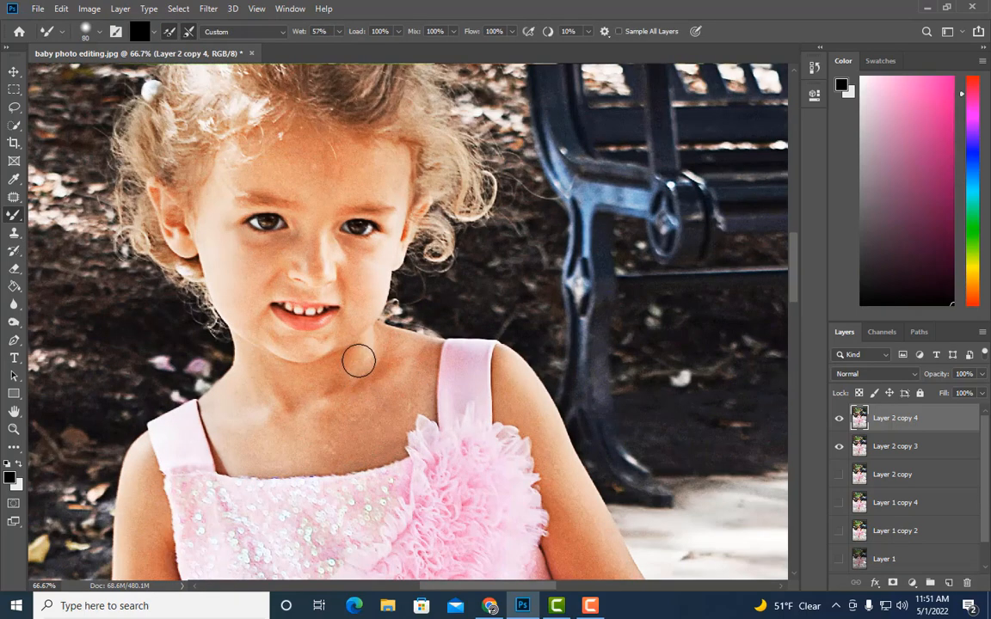
pyautogui.press('[')
pyautogui.press('[')
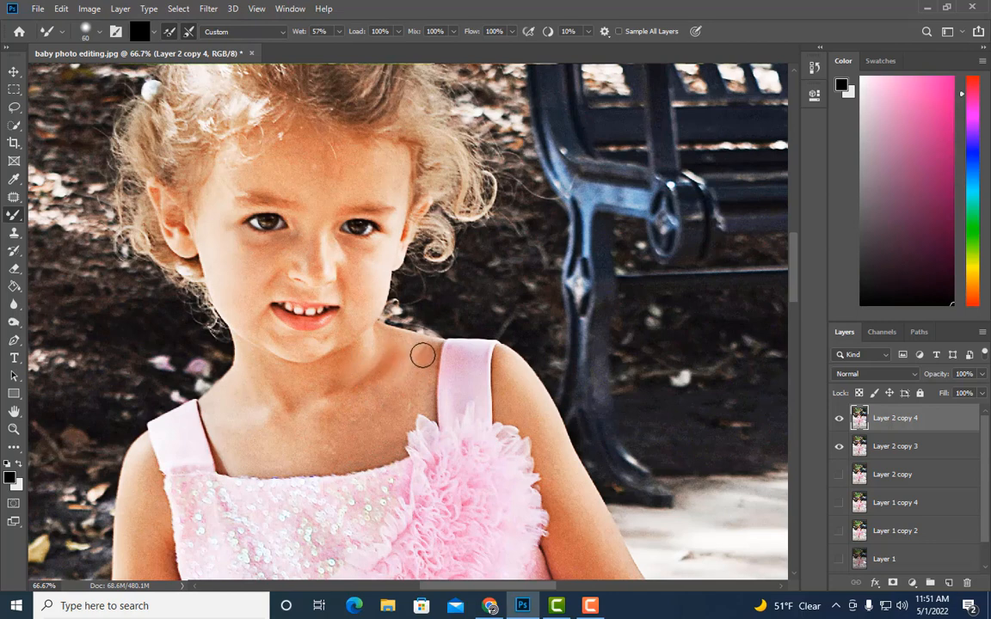
pyautogui.press(']')
pyautogui.press(']')
pyautogui.press('[')
pyautogui.press('[')
pyautogui.press(']')
pyautogui.press(']')
pyautogui.press(']')
pyautogui.press('[')
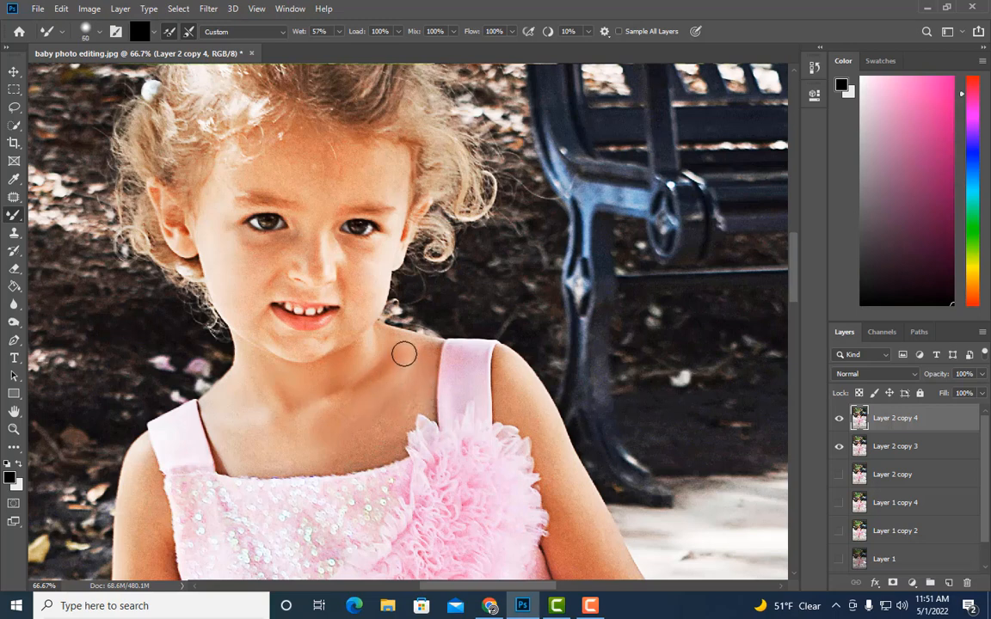
# Blend the chest skin above the dress neckline with the Mixer Brush at sizes up to about 80 px.
pyautogui.press(']')
pyautogui.press(']')
pyautogui.press('[')
pyautogui.press('[')
pyautogui.press(']')
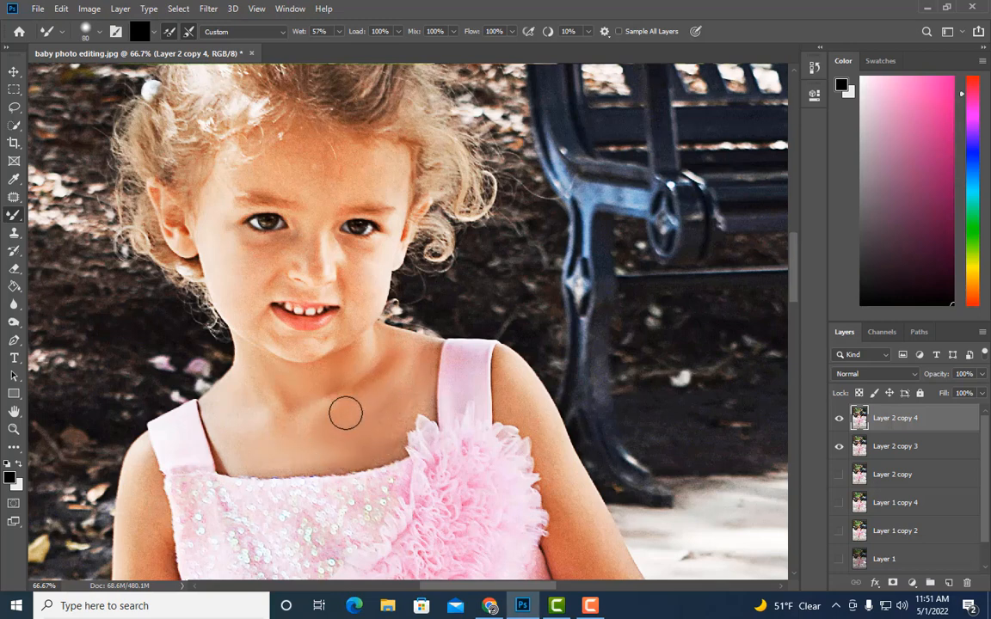
pyautogui.press('[')
# Smooth the girl's shoulder and upper arm on the bench side with the Mixer Brush, enlarging it to about 100 px.
pyautogui.scroll(-1, 521, 412)
pyautogui.press(']')
pyautogui.press(']')
pyautogui.press(']')
pyautogui.press(']')
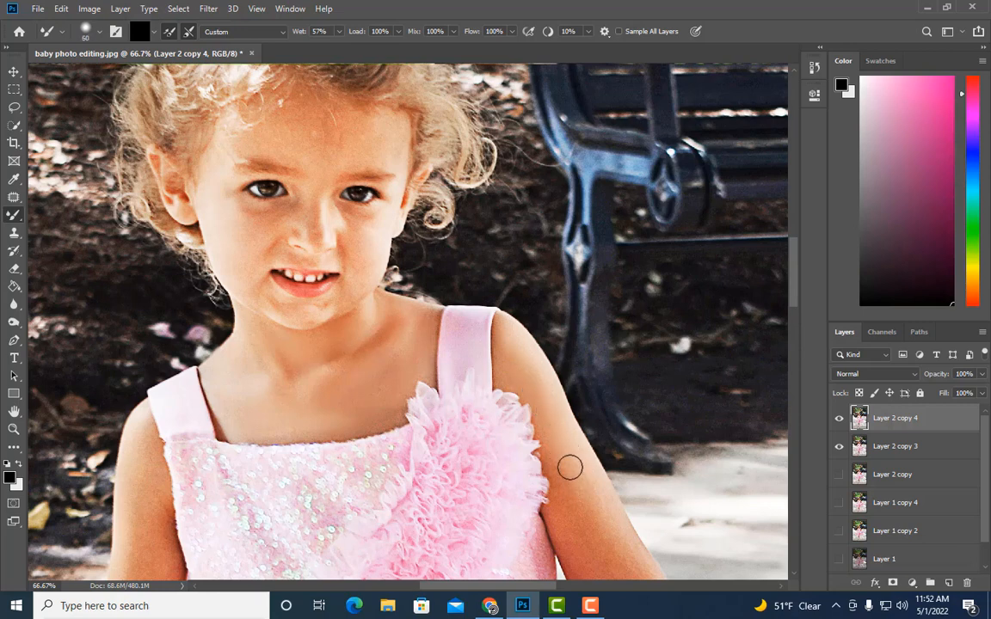
pyautogui.scroll(-1, 577, 463)
pyautogui.press(']')
pyautogui.press(']')
pyautogui.press(']')
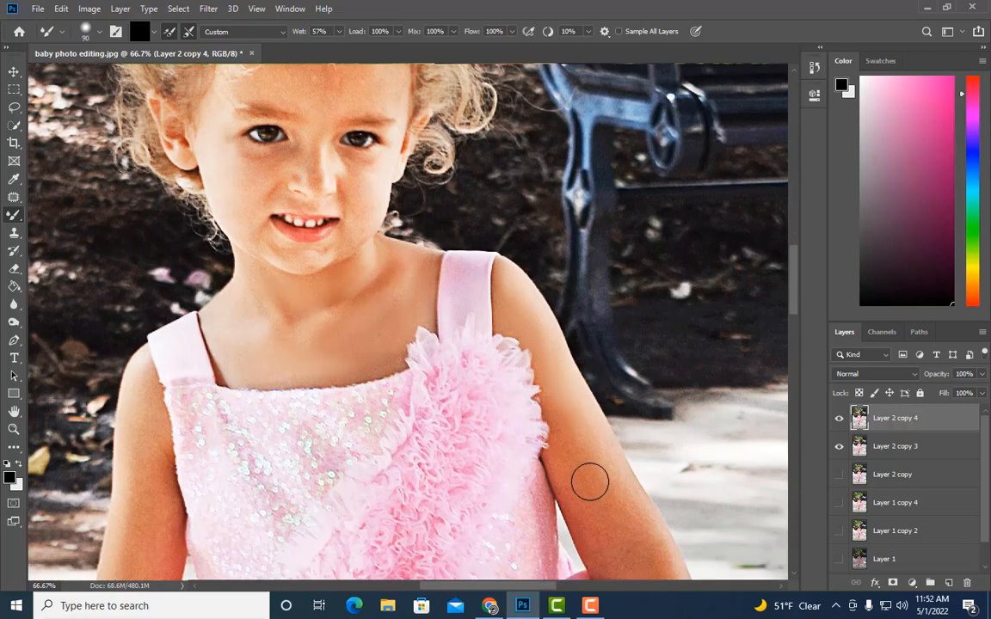
pyautogui.press(']')
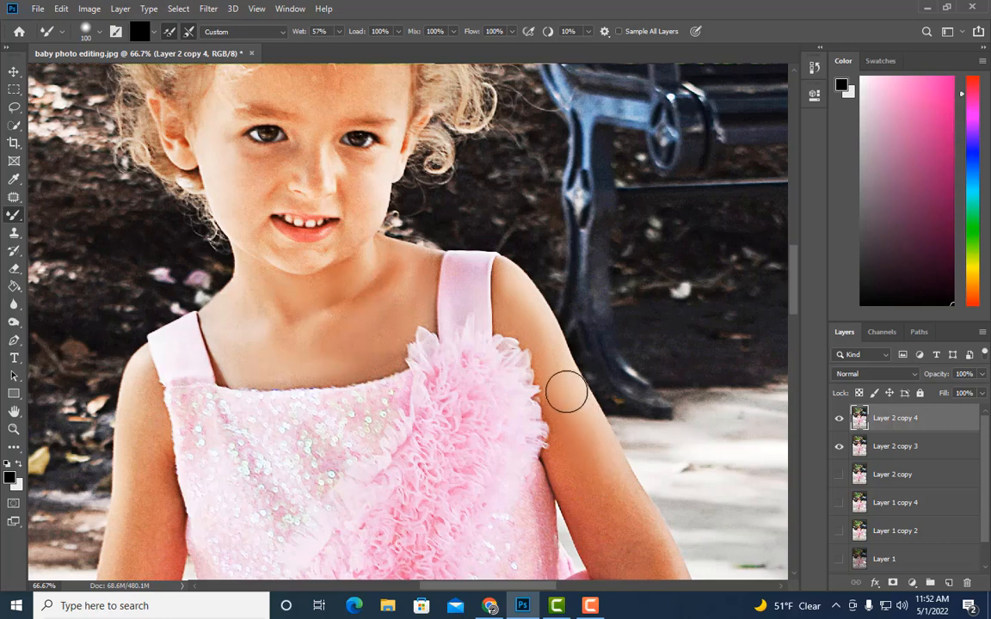
# Smooth the elbow and forearm on the bench side with the Mixer Brush, reducing it from 80 to about 50 px.
pyautogui.scroll(-1, 604, 487)
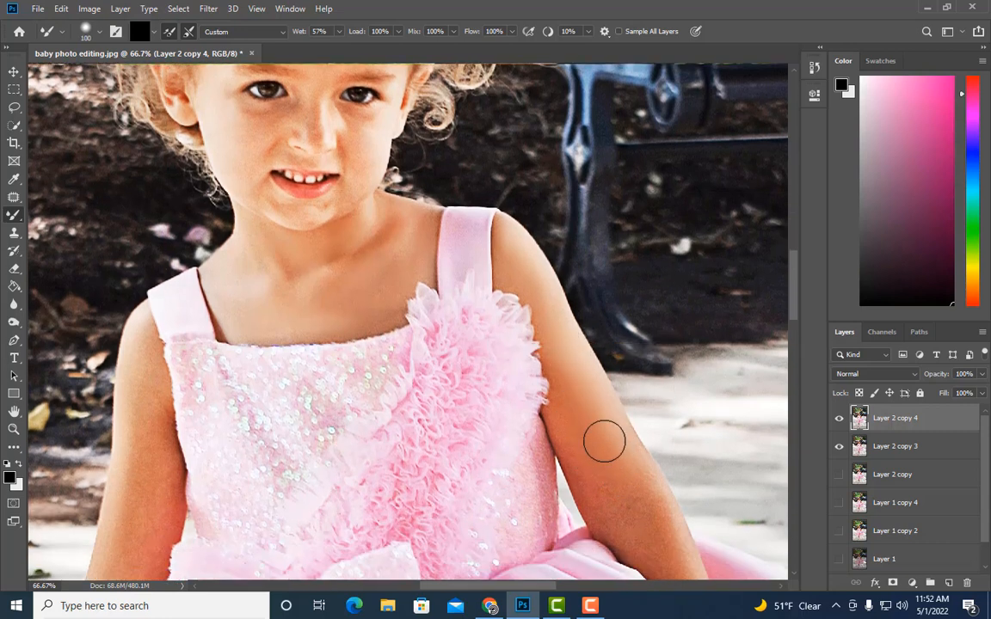
pyautogui.press('[')
pyautogui.press('[')
pyautogui.press('[')
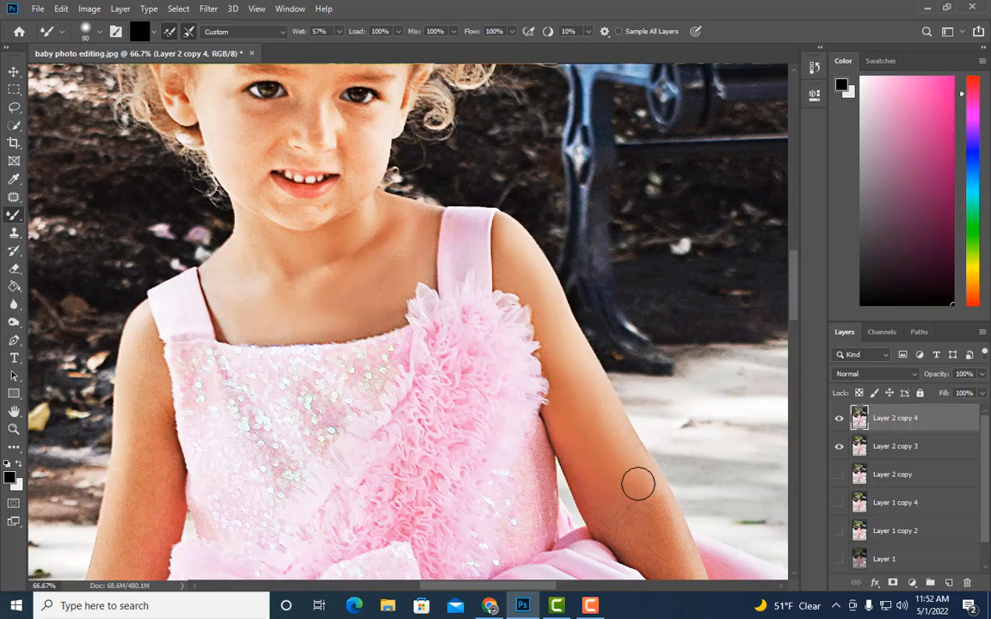
pyautogui.scroll(-1, 635, 481)
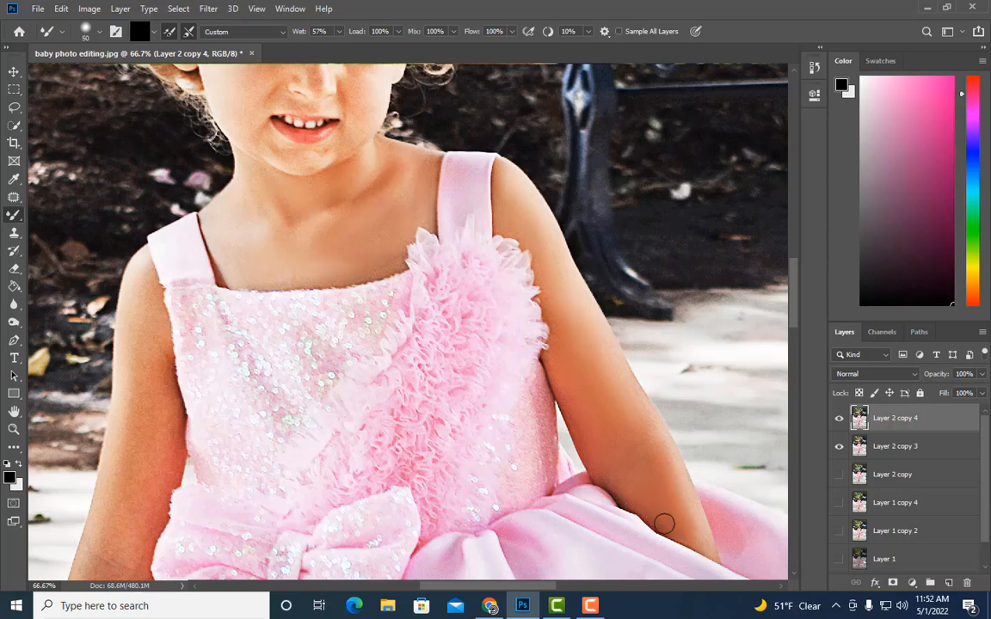
pyautogui.moveTo(687, 533)
pyautogui.mouseDown()
pyautogui.moveTo(637, 434)
pyautogui.moveTo(656, 460)
pyautogui.moveTo(649, 470)
pyautogui.moveTo(606, 452)
pyautogui.mouseUp()
# Smooth the upper part of the girl's other arm with the Mixer Brush at about 80 to 100 px.
pyautogui.moveTo(152, 361)
pyautogui.mouseDown()
pyautogui.moveTo(139, 267)
pyautogui.moveTo(141, 315)
pyautogui.mouseUp()
pyautogui.moveTo(147, 330)
pyautogui.mouseDown()
pyautogui.moveTo(147, 293)
pyautogui.moveTo(148, 365)
pyautogui.mouseUp()
pyautogui.scroll(-2, 155, 358)
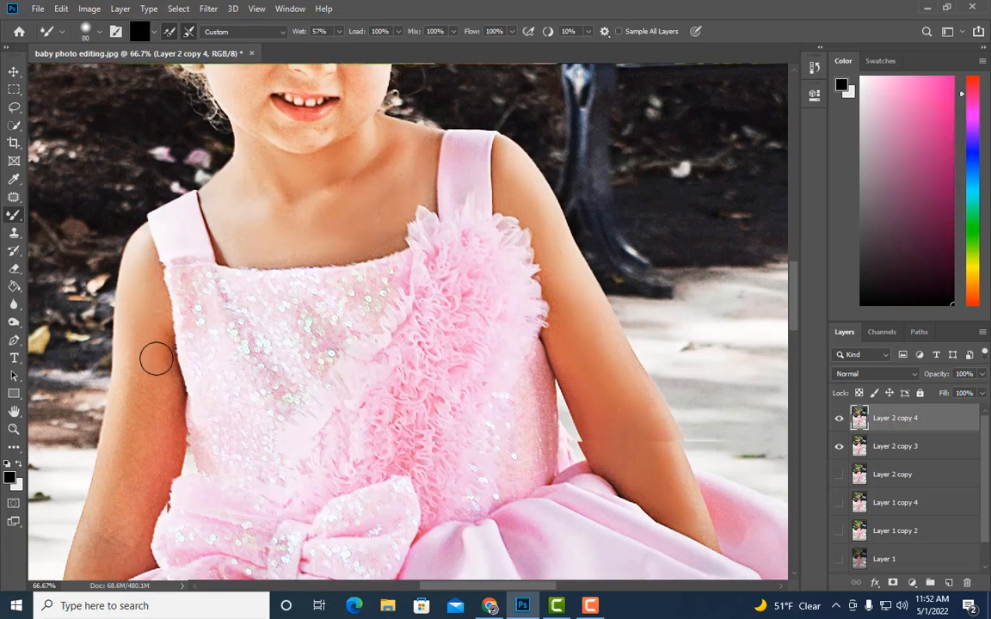
pyautogui.press(']')
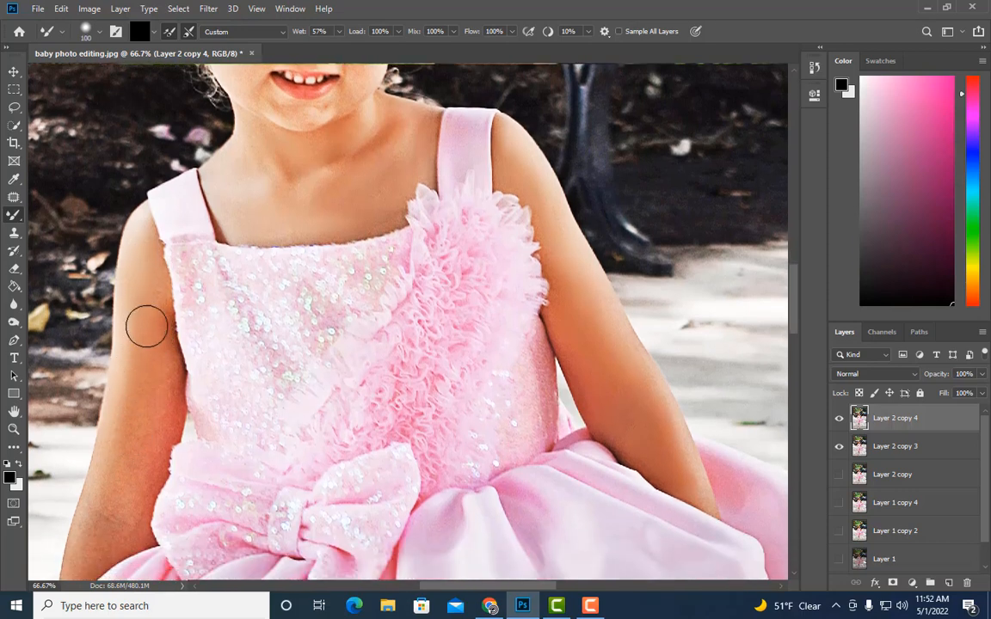
pyautogui.press('[')
pyautogui.press('[')
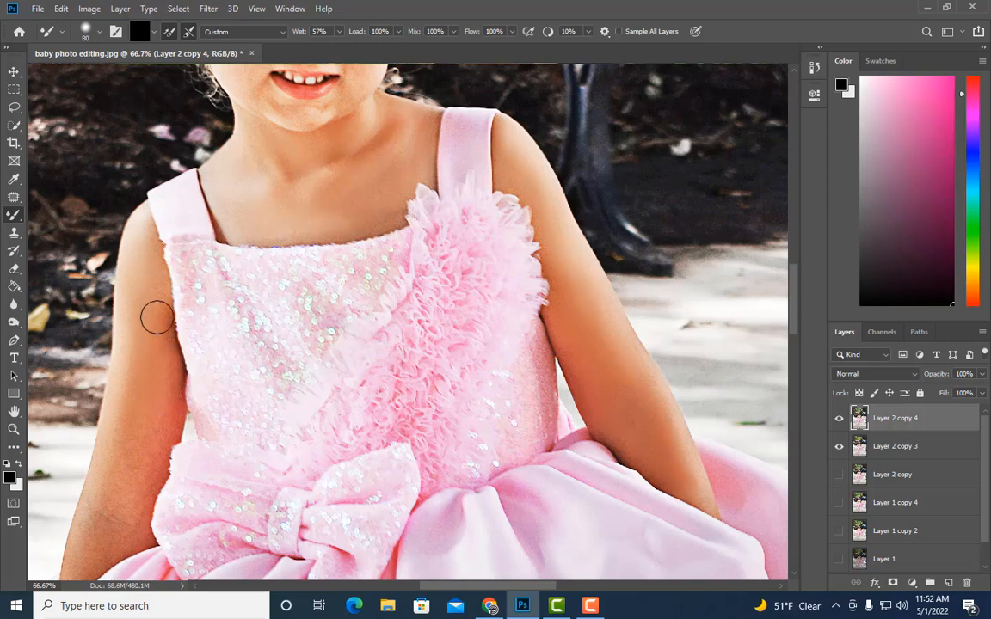
pyautogui.press(']')
pyautogui.press(']')
pyautogui.scroll(-2, 146, 404)
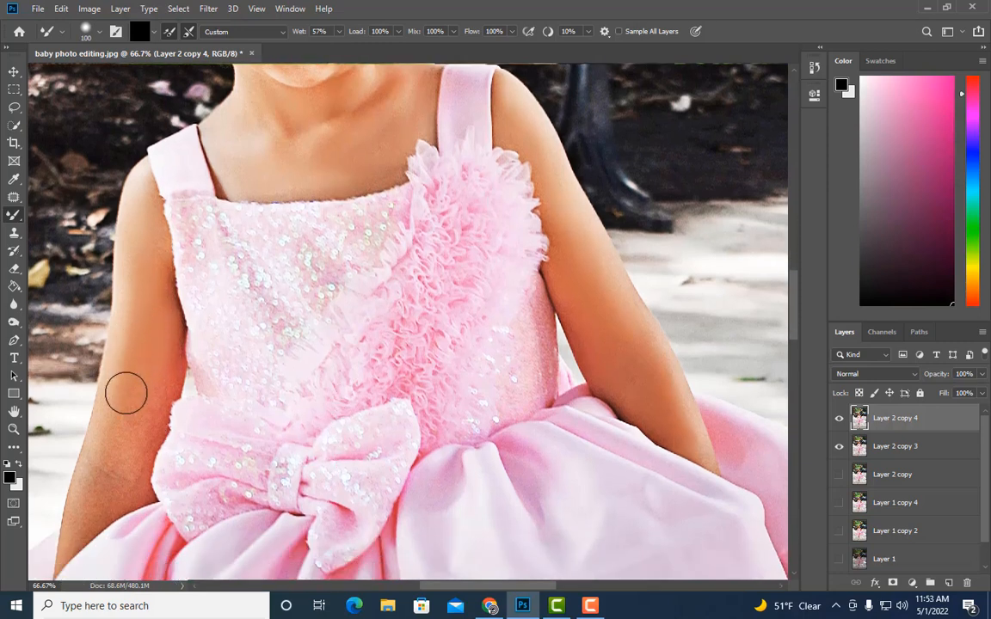
pyautogui.press('[')
pyautogui.moveTo(147, 392)
pyautogui.mouseDown()
pyautogui.moveTo(156, 276)
pyautogui.moveTo(163, 375)
pyautogui.moveTo(159, 282)
pyautogui.moveTo(153, 349)
pyautogui.moveTo(168, 311)
pyautogui.moveTo(138, 376)
pyautogui.moveTo(133, 418)
pyautogui.moveTo(149, 343)
pyautogui.moveTo(134, 399)
pyautogui.moveTo(112, 399)
pyautogui.moveTo(105, 420)
pyautogui.moveTo(103, 388)
pyautogui.moveTo(91, 415)
pyautogui.moveTo(139, 424)
pyautogui.moveTo(154, 374)
pyautogui.mouseUp()
# Blend the elbow and forearm beside the dress bow with the Mixer Brush, reducing it from 90 to about 20 px.
pyautogui.scroll(-2, 154, 344)
pyautogui.press('[')
pyautogui.press('[')
pyautogui.press('[')
pyautogui.press(']')
pyautogui.press(']')
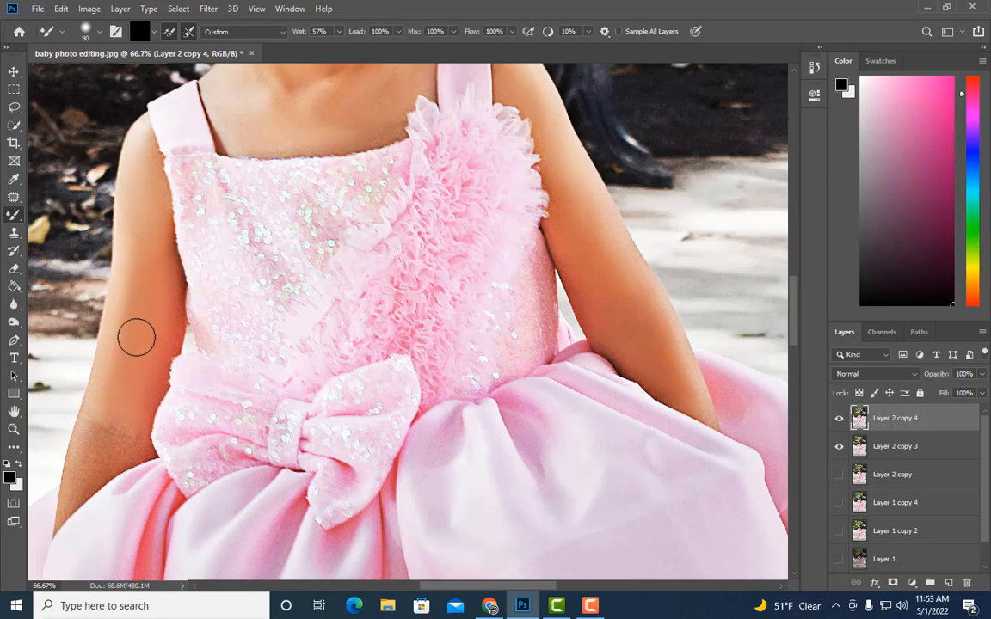
pyautogui.scroll(-2, 129, 353)
pyautogui.press('[')
pyautogui.press('[')
pyautogui.press('[')
pyautogui.press('[')
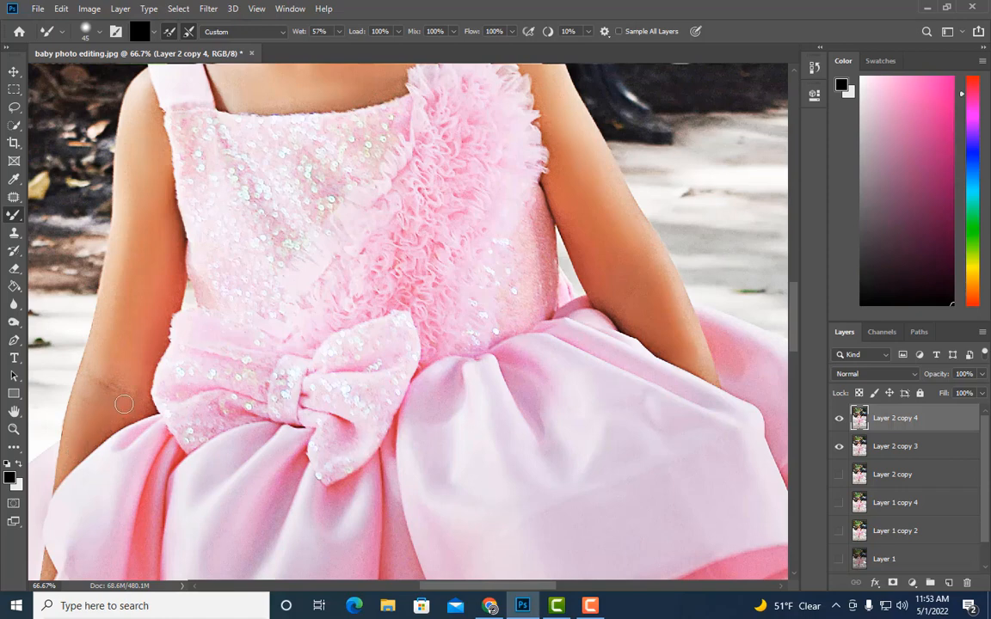
pyautogui.scroll(-2, 170, 450)
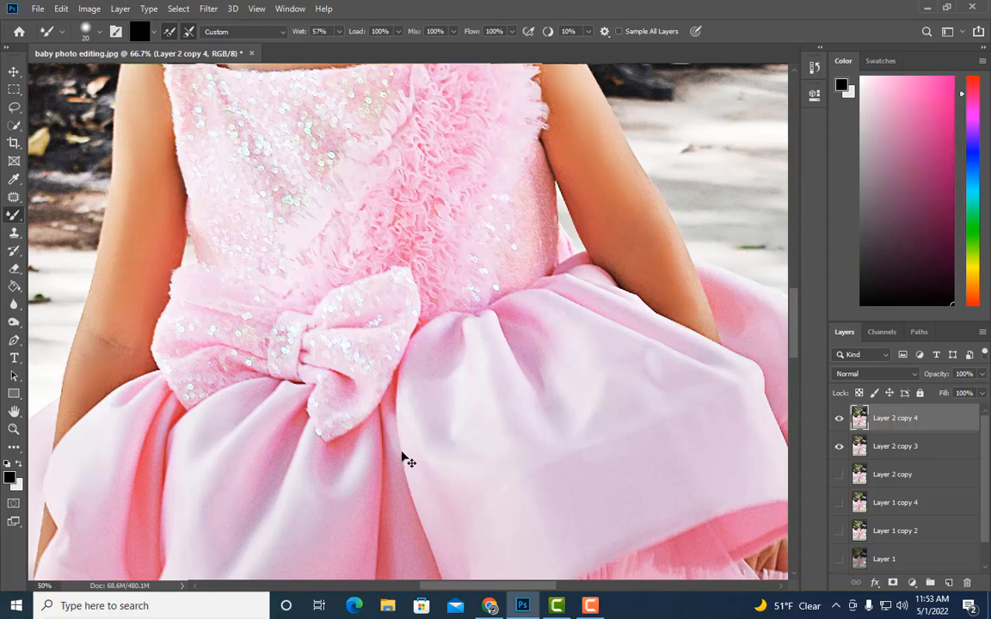
# Smooth the forehead and temple skin with the Mixer Brush at about 45 to 50 px.
pyautogui.hotkey('ctrl', '-')
pyautogui.hotkey('ctrl', '-')
pyautogui.scroll(5, 468, 387)
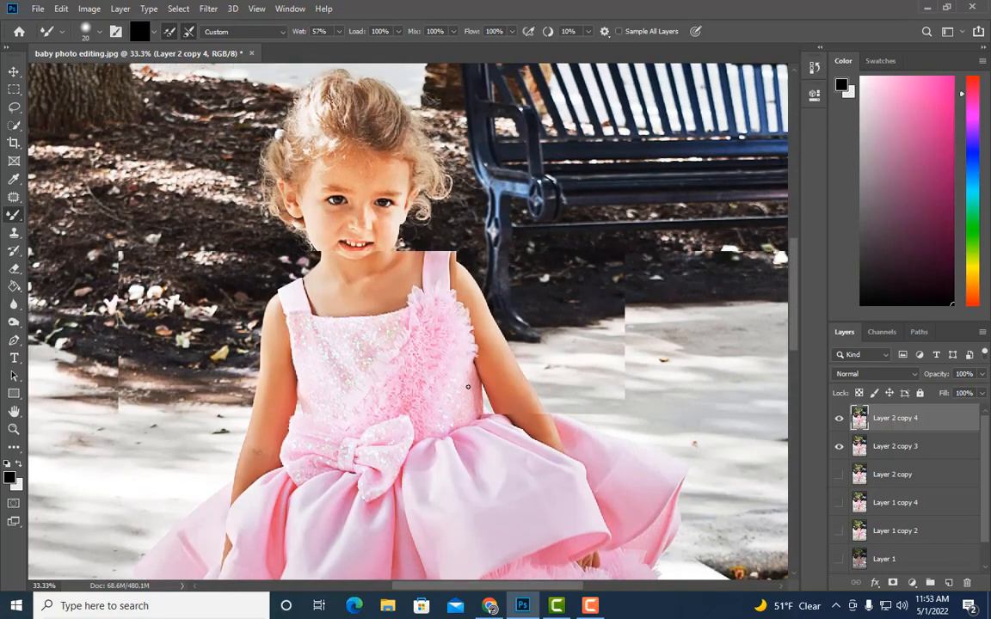
pyautogui.scroll(5, 468, 387)
pyautogui.hotkey('ctrl', '+')
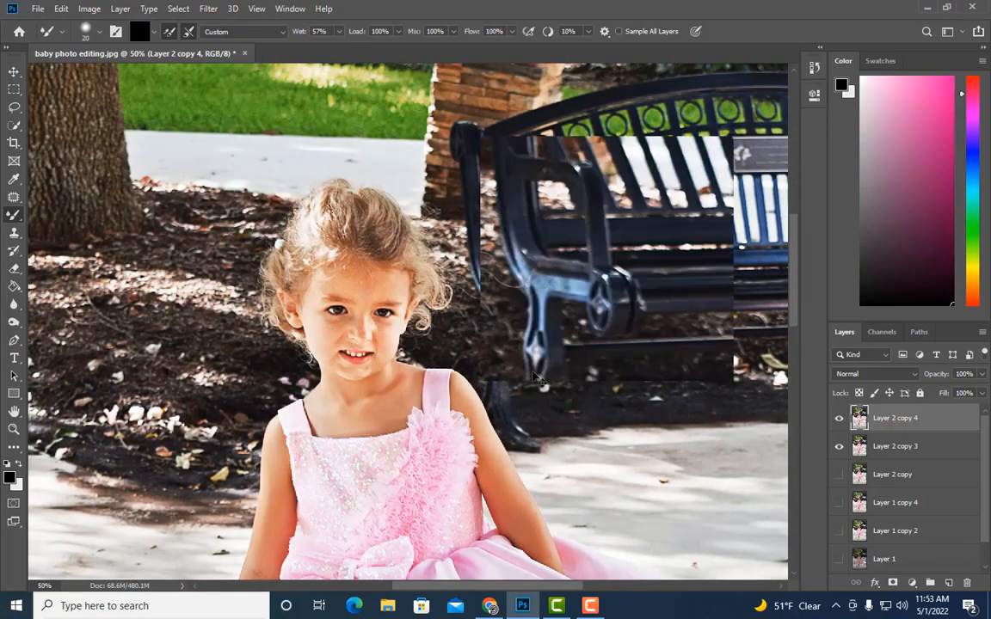
pyautogui.hotkey('ctrl', '+')
pyautogui.hotkey('ctrl', '+')
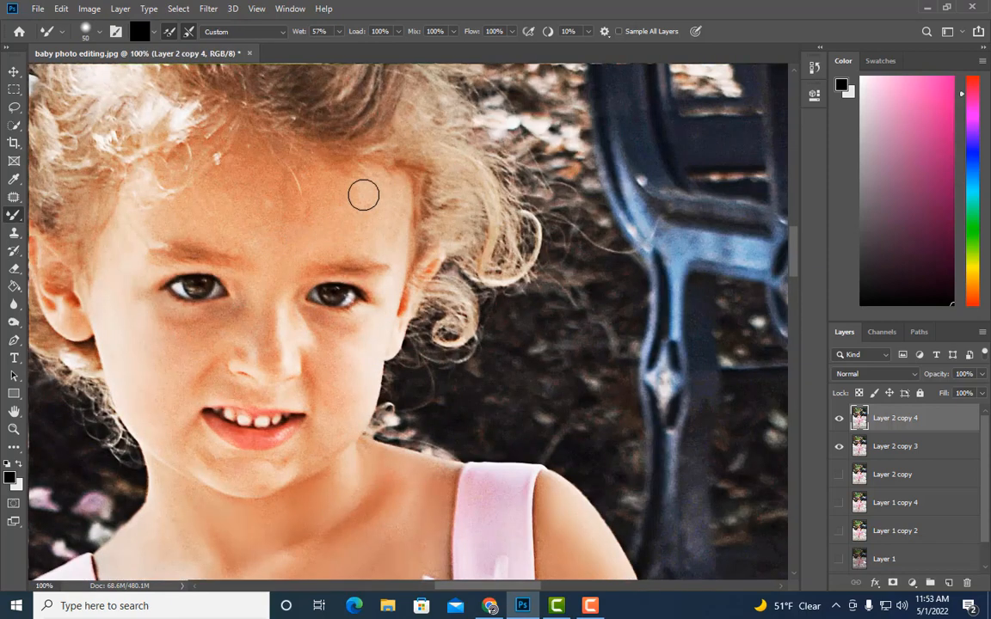
pyautogui.press(']')
pyautogui.press(']')
pyautogui.press(']')
pyautogui.press(']')
pyautogui.press('[')
pyautogui.press('[')
pyautogui.press('[')
pyautogui.press('[')
pyautogui.press('[')
pyautogui.press(']')
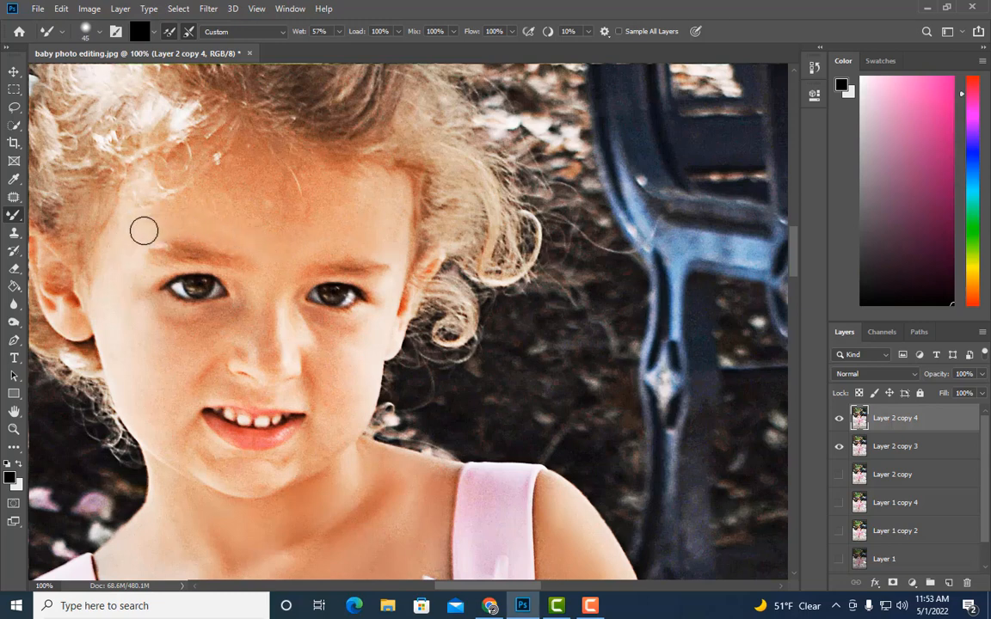
pyautogui.press(']')
pyautogui.press(']')
# Smooth the skin under the eyes and over the cheek and nose, starting with a Mixer Brush of about 25 px.
pyautogui.press('[')
pyautogui.press('[')
pyautogui.press('[')
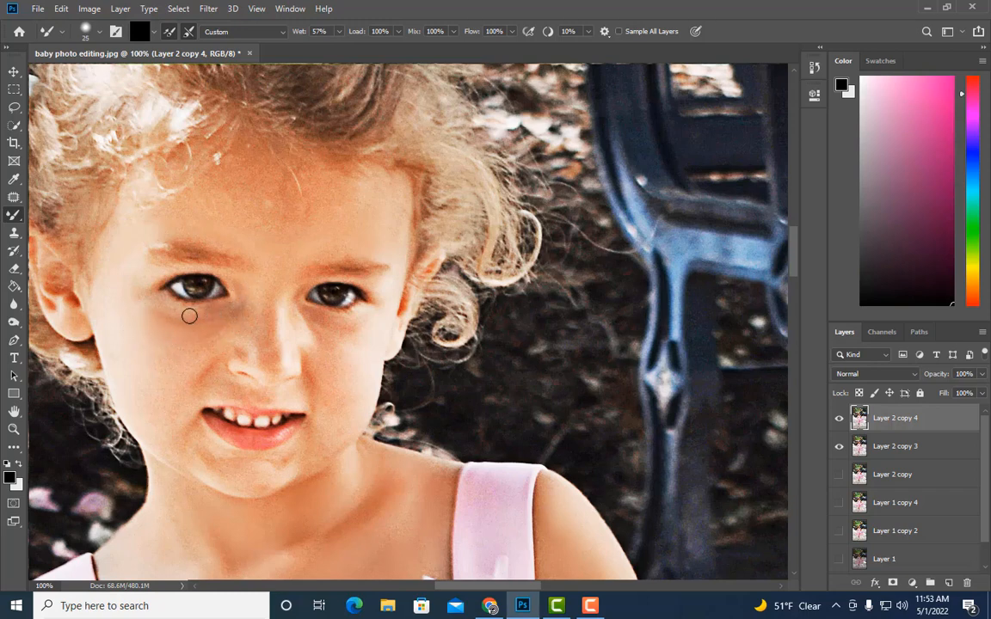
pyautogui.press(']')
pyautogui.press(']')
pyautogui.press(']')
pyautogui.press(']')
pyautogui.press('[')
pyautogui.press('[')
pyautogui.press('[')
pyautogui.press(']')
pyautogui.press(']')
# Blend the skin around the mouth and chin with the Mixer Brush at about 35 to 40 px.
pyautogui.scroll(-3, 404, 188)
pyautogui.press('[')
pyautogui.press('[')
pyautogui.press('[')
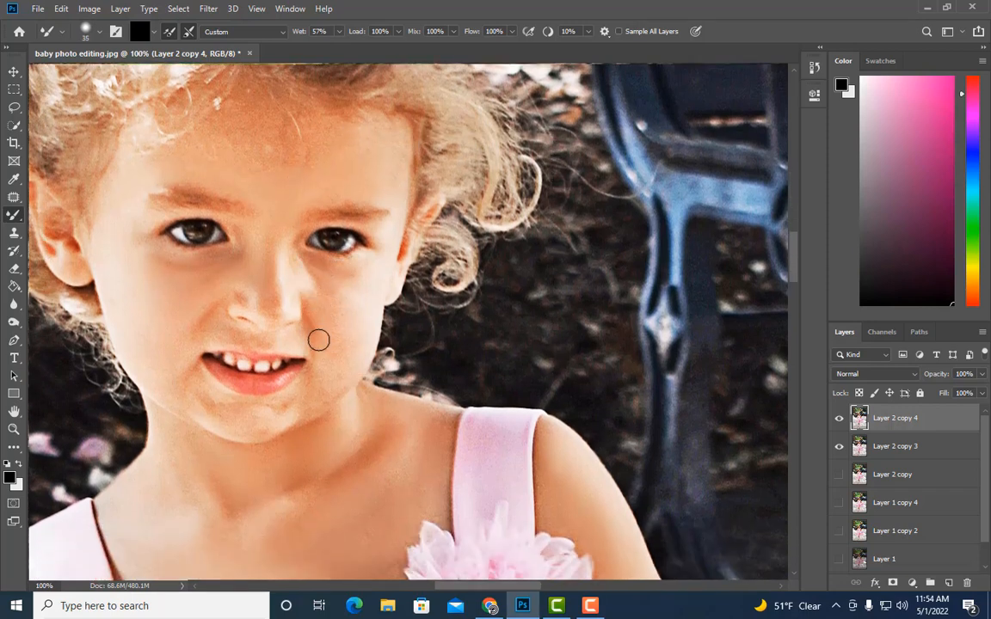
pyautogui.press(']')
pyautogui.press(']')
pyautogui.press('[')
pyautogui.press('[')
pyautogui.press(']')
pyautogui.press(']')
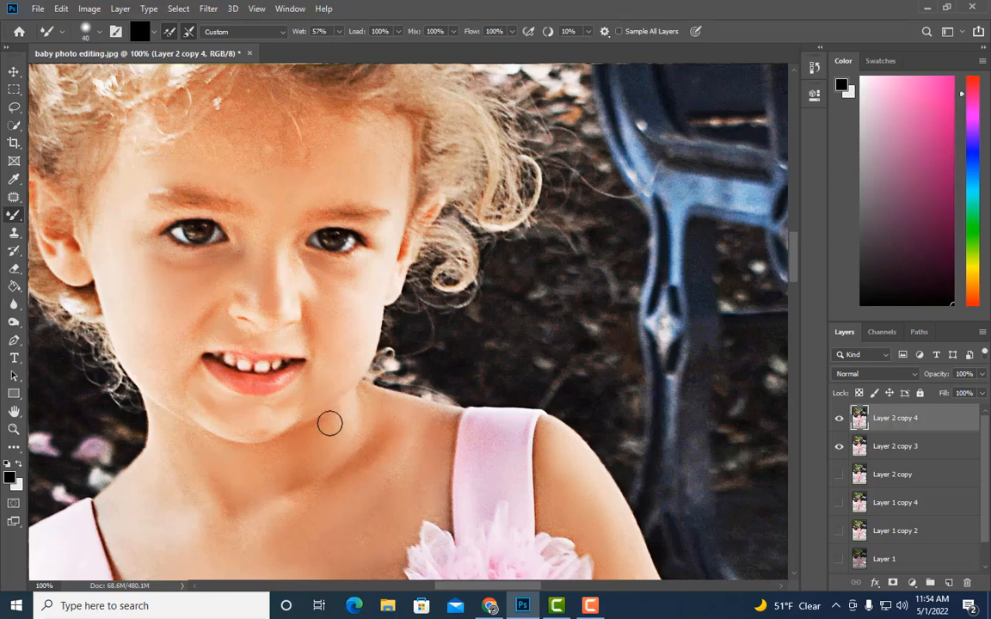
# Smooth the jawline, the neck below it and the cheek on the bench side with the Mixer Brush at about 50 px.
pyautogui.press(']')
pyautogui.press(']')
pyautogui.press(']')
pyautogui.press('[')
pyautogui.press('[')
pyautogui.press(']')
pyautogui.press(']')
pyautogui.press(']')
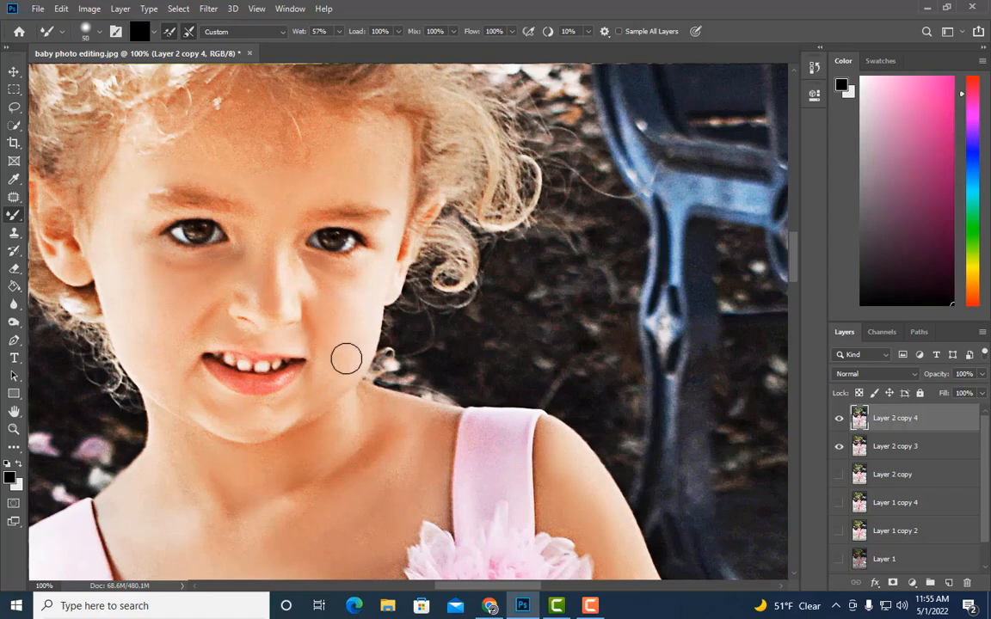
# Lower the opacity of Layer 2 copy 4 to 65% and compare the photo with and without the skin smoothing.
pyautogui.scroll(2, 309, 370)
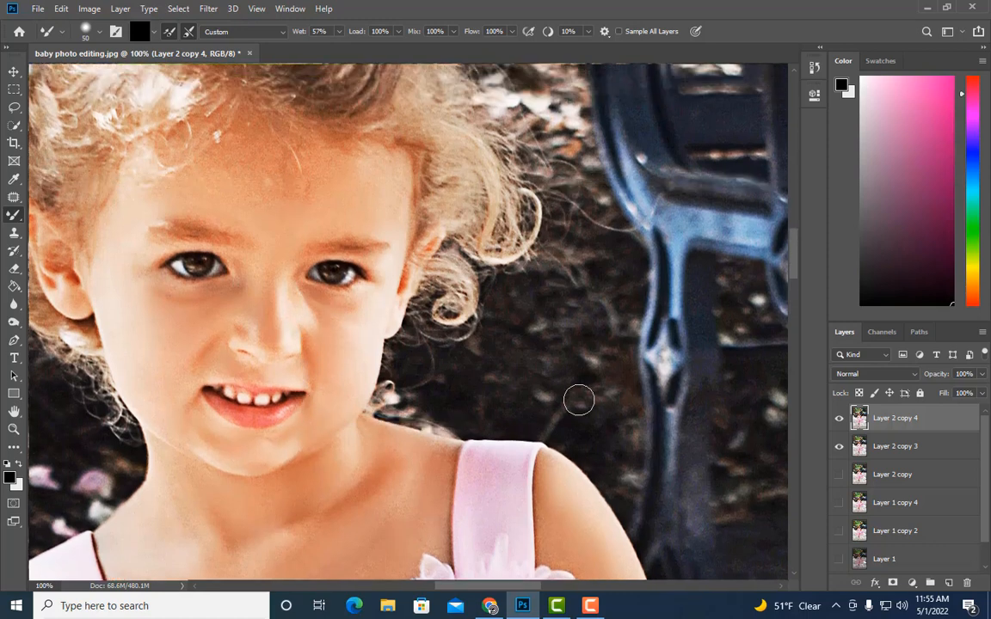
pyautogui.click(980, 375)
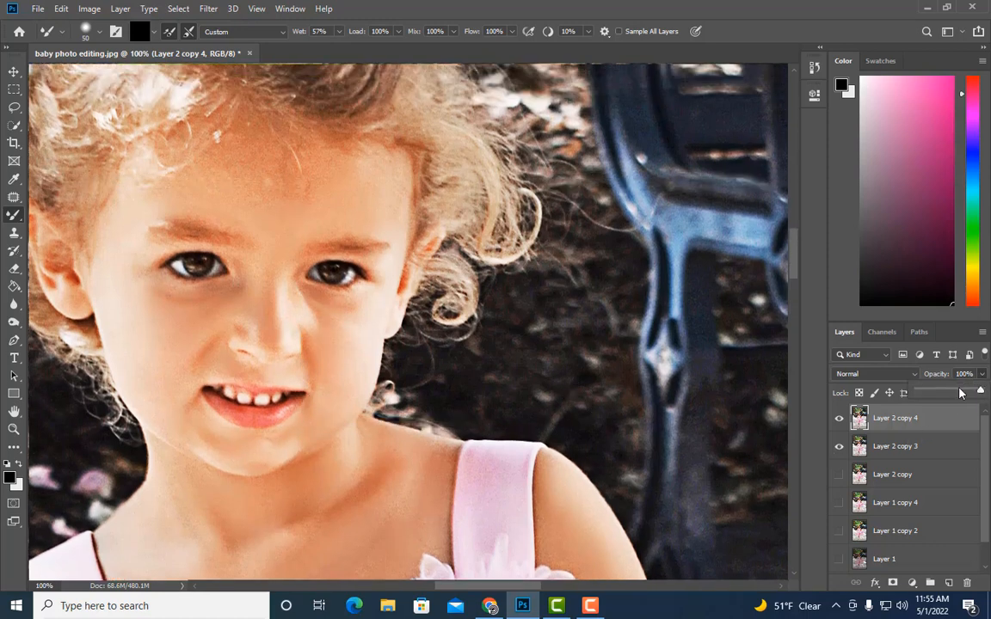
pyautogui.click(960, 393)
pyautogui.click(842, 426)
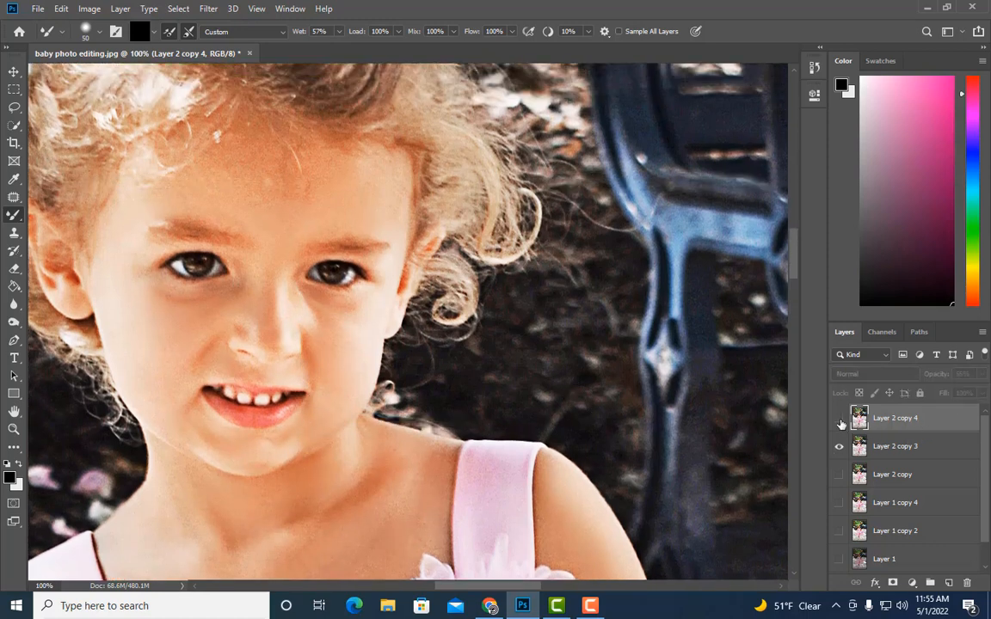
pyautogui.hotkey('ctrl', '-')
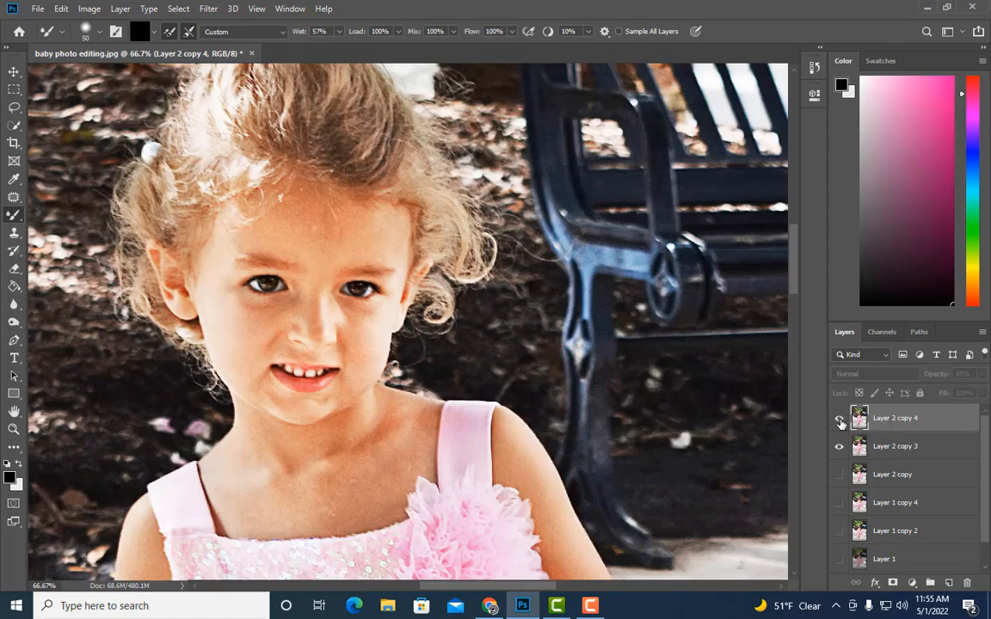
pyautogui.hotkey('ctrl', '-')
pyautogui.hotkey('ctrl', '-')
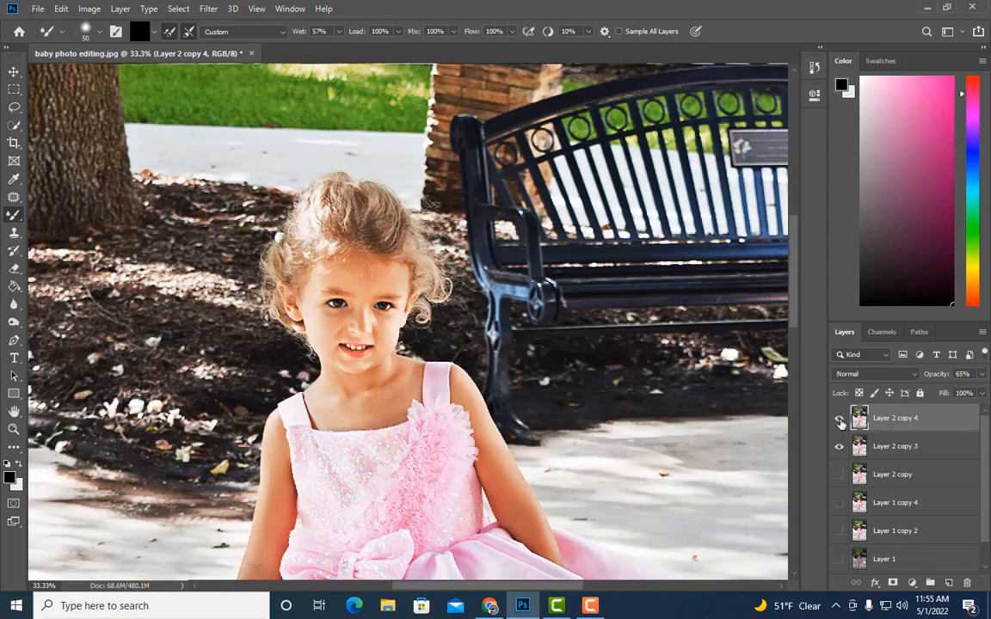
# Merge Layer 2 copy 4 with Layer 2 copy 3.
pyautogui.keyDown('ctrl'); pyautogui.click(901, 441); pyautogui.keyUp('ctrl')
pyautogui.rightClick(899, 442)
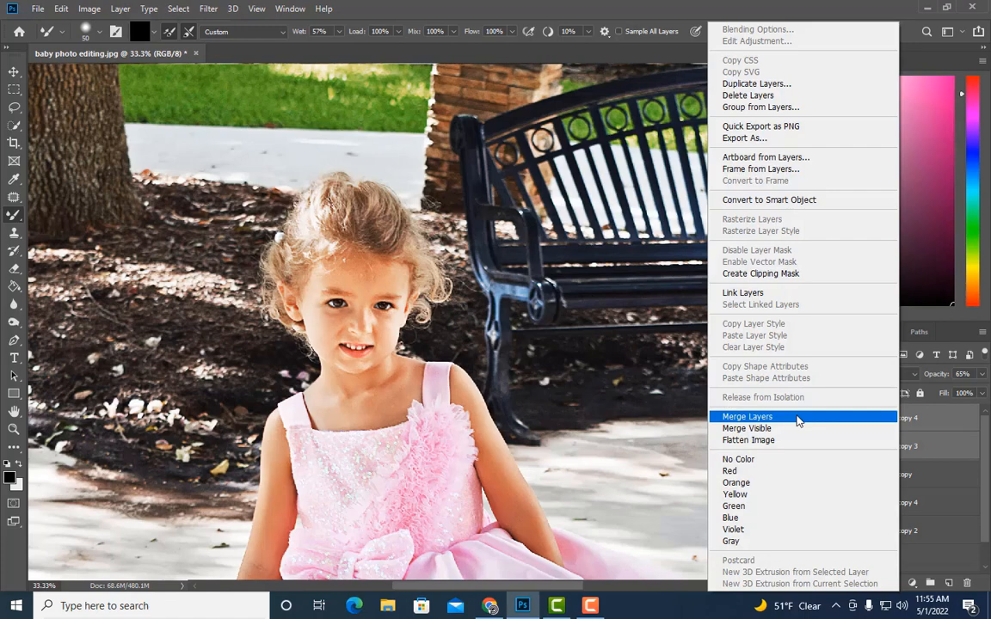
pyautogui.click(798, 421)
# Compare the merged retouched layer with the original Background across the whole photo.
pyautogui.hotkey('ctrl', '-')
pyautogui.click(838, 418)
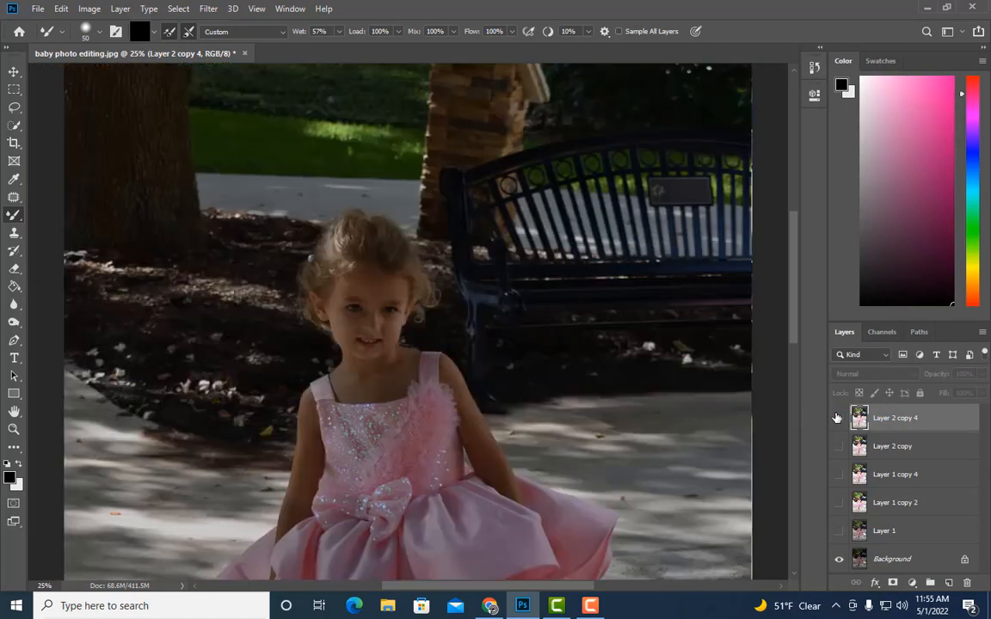
pyautogui.hotkey('ctrl', '-')
pyautogui.hotkey('ctrl', '-')
pyautogui.click(839, 418)
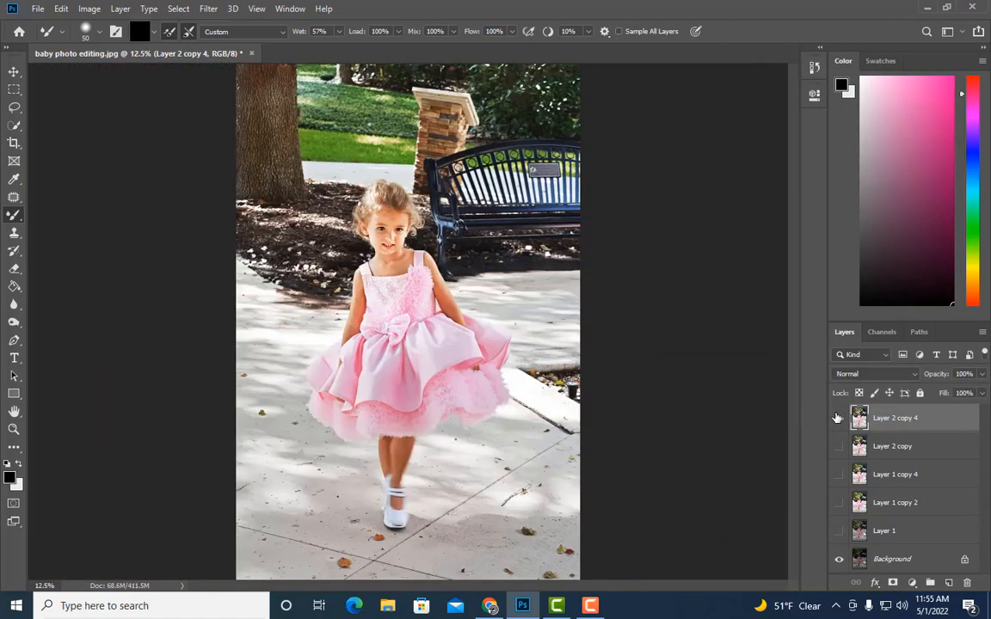
# Hide and show Layer 2 copy 4 repeatedly to check the full-length before and after, leaving the retouched layer visible.
pyautogui.hotkey('ctrl', '-')
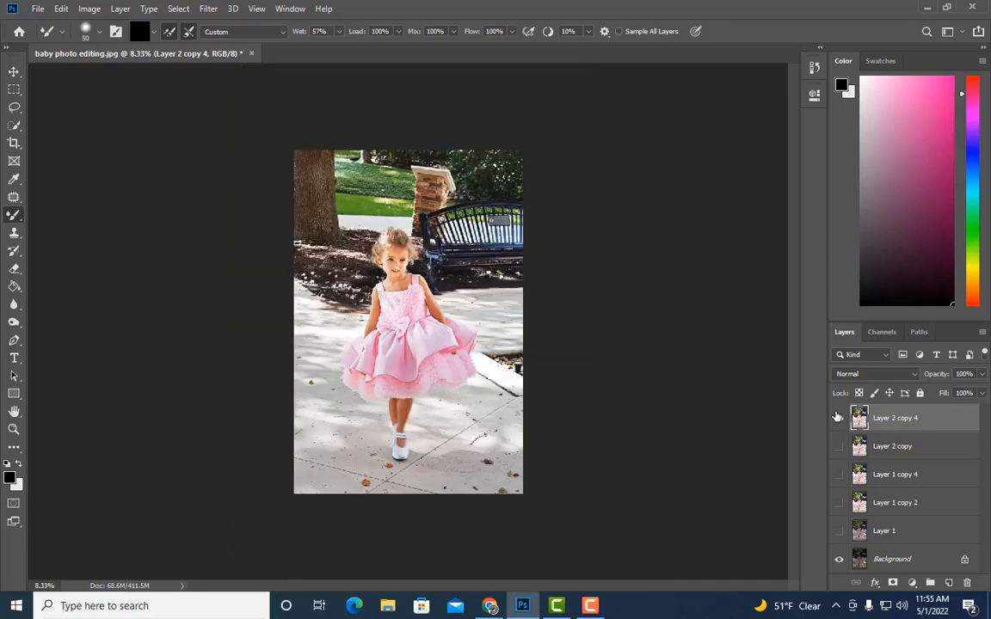
pyautogui.hotkey('ctrl', '+')
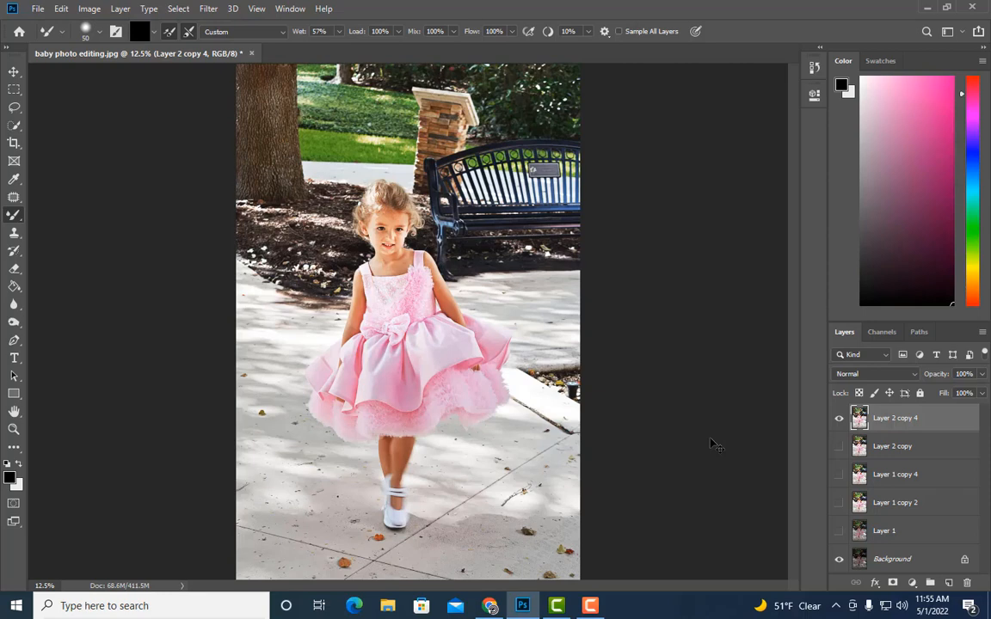
pyautogui.click(840, 420)
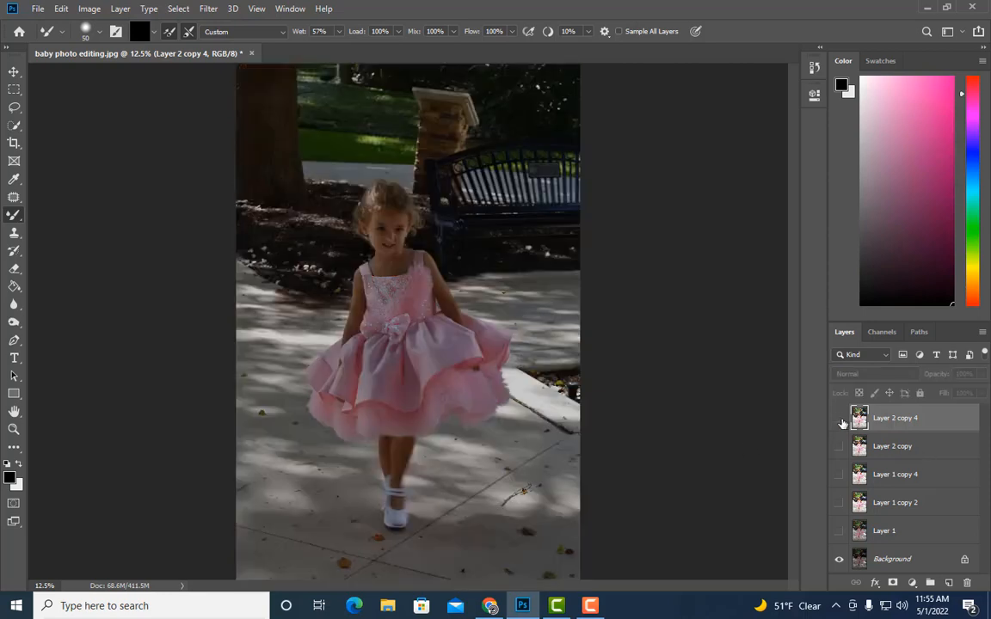
pyautogui.click(840, 420)
pyautogui.click(840, 419)
pyautogui.click(840, 419)
pyautogui.hotkey('ctrl', '-')
pyautogui.click(840, 420)
pyautogui.click(841, 419)
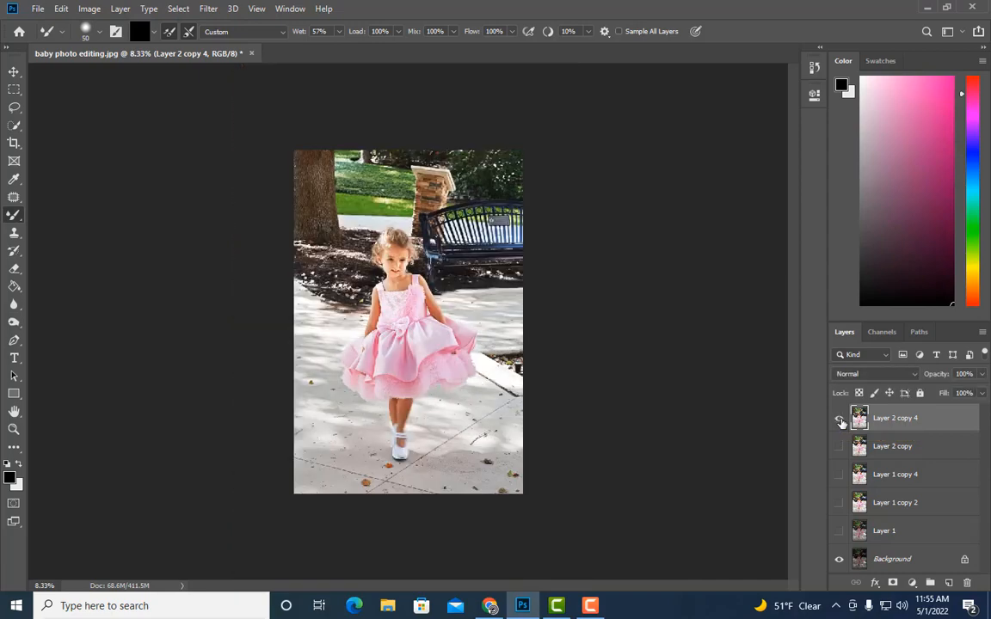
# Compare the girl's face and dress up close with and without Layer 2 copy 4, and inspect the final retouched photo.
pyautogui.hotkey('ctrl', '+')
pyautogui.hotkey('ctrl', '+')
pyautogui.hotkey('ctrl', '+')
pyautogui.click(840, 419)
pyautogui.click(840, 419)
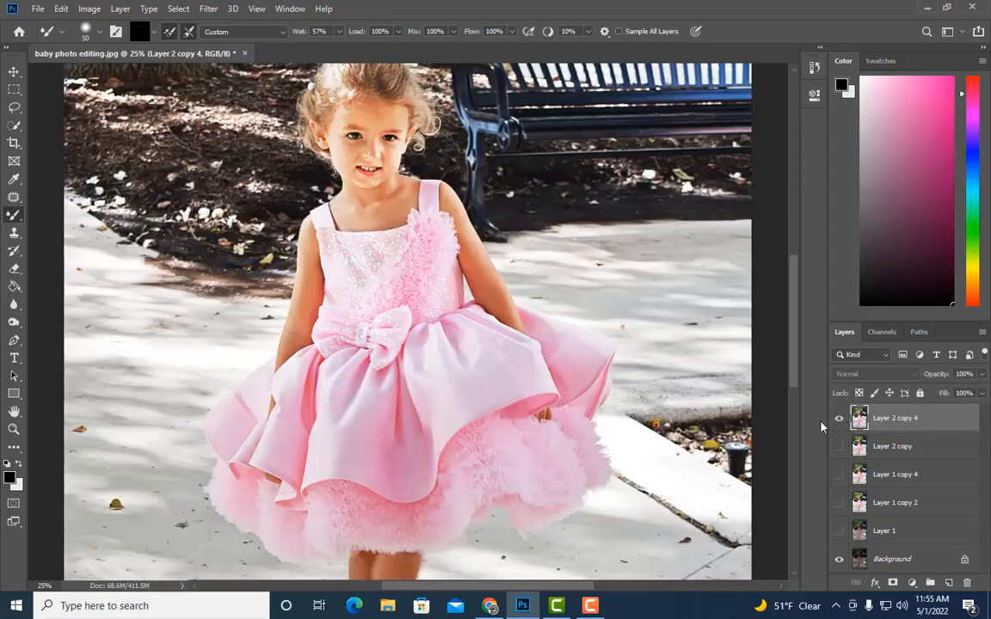
pyautogui.scroll(3, 596, 447)
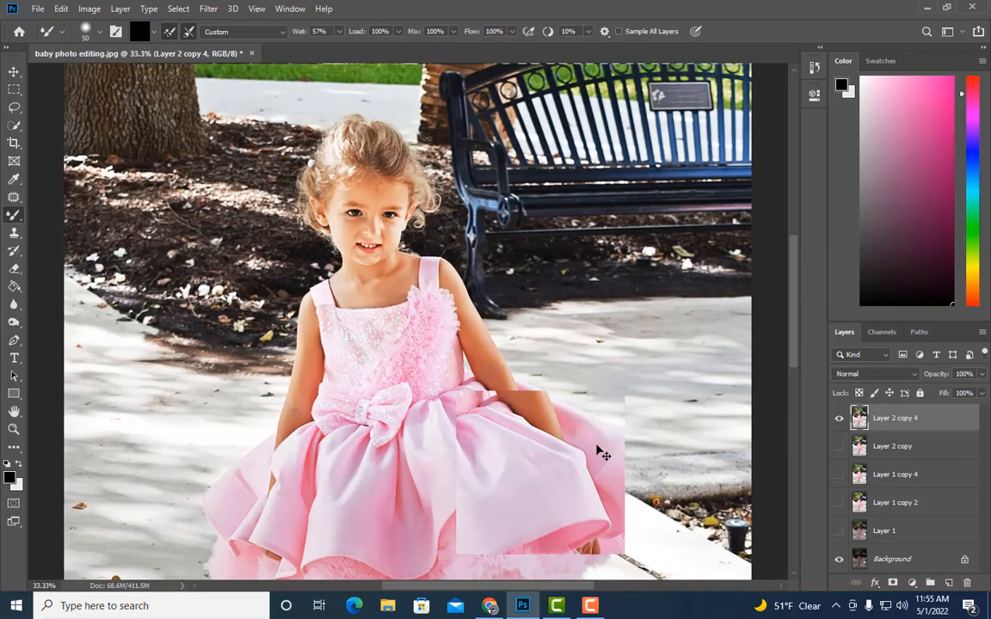
pyautogui.hotkey('ctrl', '+')
pyautogui.scroll(2, 526, 418)
pyautogui.hotkey('ctrl', '-')
pyautogui.hotkey('ctrl', '-')
pyautogui.hotkey('ctrl', '-')
pyautogui.hotkey('ctrl', '-')
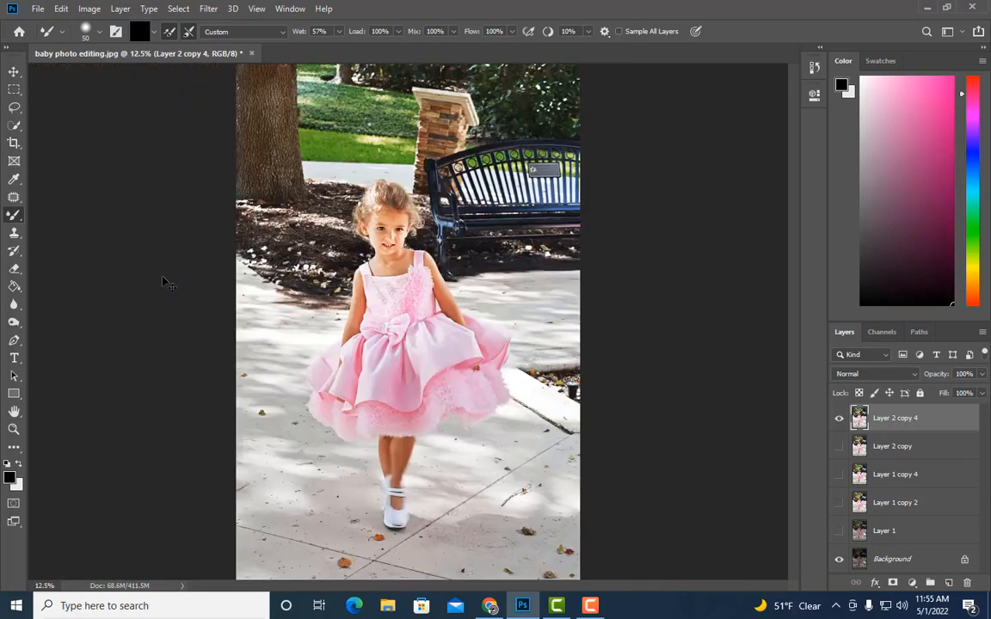